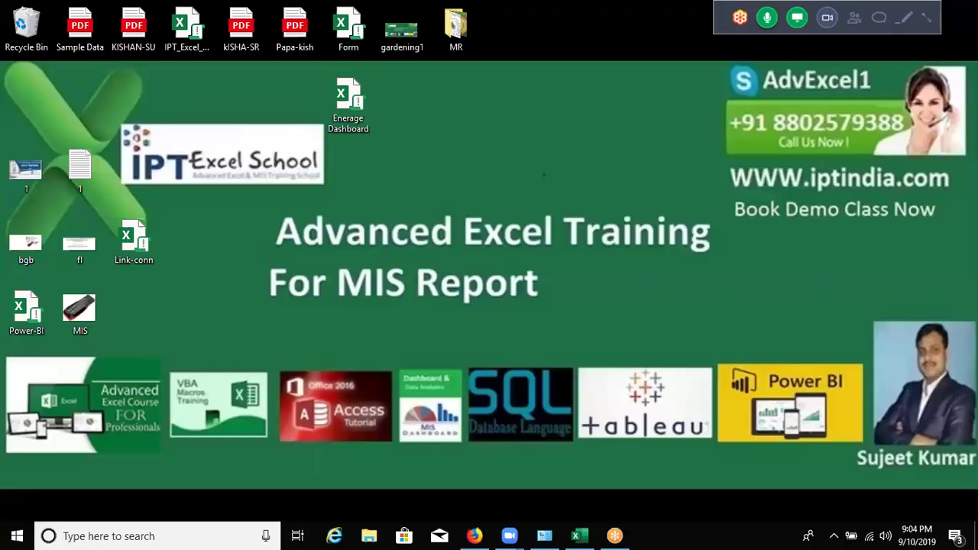
# Show and hide the meeting Attendees list, then restore the minimized Book1 Excel window
pyautogui.click(857, 20)
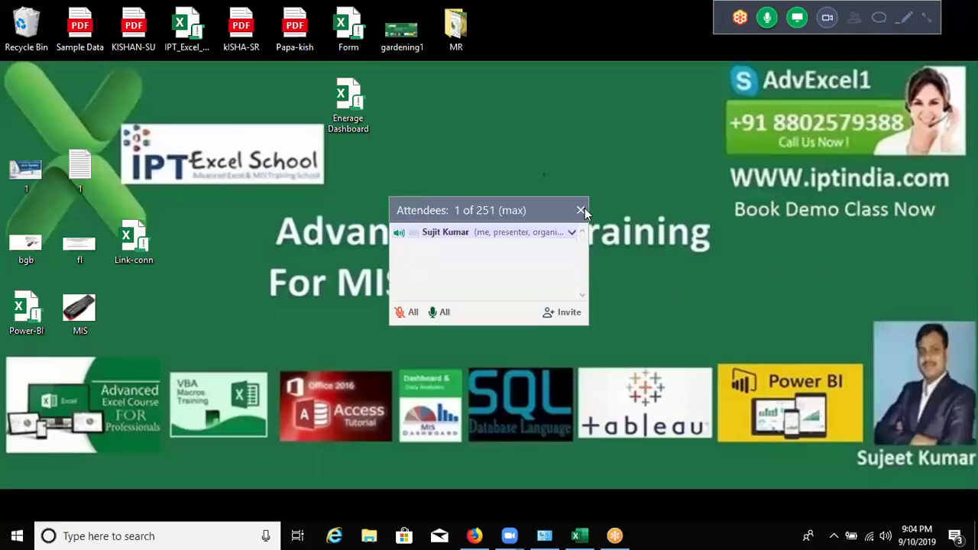
pyautogui.click(581, 210)
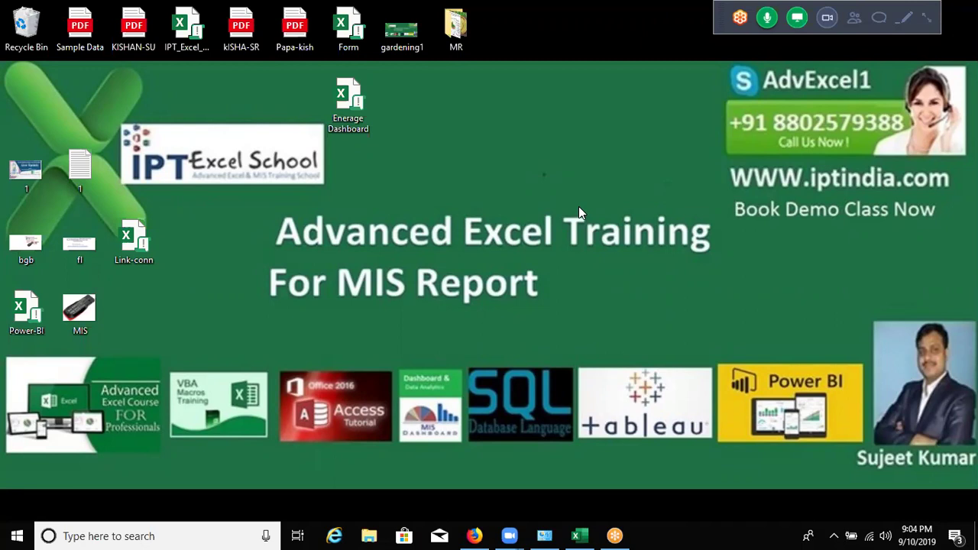
pyautogui.click(579, 534)
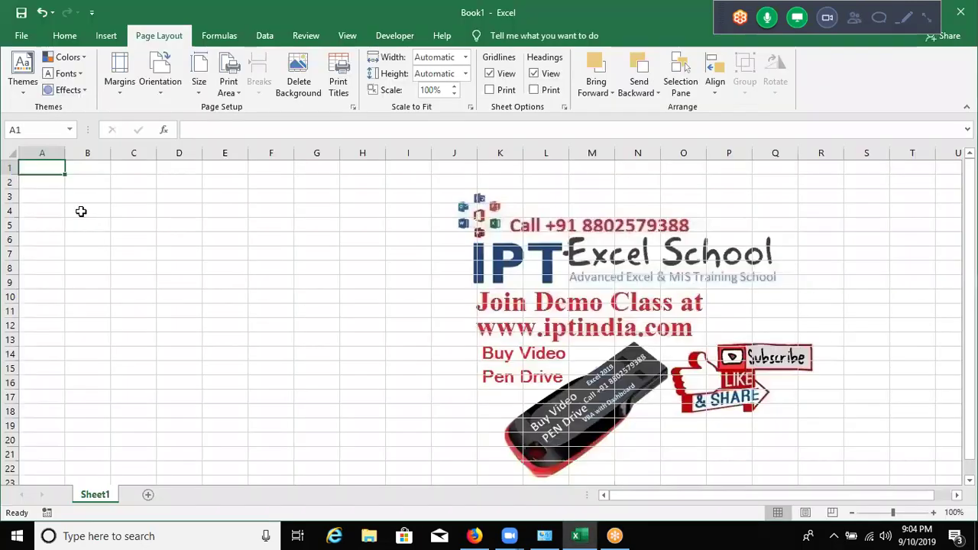
# Enter Analysis, Format, Calculation and Inerface down cells C1:C4
pyautogui.click(82, 207)
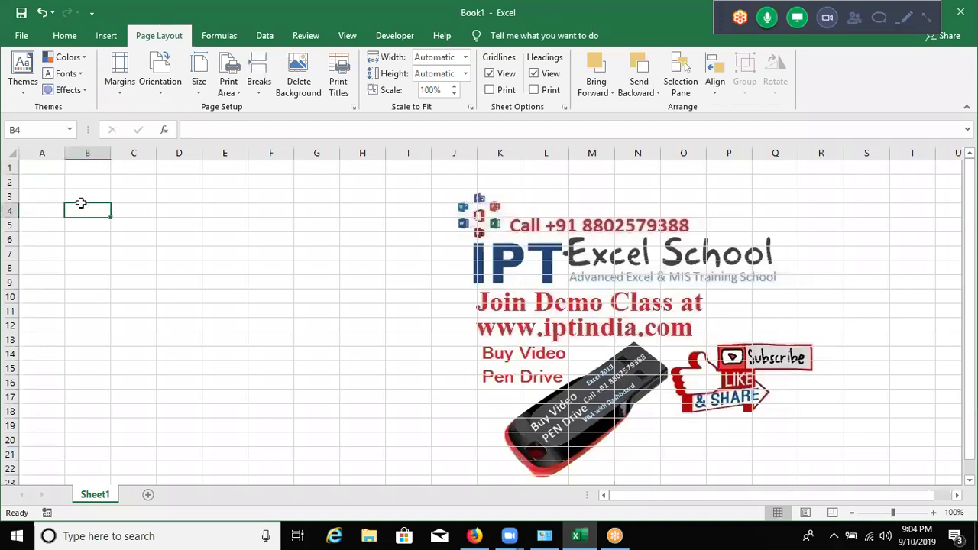
pyautogui.press('Up')
pyautogui.press('Up')
pyautogui.press('Up')
pyautogui.press('Right')
pyautogui.write('An')
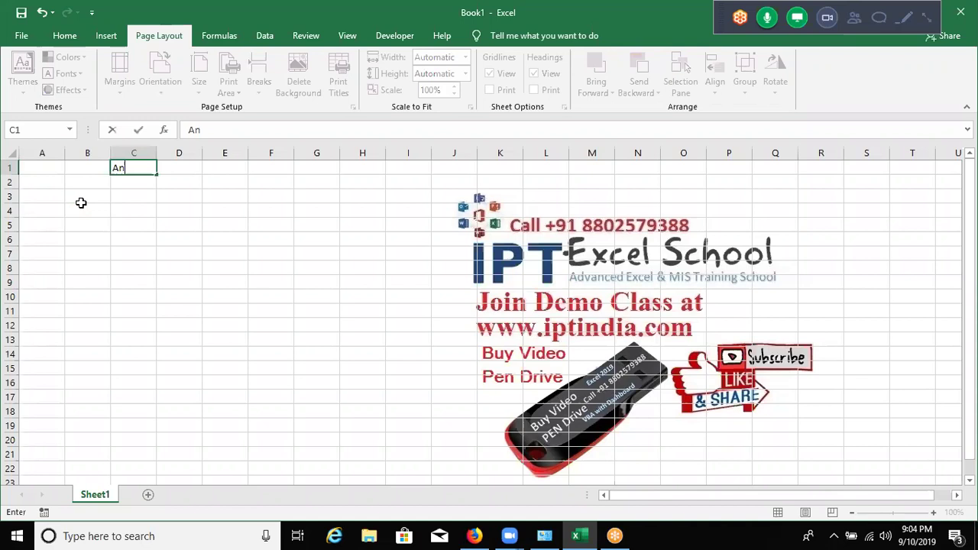
pyautogui.write('alys')
pyautogui.write('is')
pyautogui.press('Return')
pyautogui.write('For')
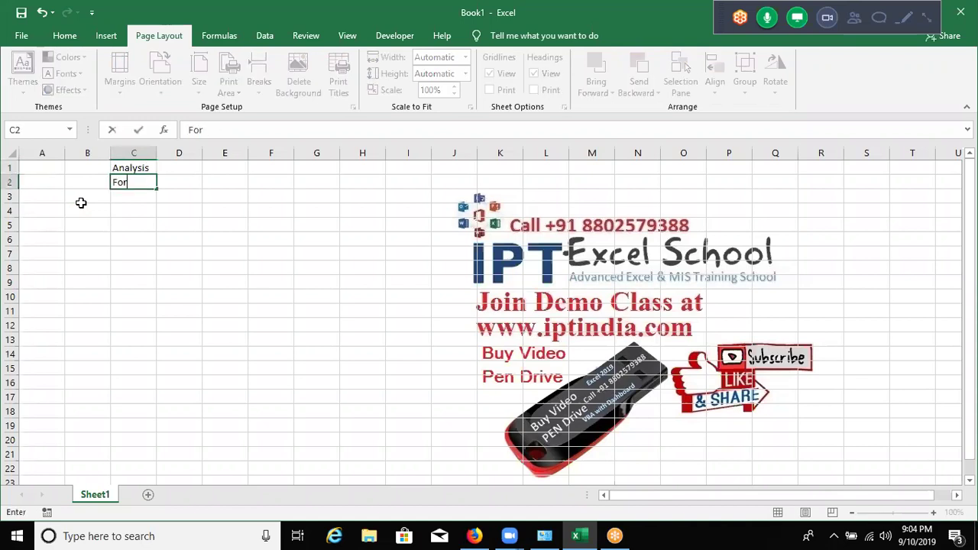
pyautogui.write('mat')
pyautogui.press('Return')
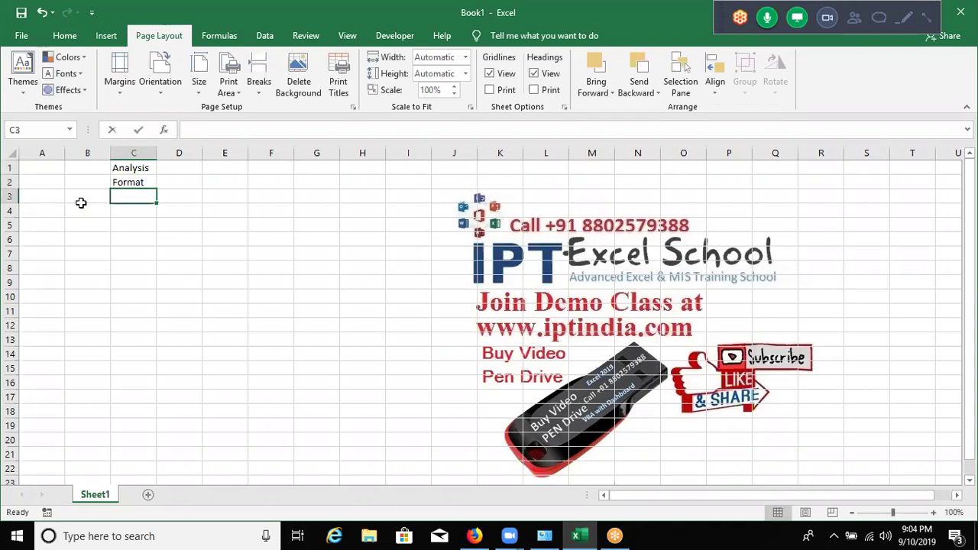
pyautogui.write('Calcu')
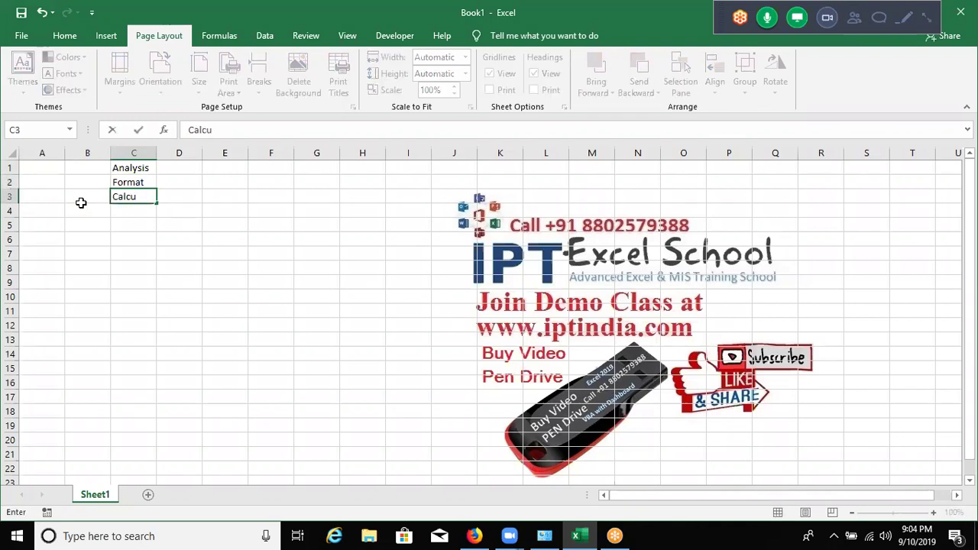
pyautogui.write('lation')
pyautogui.press('Return')
pyautogui.write('In')
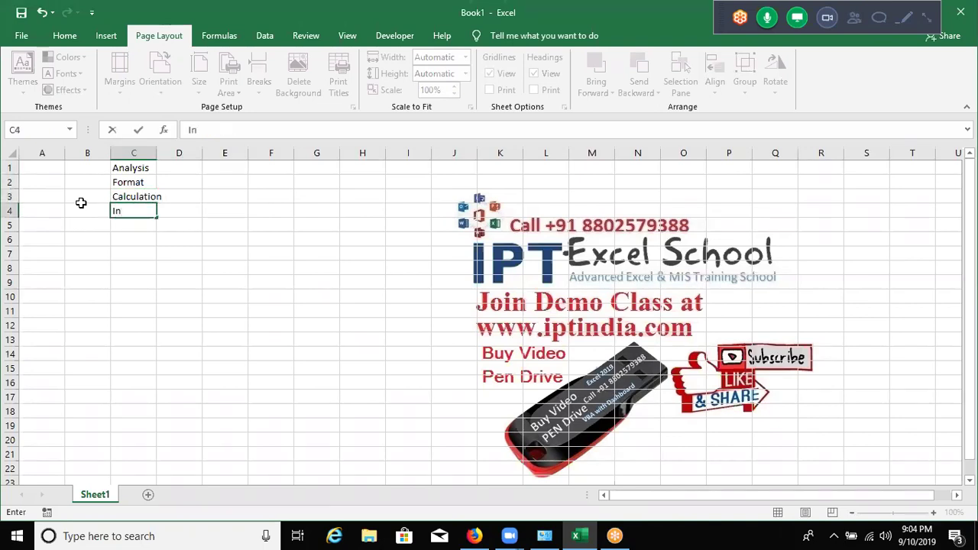
pyautogui.write('erfa')
pyautogui.write('ce')
pyautogui.press('Return')
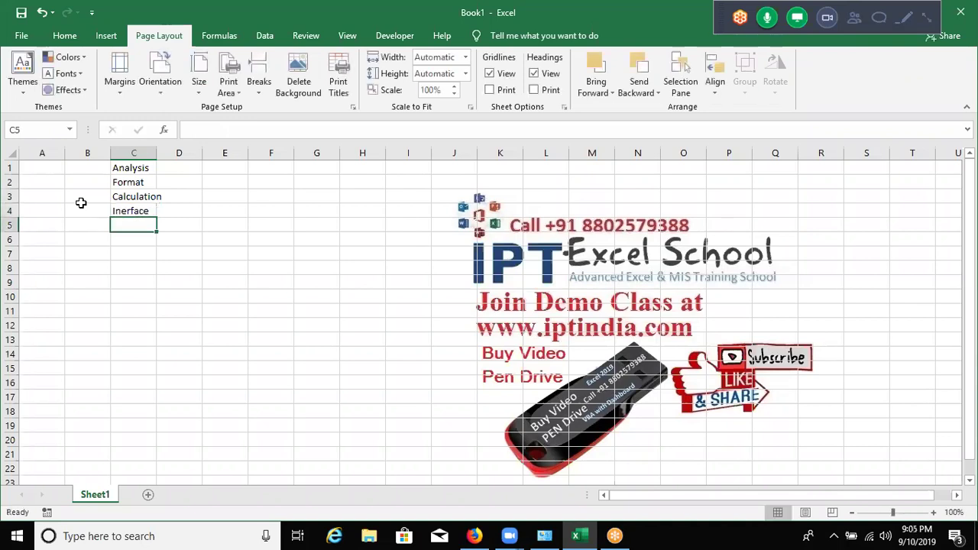
# Delete the four words from column C and bring up the File Info page
pyautogui.press('Up')
pyautogui.press('Up')
pyautogui.press('Up')
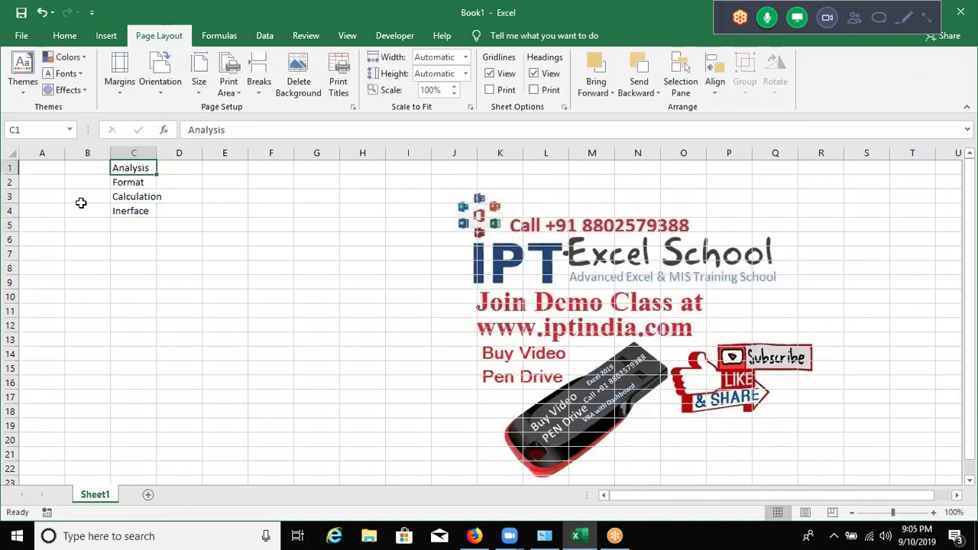
pyautogui.press('Left')
pyautogui.hotkey('shift', 'Right')
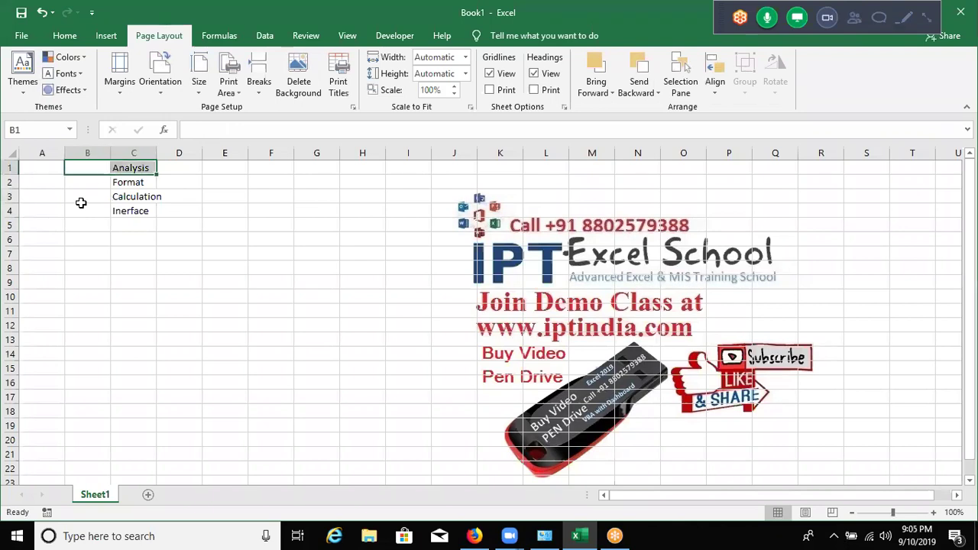
pyautogui.hotkey('shift', 'Right')
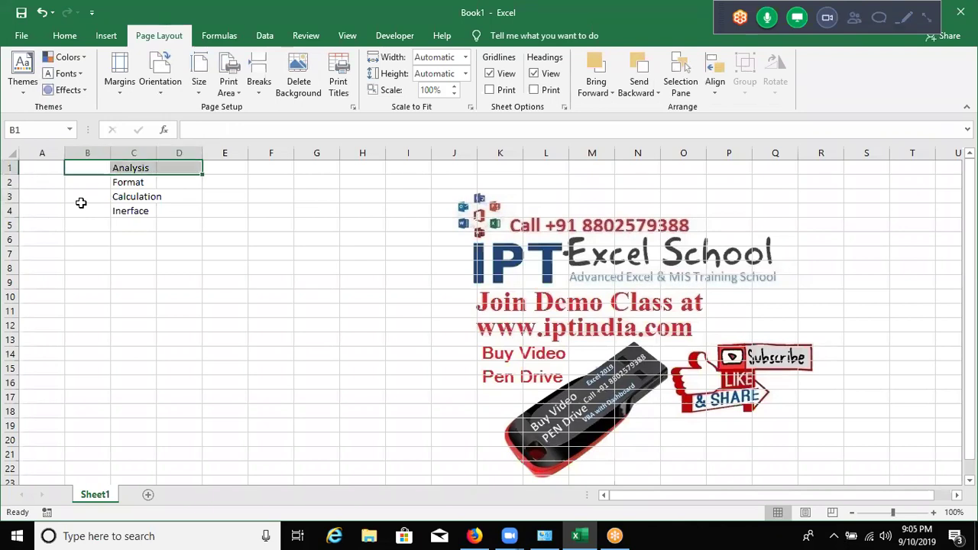
pyautogui.press('Delete')
pyautogui.press('Down')
pyautogui.hotkey('shift', 'Right')
pyautogui.hotkey('shift', 'Right')
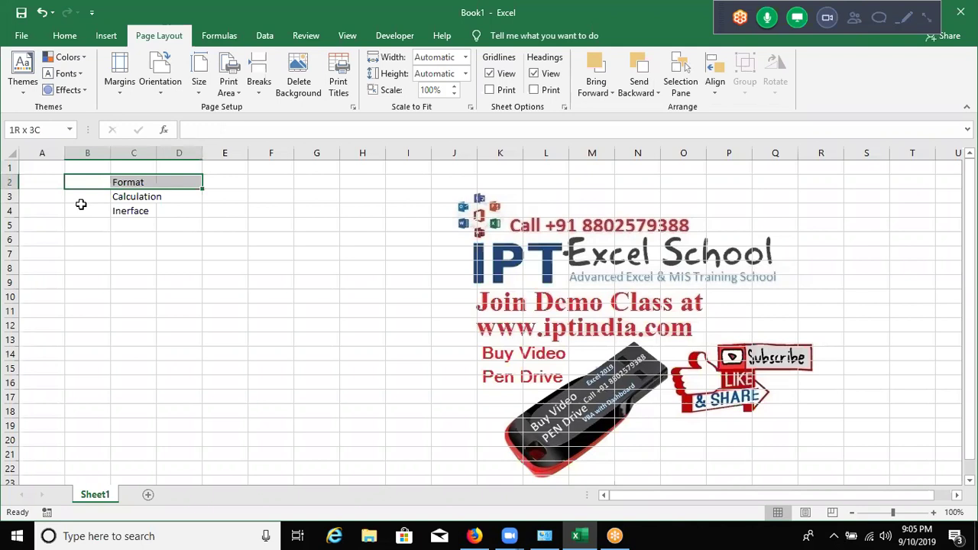
pyautogui.press('Down')
pyautogui.hotkey('shift', 'Right')
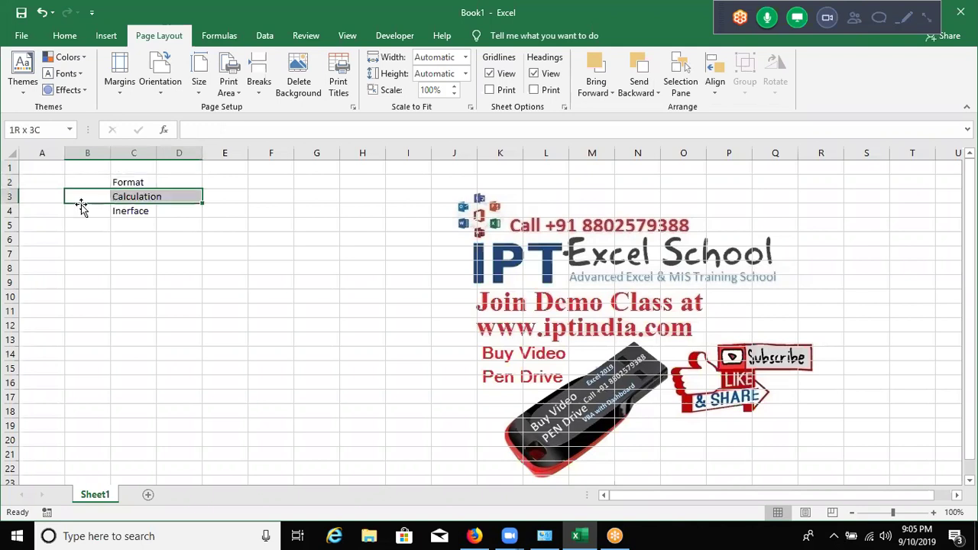
pyautogui.press('Down')
pyautogui.hotkey('shift', 'Right')
pyautogui.hotkey('shift', 'Right')
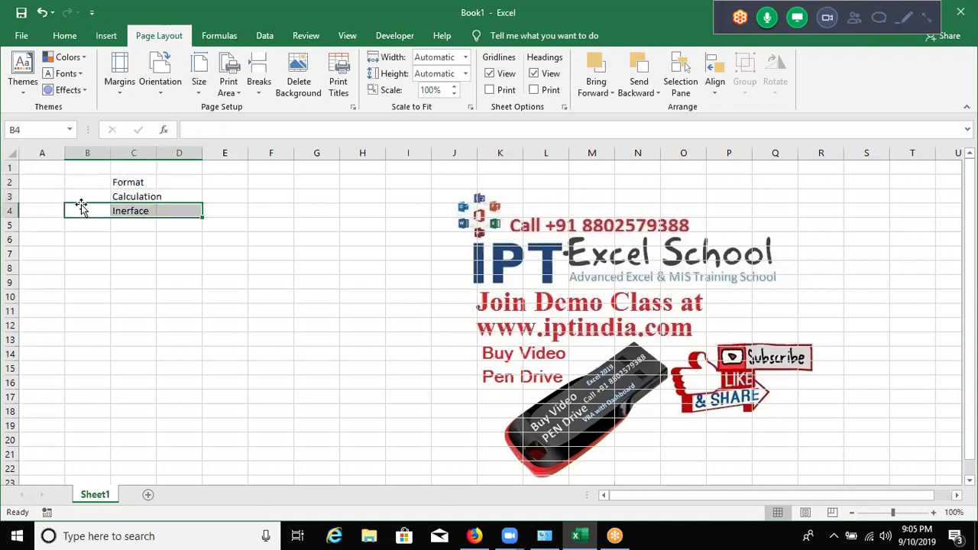
pyautogui.press('Up')
pyautogui.press('Up')
pyautogui.hotkey('shift', 'Right')
pyautogui.hotkey('shift', 'Down')
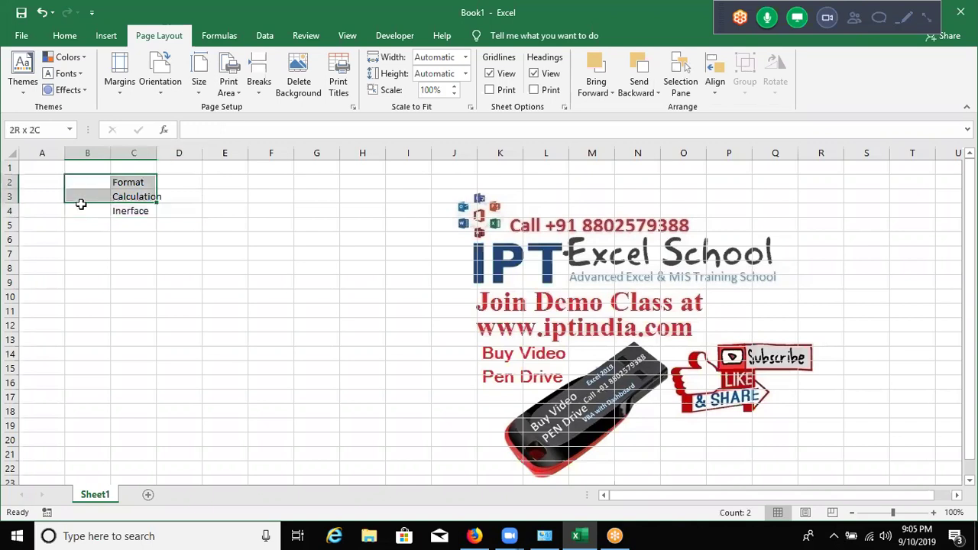
pyautogui.hotkey('shift', 'Right')
pyautogui.hotkey('shift', 'Down')
pyautogui.press('Delete')
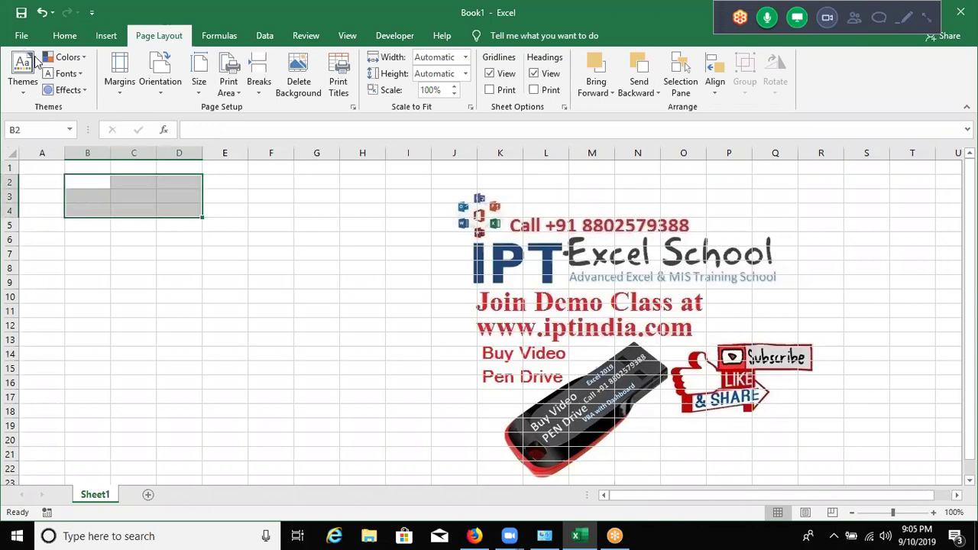
pyautogui.hotkey('alt', 'f')
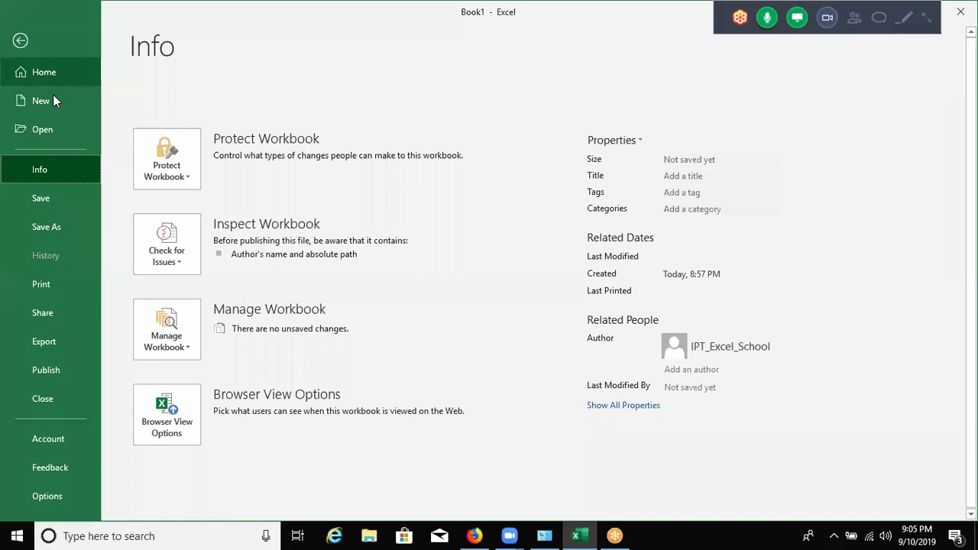
# Browse the New workbook template gallery, scrolling through the thumbnails
pyautogui.click(55, 98)
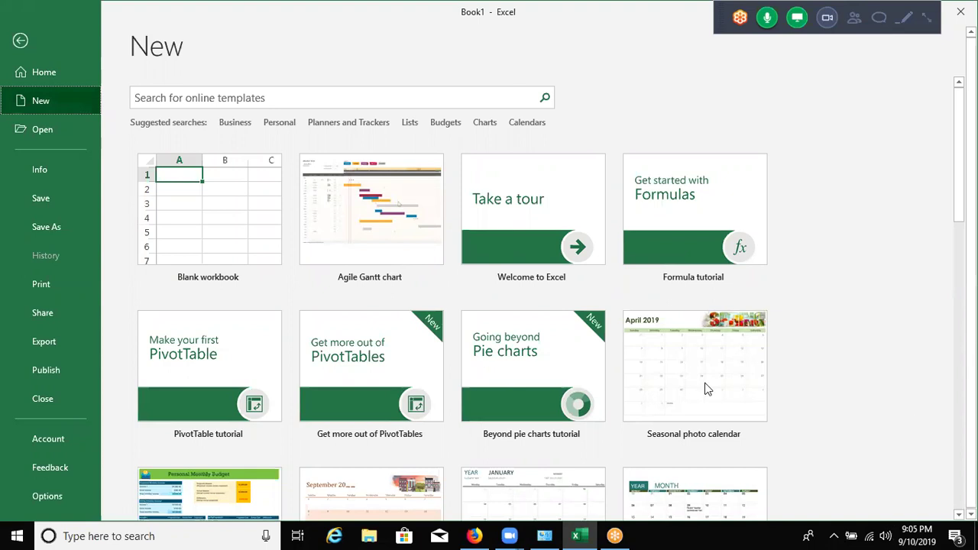
pyautogui.moveTo(694, 373)
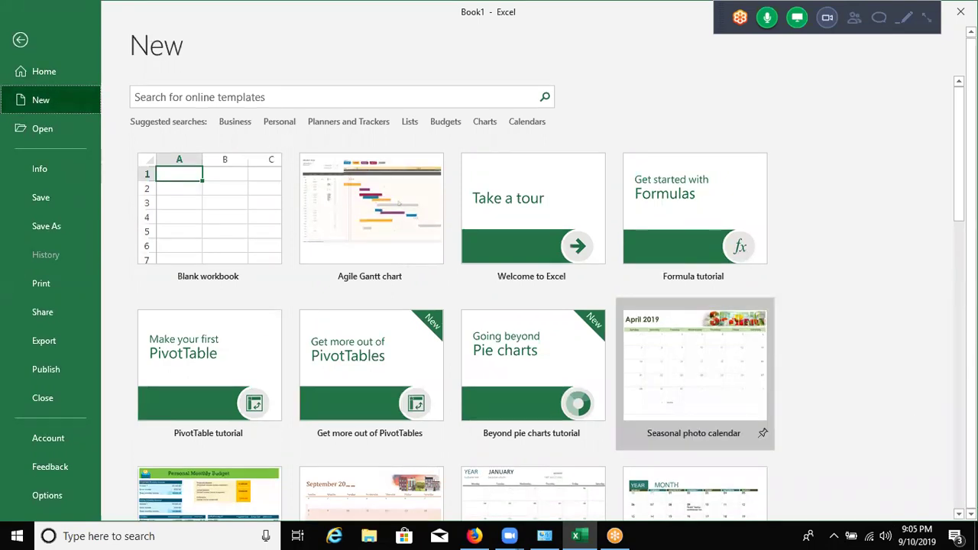
pyautogui.scroll(-3, 945, 297)
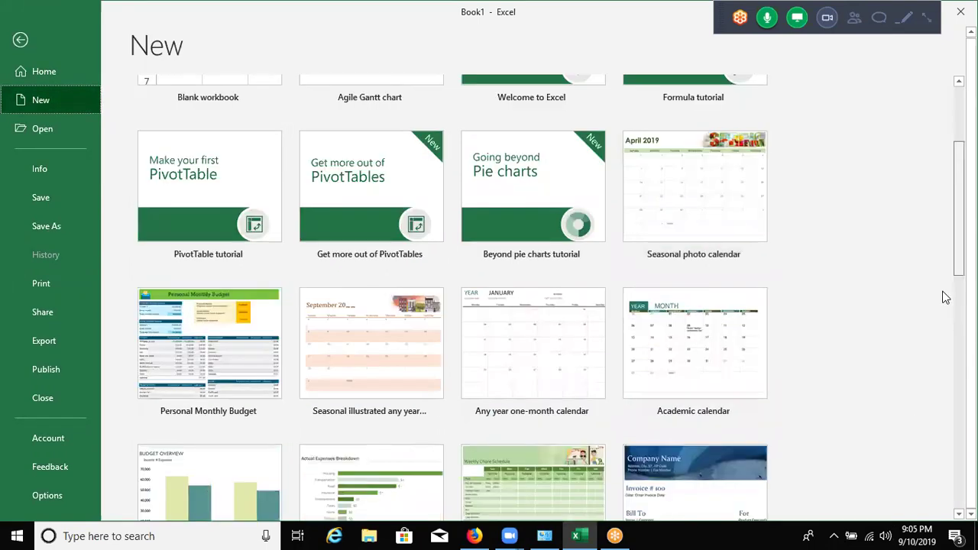
pyautogui.scroll(-2, 945, 298)
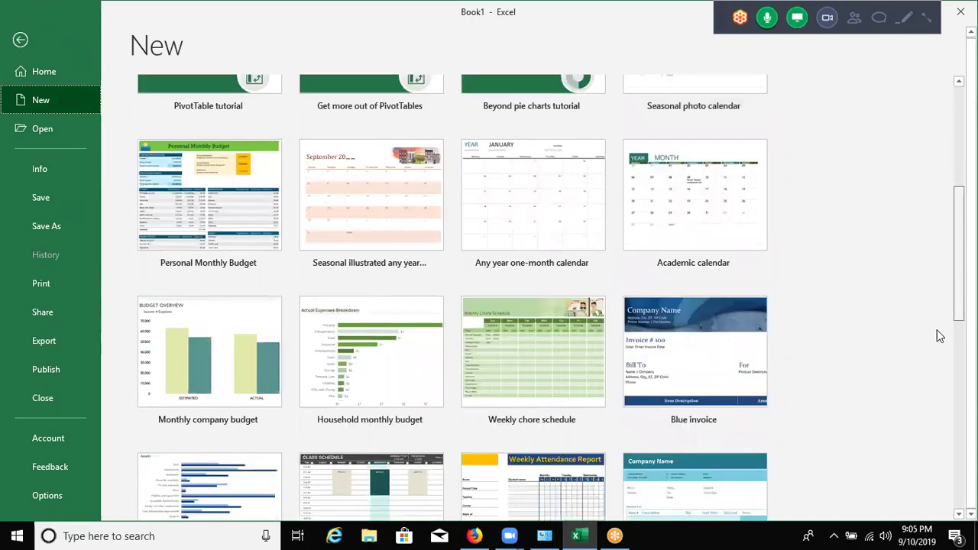
pyautogui.scroll(-2, 939, 336)
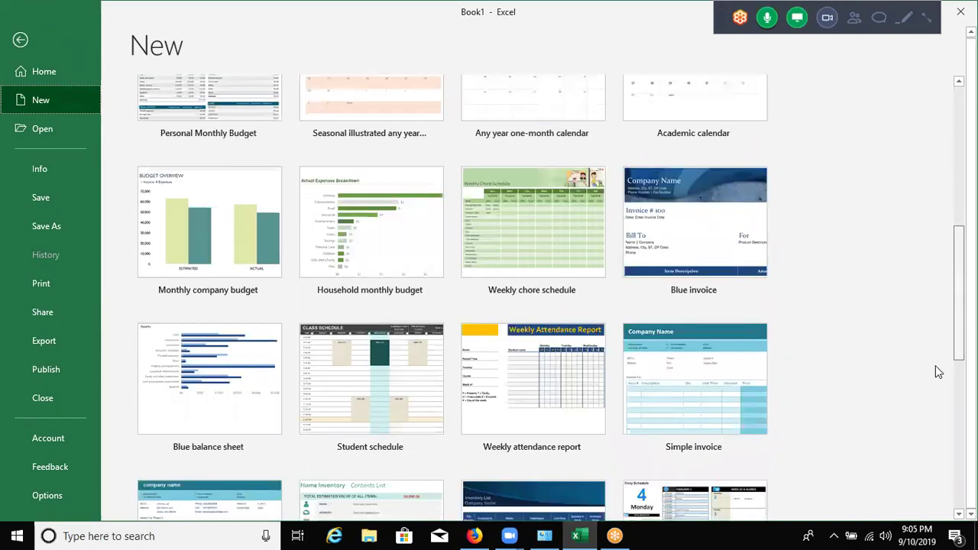
pyautogui.scroll(-2, 939, 300)
pyautogui.scroll(5, 451, 290)
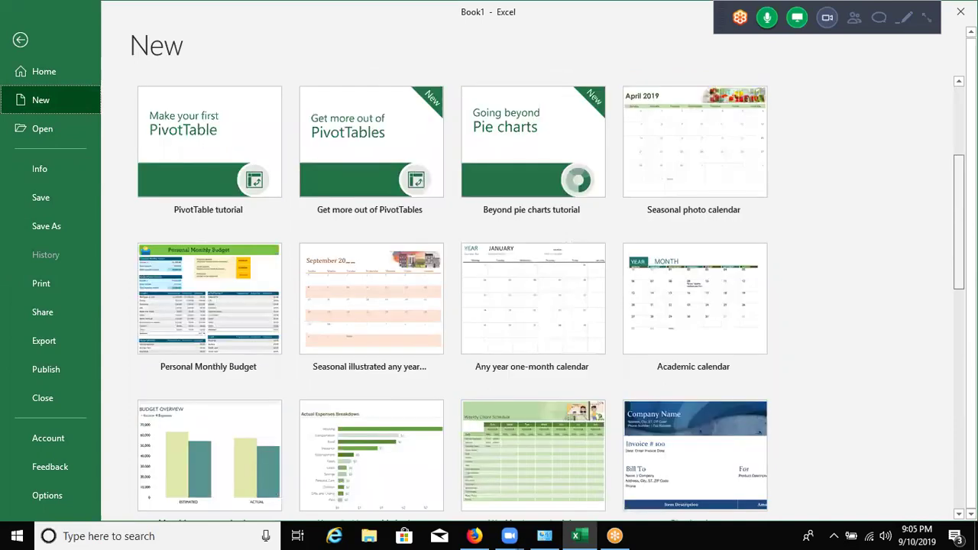
pyautogui.scroll(3, 660, 391)
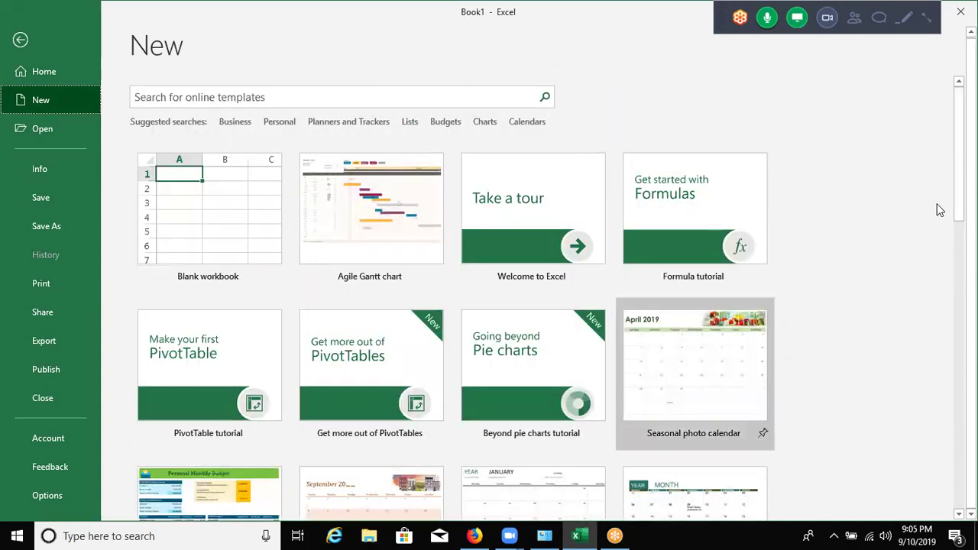
pyautogui.scroll(-2, 563, 343)
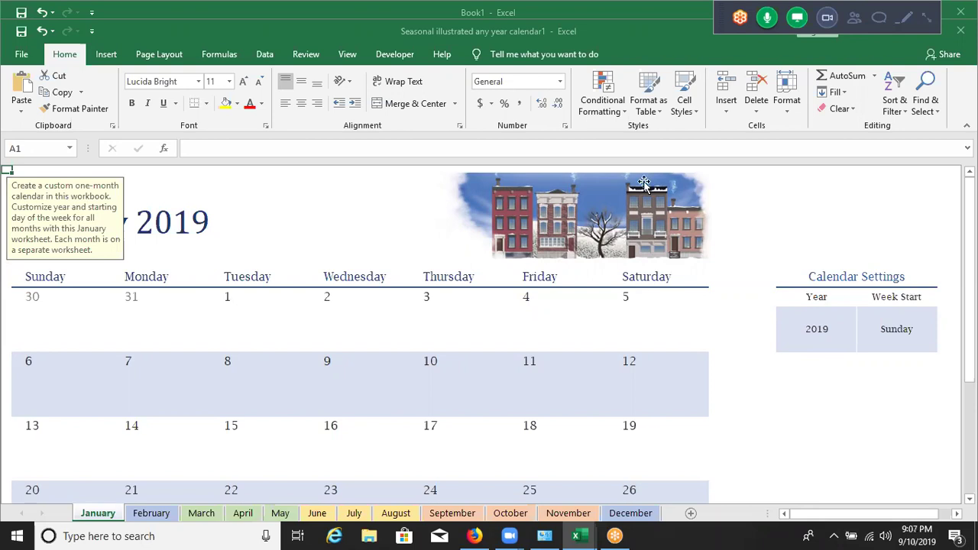
pyautogui.click(417, 364)
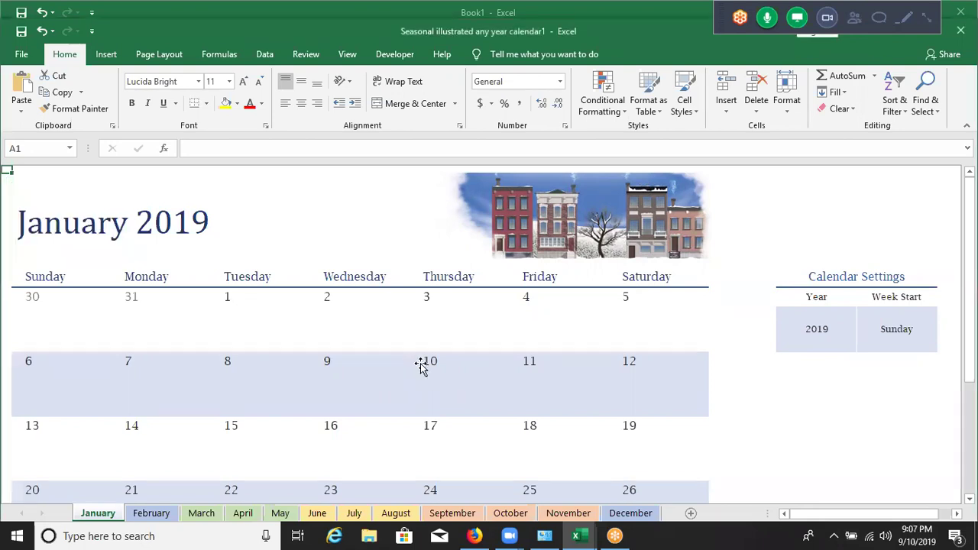
pyautogui.click(304, 148)
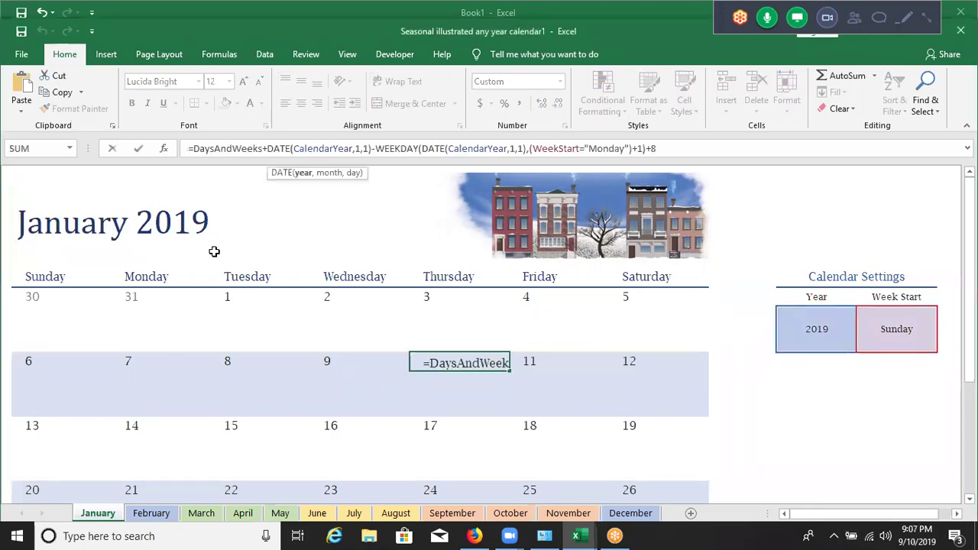
pyautogui.press('Escape')
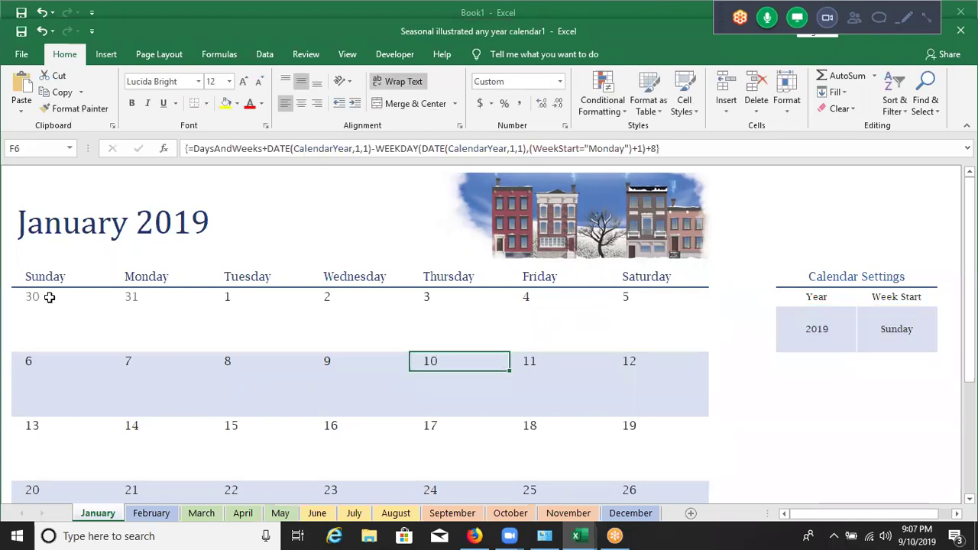
pyautogui.click(48, 296)
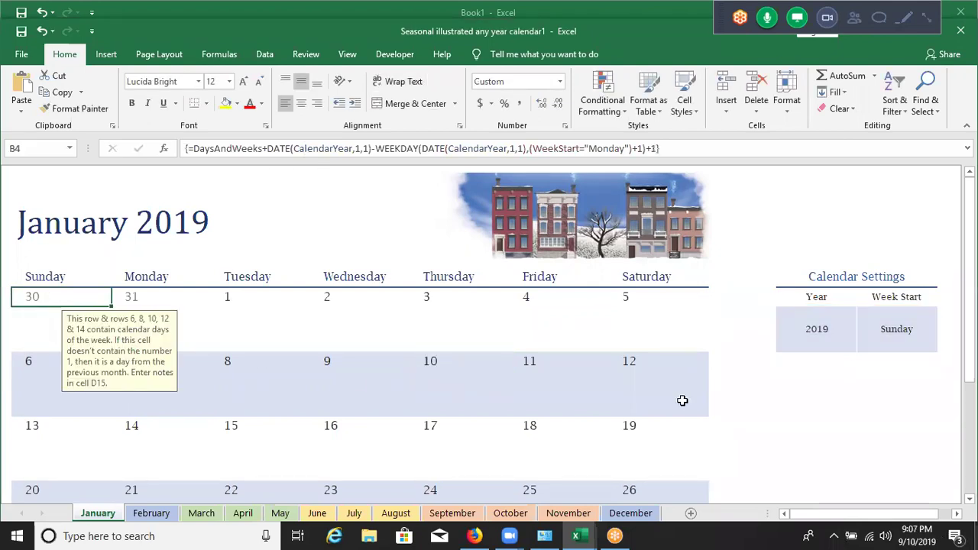
pyautogui.keyDown('ctrl'); pyautogui.scroll(-4, 682, 401); pyautogui.keyUp('ctrl')
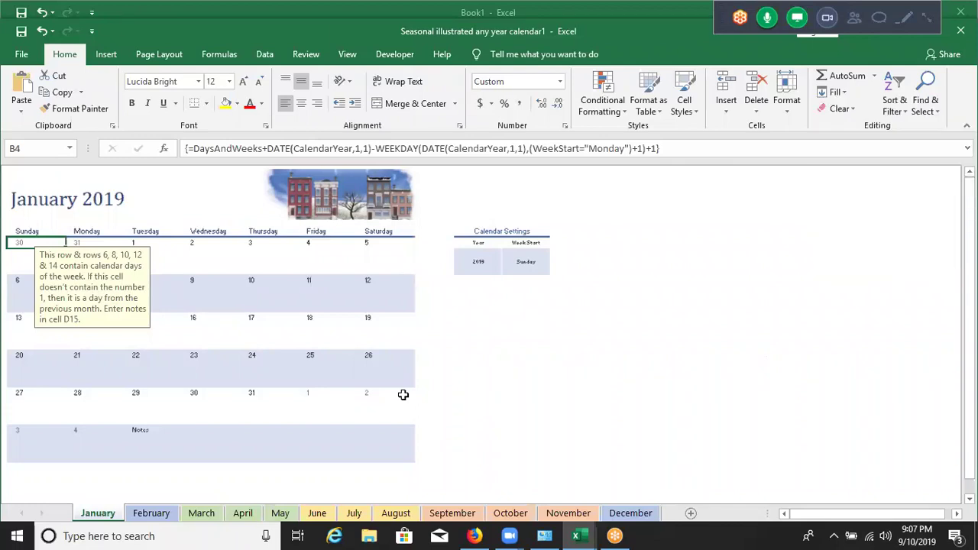
pyautogui.scroll(-1, 402, 394)
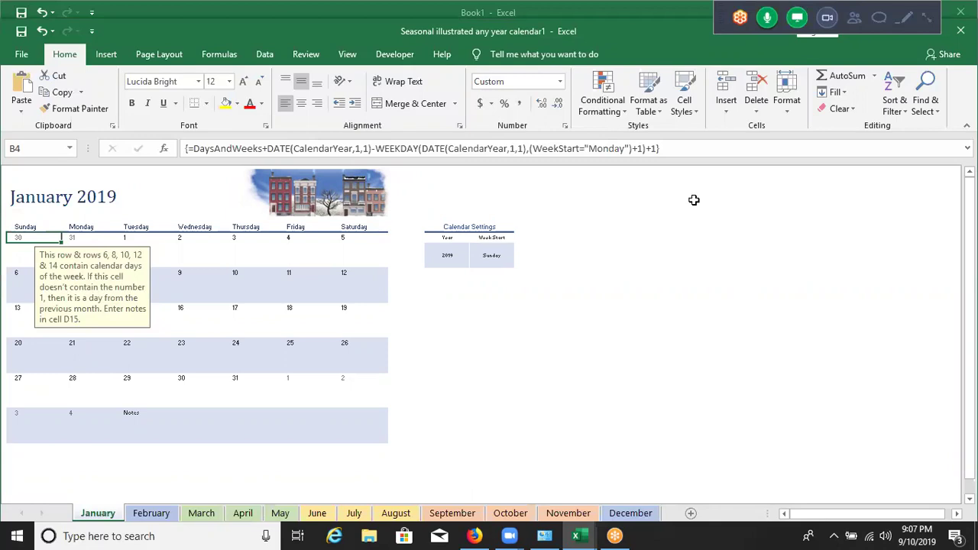
pyautogui.keyDown('ctrl'); pyautogui.scroll(3, 692, 200); pyautogui.keyUp('ctrl')
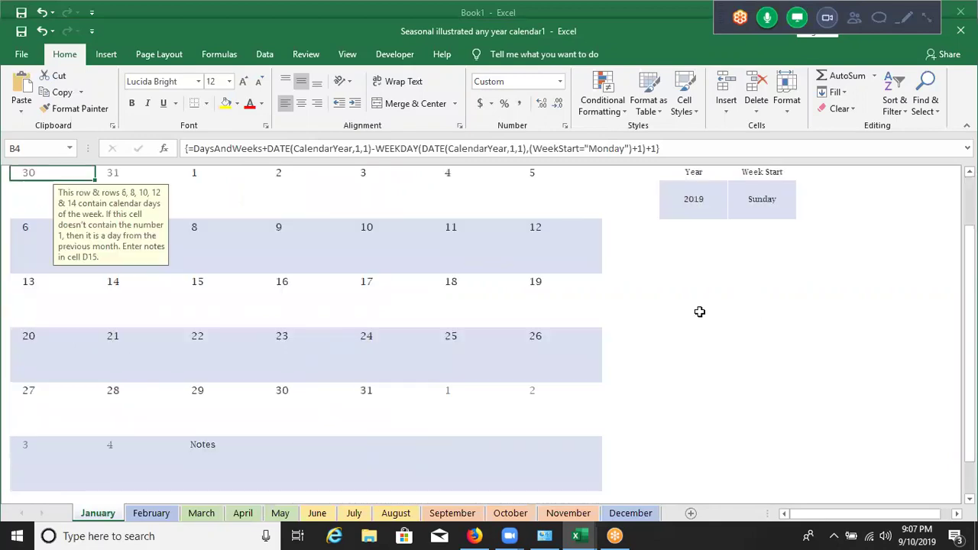
pyautogui.hotkey('ctrl', 'Home')
pyautogui.click(718, 313)
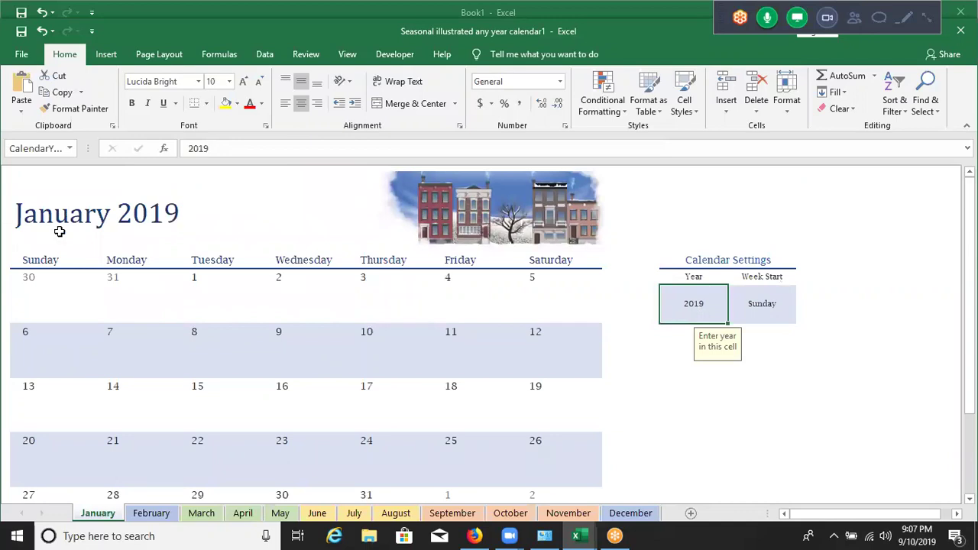
pyautogui.click(28, 229)
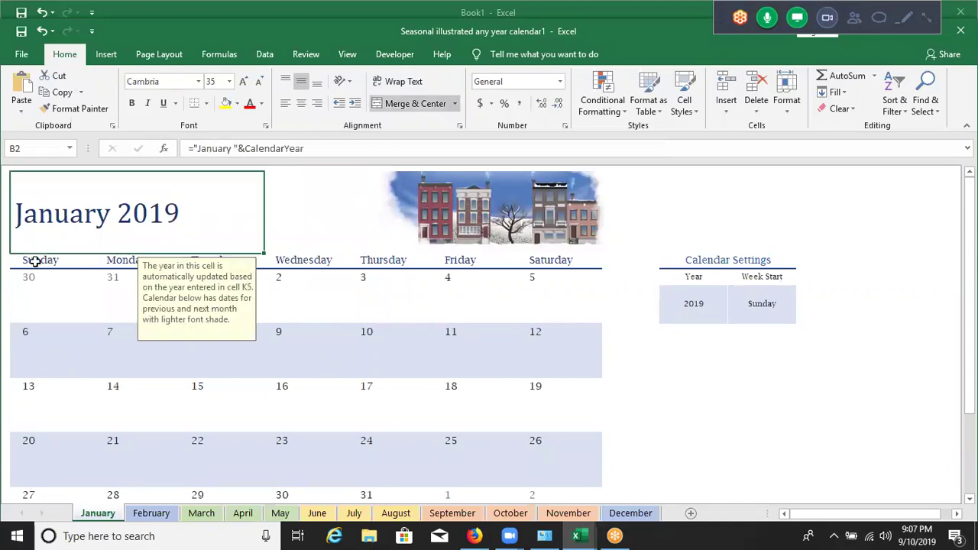
pyautogui.click(695, 304)
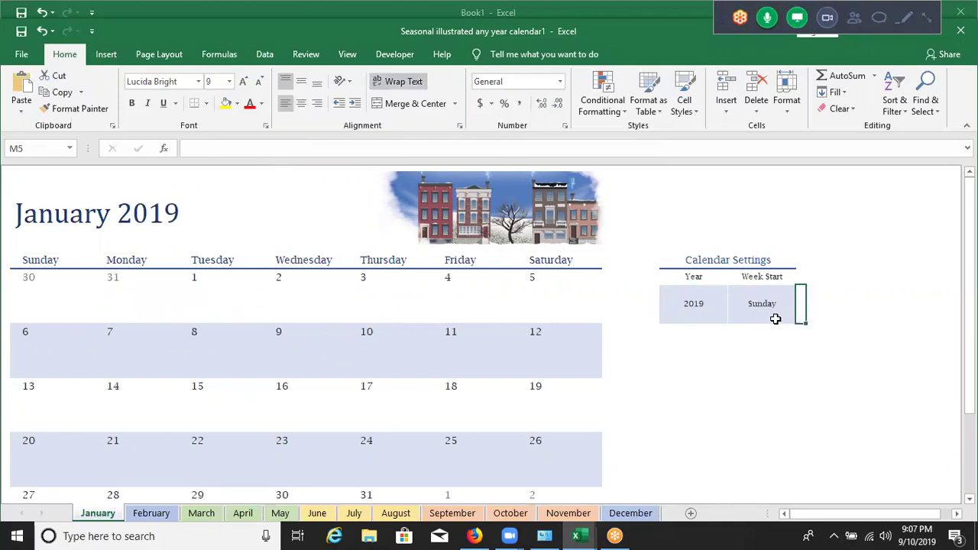
pyautogui.click(773, 317)
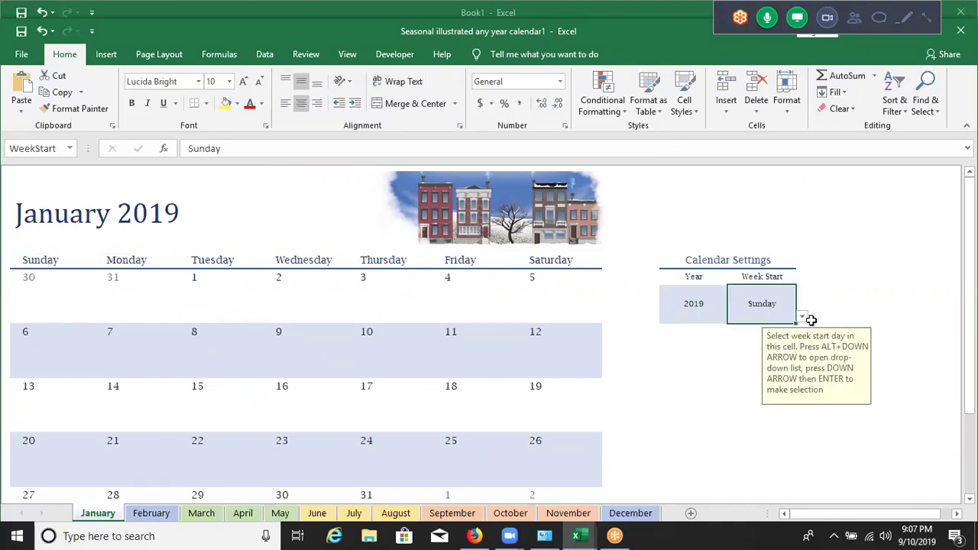
pyautogui.click(810, 320)
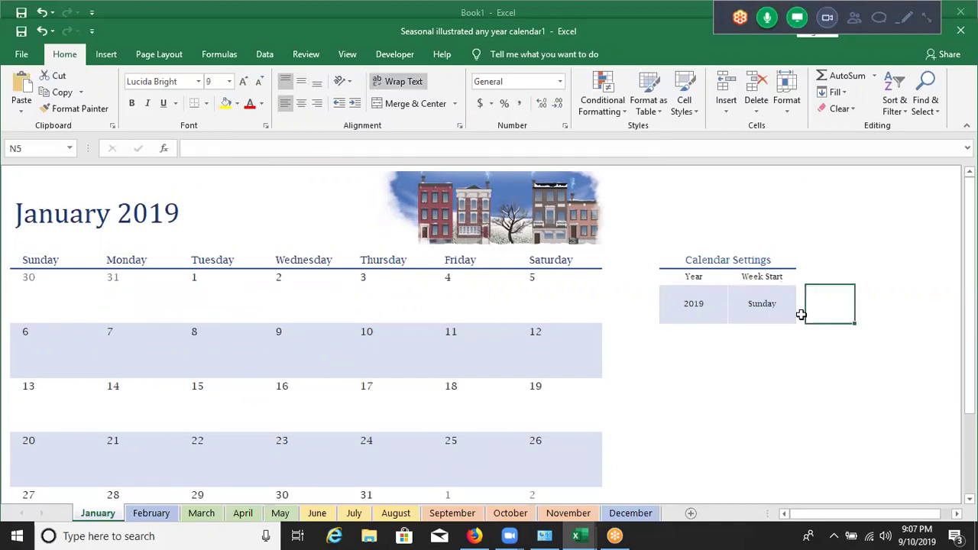
pyautogui.press('Left')
pyautogui.hotkey('alt', 'Down')
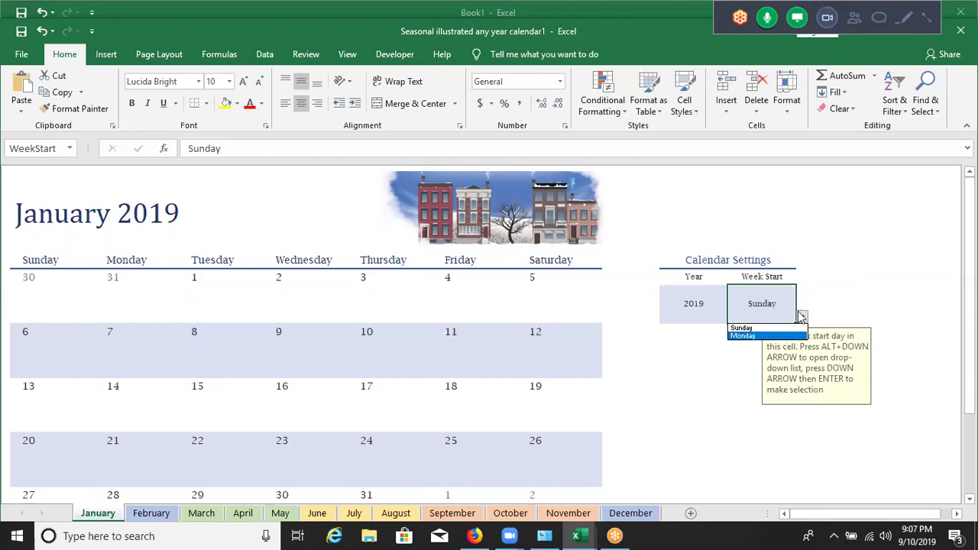
pyautogui.press('Return')
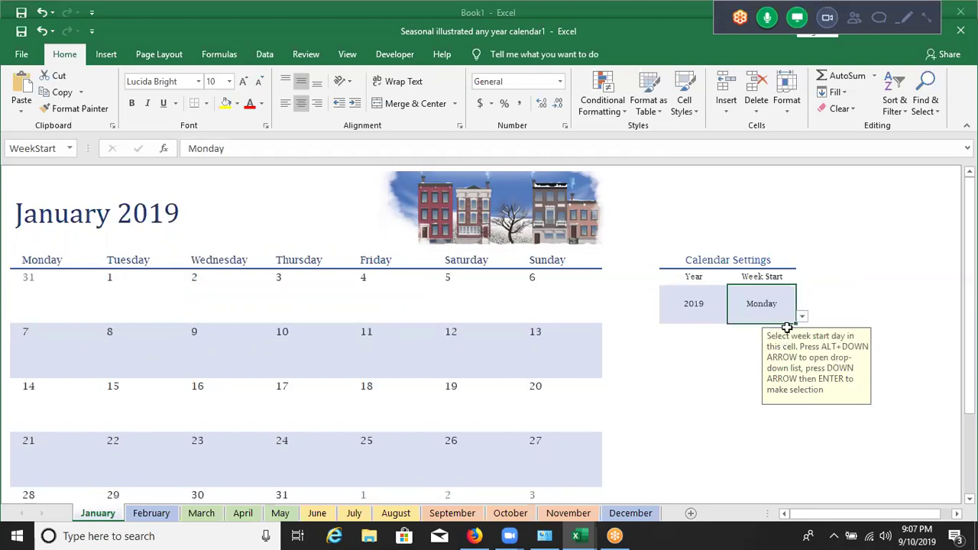
pyautogui.click(802, 317)
pyautogui.press('Up')
pyautogui.press('Return')
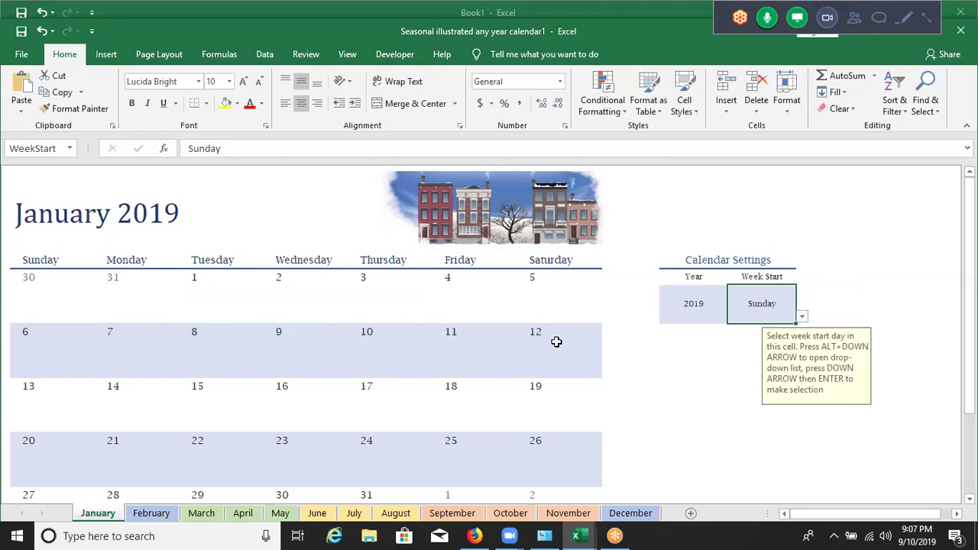
pyautogui.hotkey('ctrl', 'pagedown')
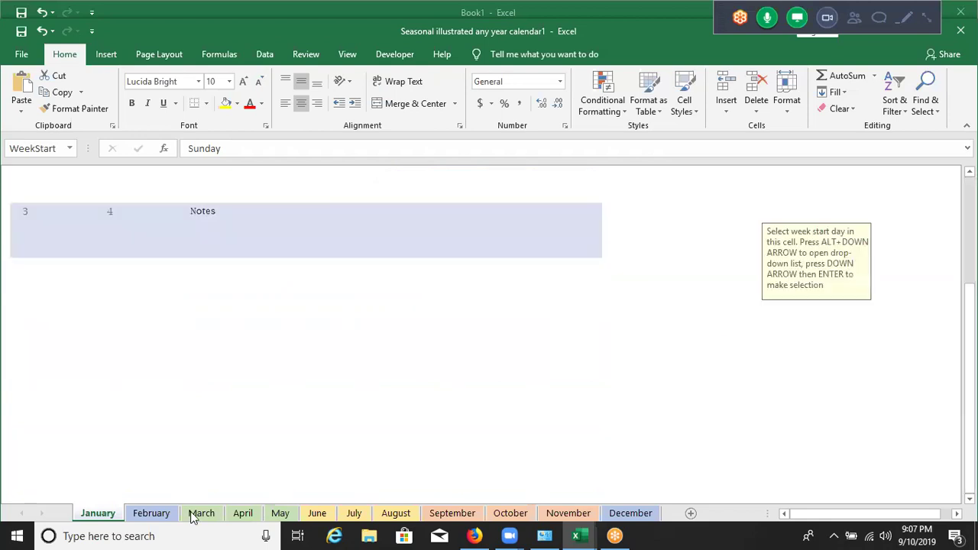
# Switch to the June calendar sheet, then close the calendar workbook with Don't Save
pyautogui.click(236, 515)
pyautogui.click(315, 513)
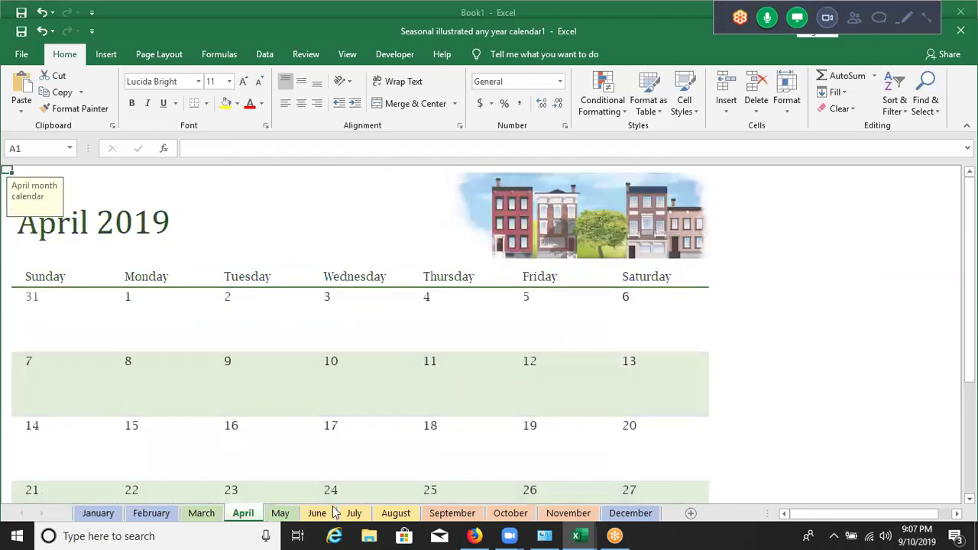
pyautogui.doubleClick(235, 31)
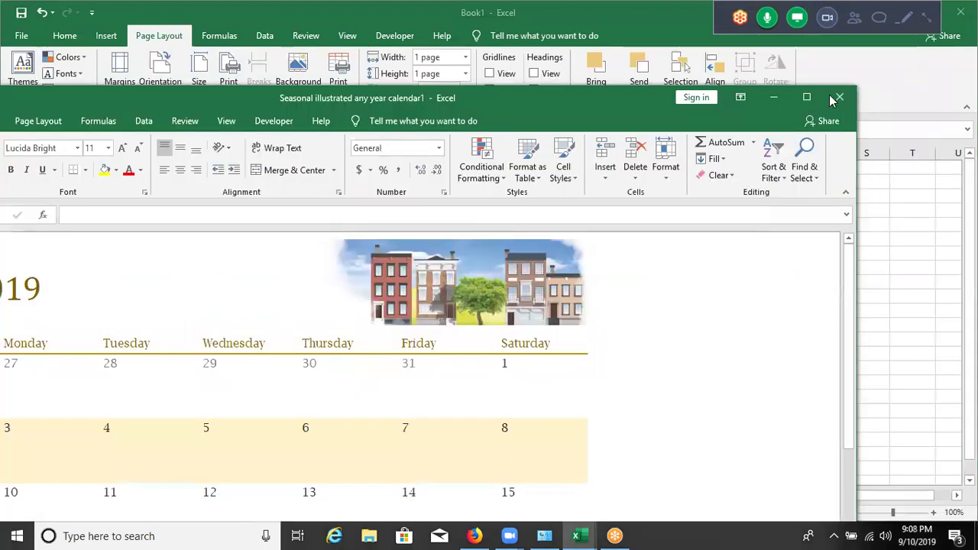
pyautogui.click(838, 98)
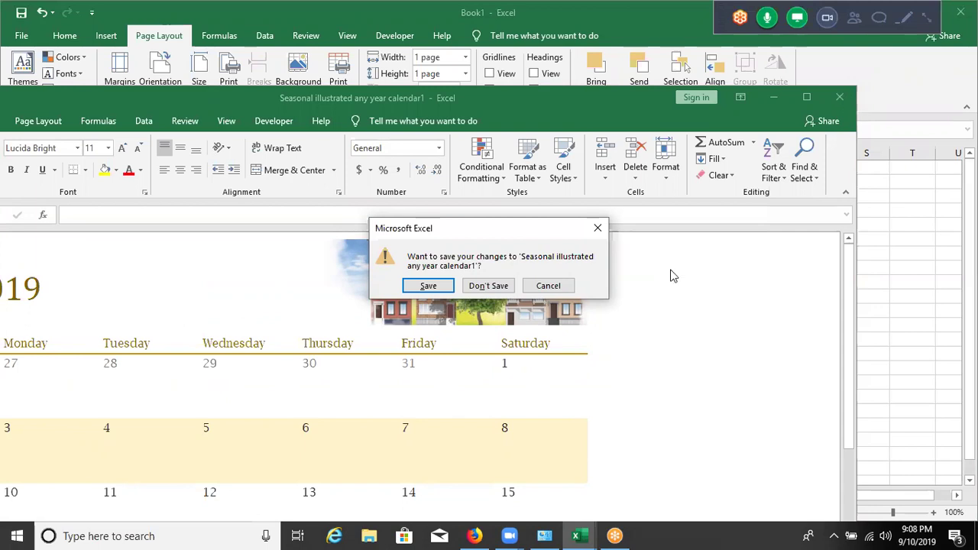
pyautogui.click(491, 285)
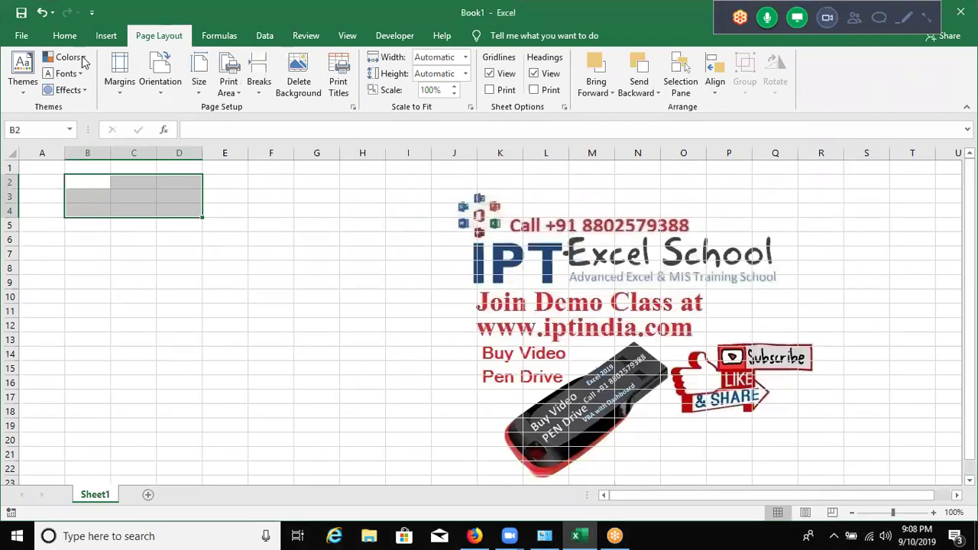
# Enter 10th in B2 and format its 'th' letters as superscript via Format Cells
pyautogui.scroll(2, 162, 99)
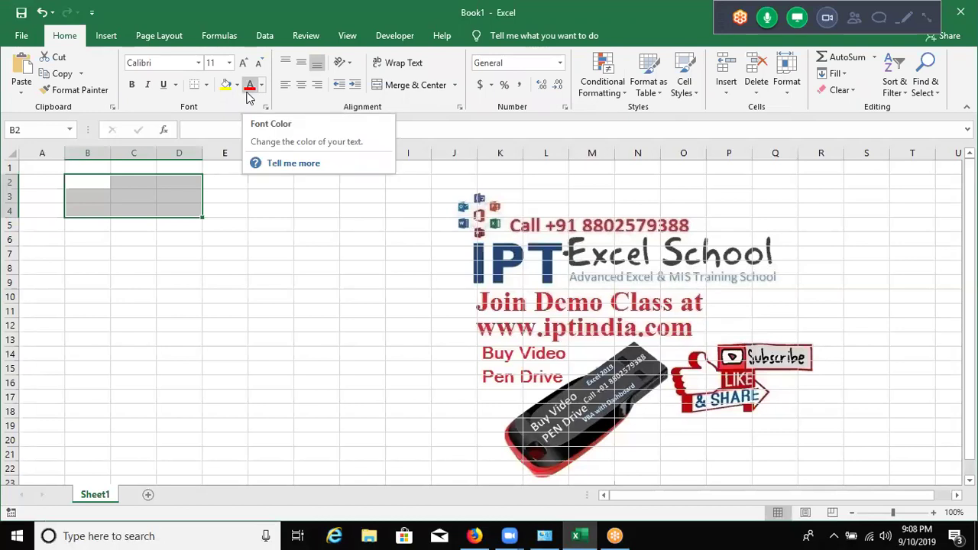
pyautogui.click(76, 182)
pyautogui.write('10th')
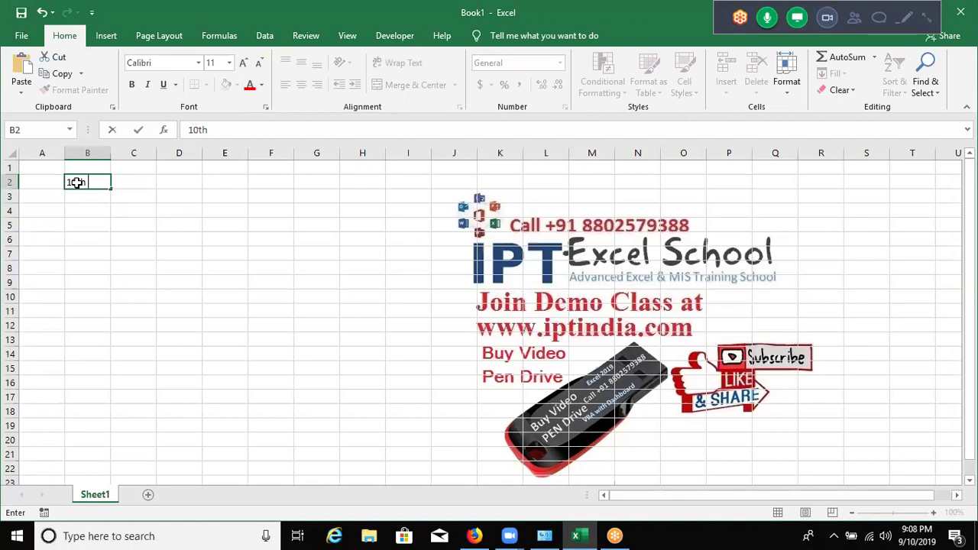
pyautogui.press('Return')
pyautogui.click(78, 182)
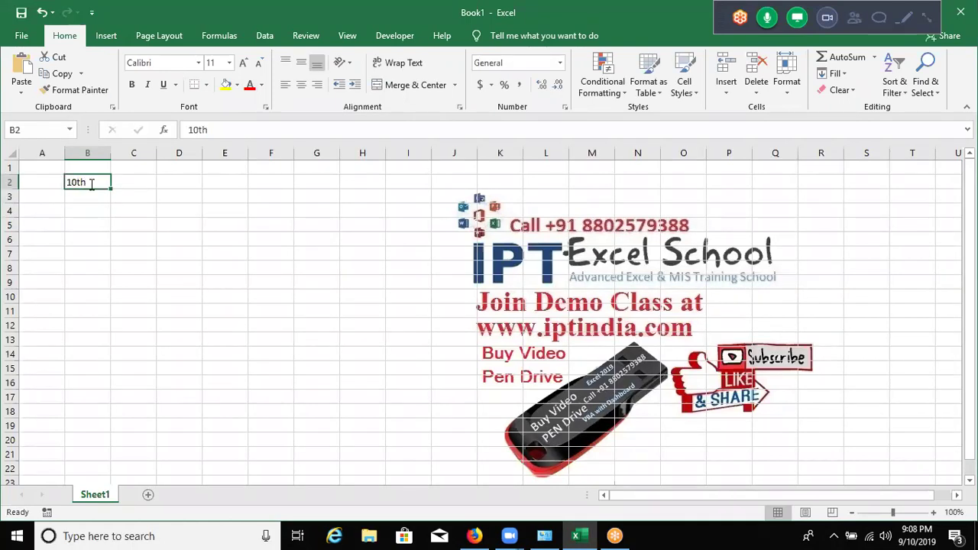
pyautogui.doubleClick(89, 182)
pyautogui.press('BackSpace')
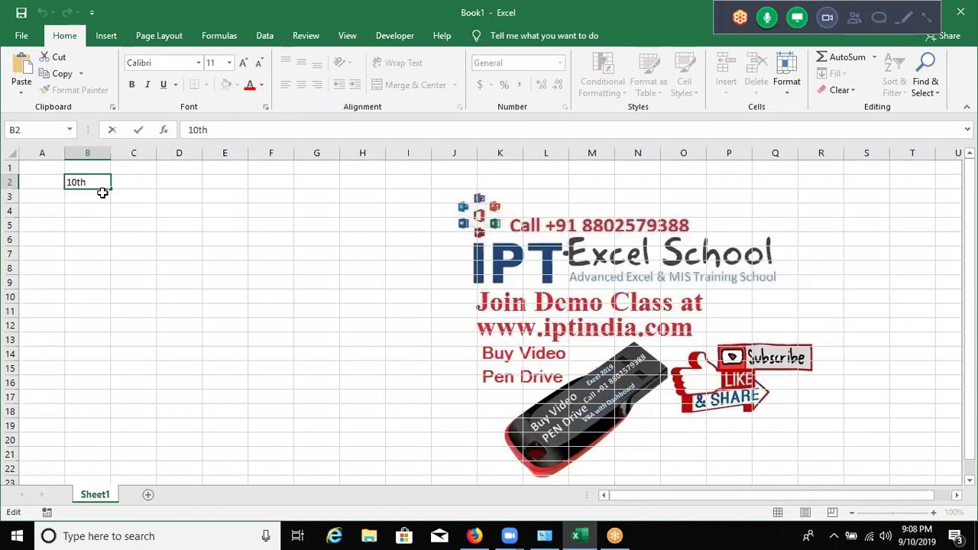
pyautogui.hotkey('shift', 'End')
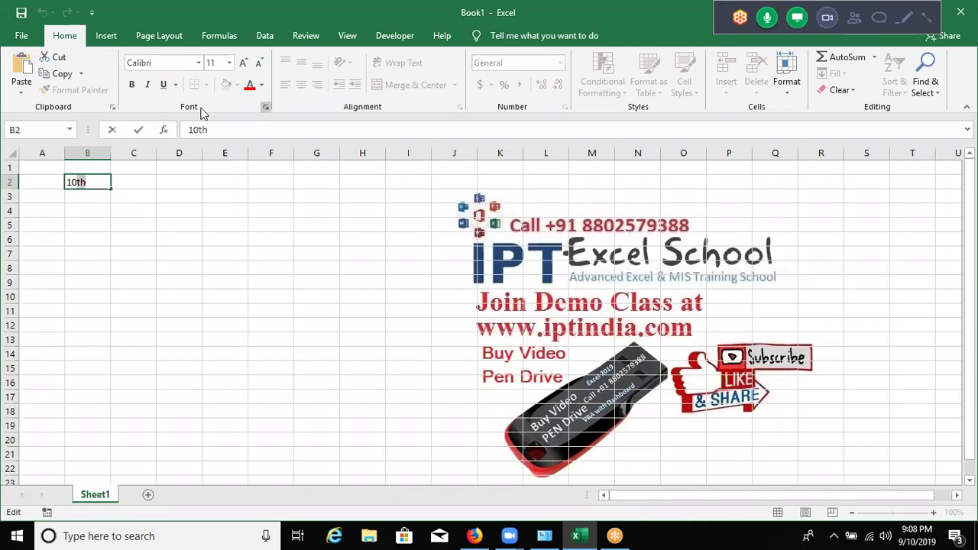
pyautogui.click(267, 108)
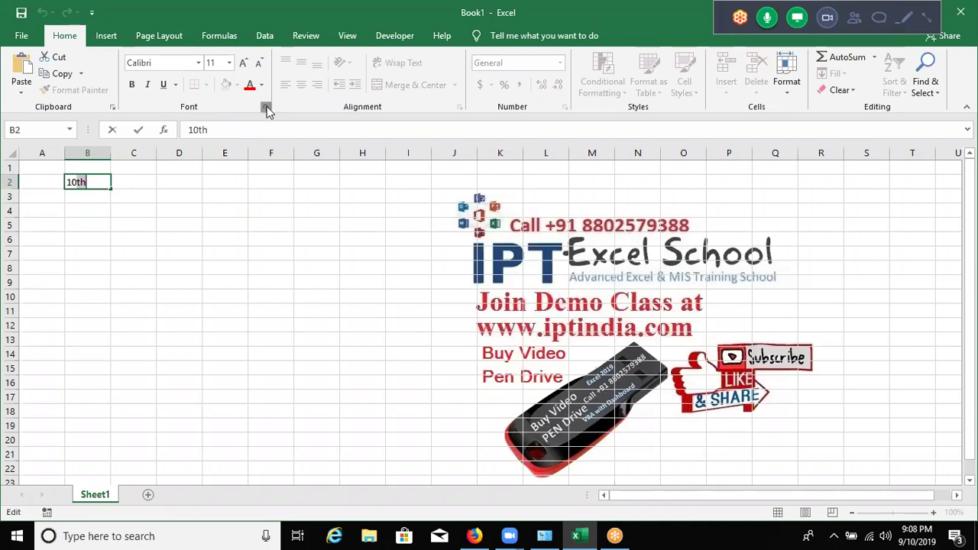
pyautogui.click(325, 260)
pyautogui.click(585, 394)
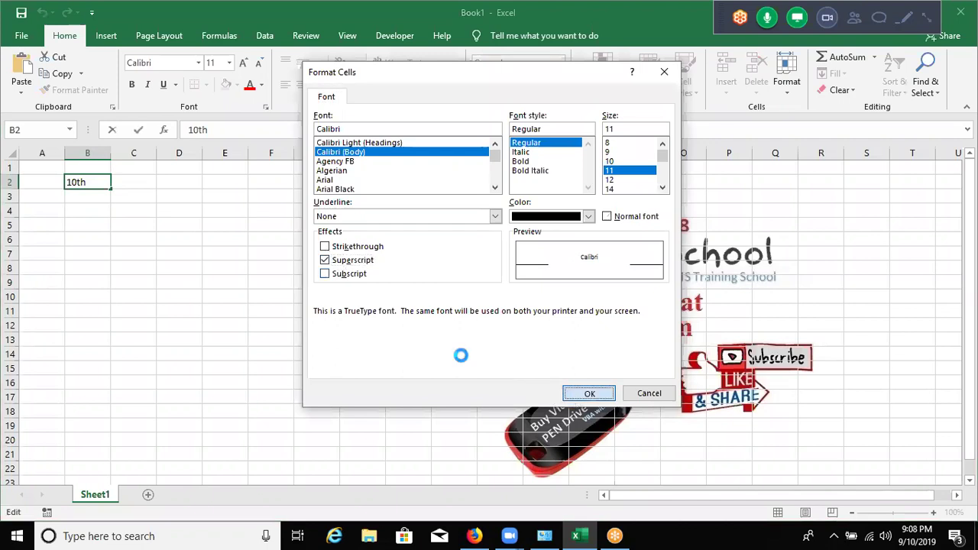
pyautogui.click(288, 289)
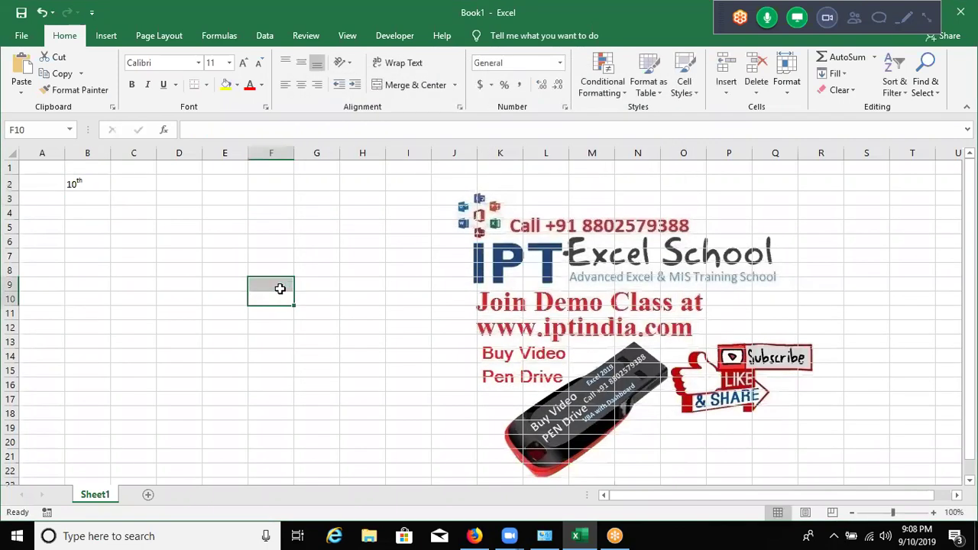
# Enter 10o in C2 and superscript the 'o' to form a degree mark
pyautogui.click(137, 181)
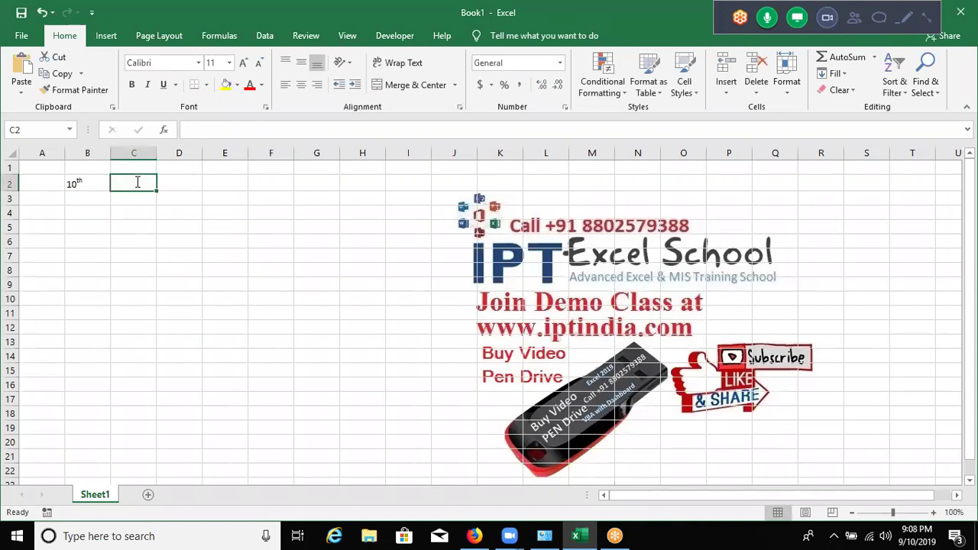
pyautogui.write('100')
pyautogui.press('Return')
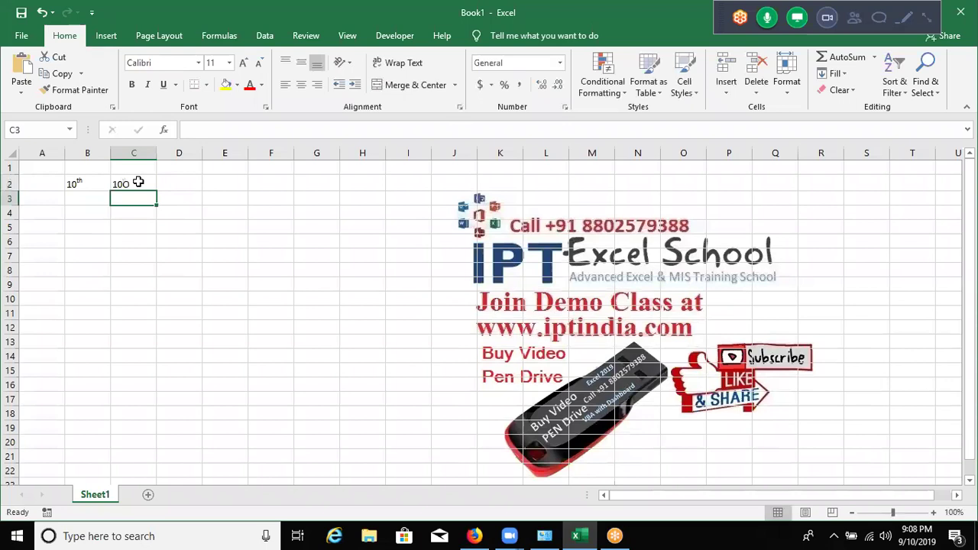
pyautogui.click(139, 182)
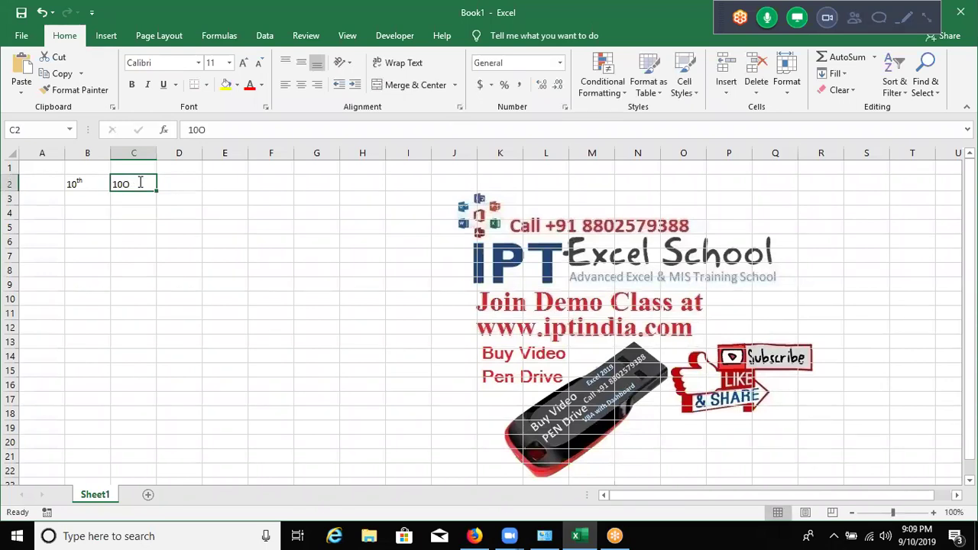
pyautogui.doubleClick(140, 181)
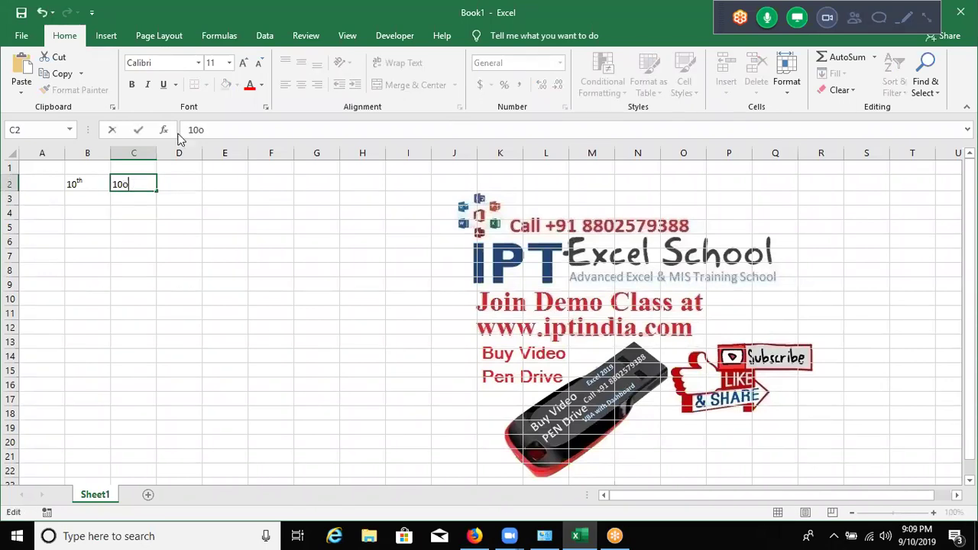
pyautogui.press('Escape')
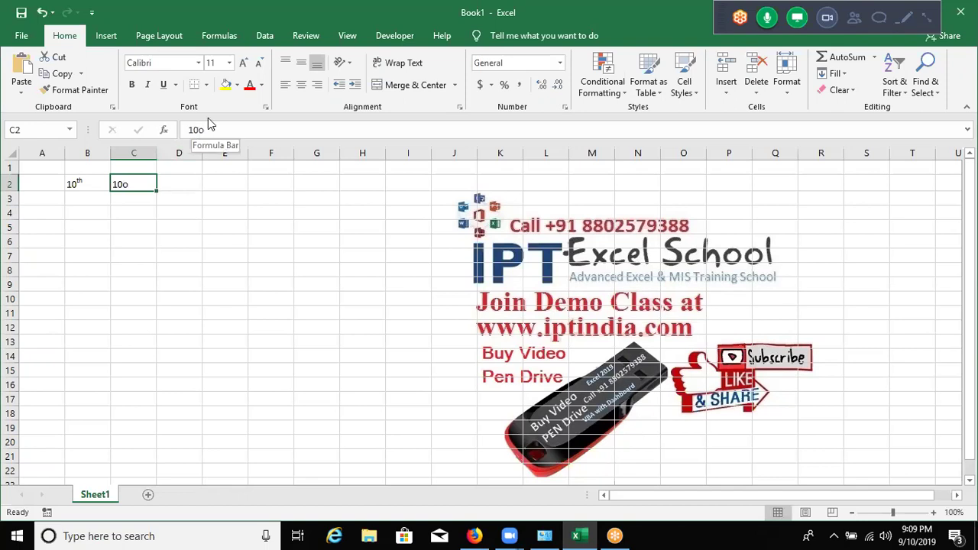
pyautogui.moveTo(208, 127); pyautogui.dragTo(199, 129)
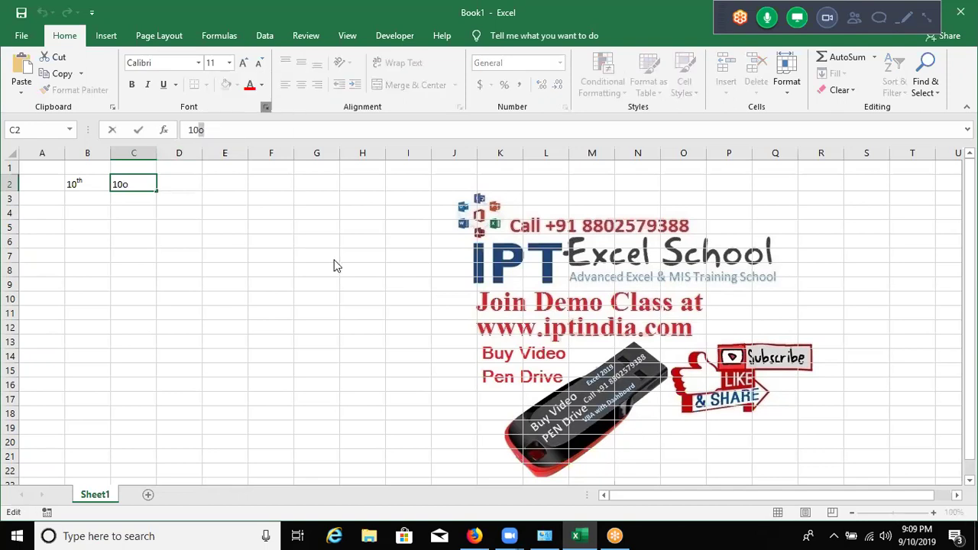
pyautogui.hotkey('ctrl', '1')
pyautogui.click(336, 262)
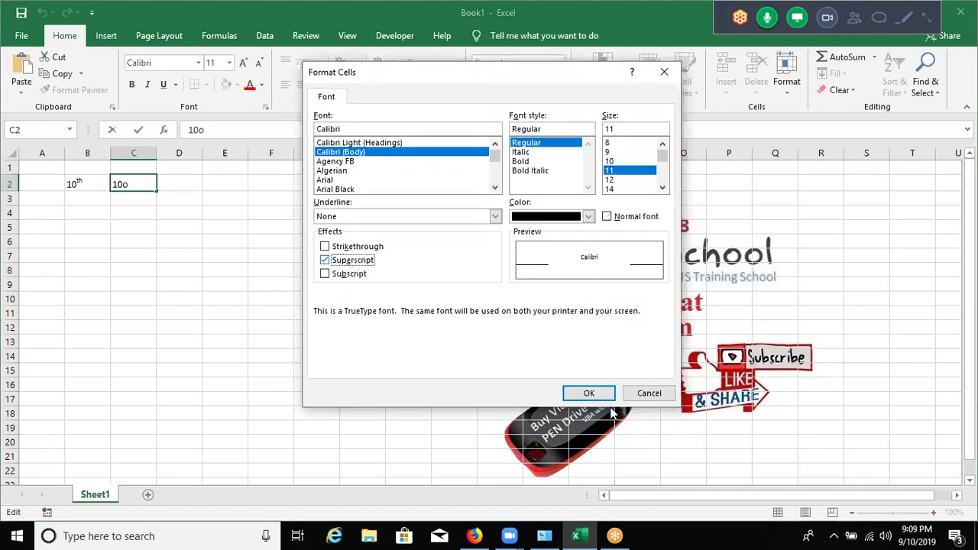
pyautogui.press('Return')
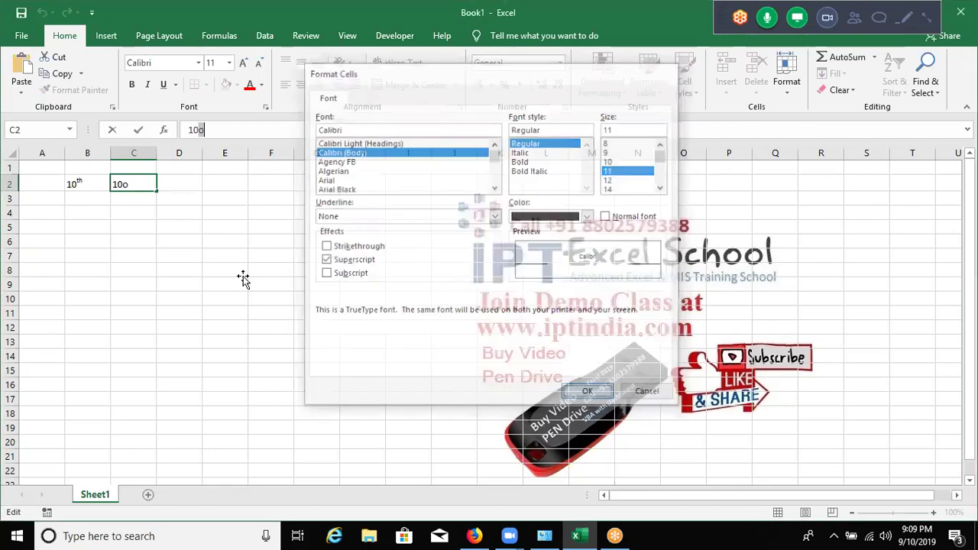
pyautogui.click(242, 273)
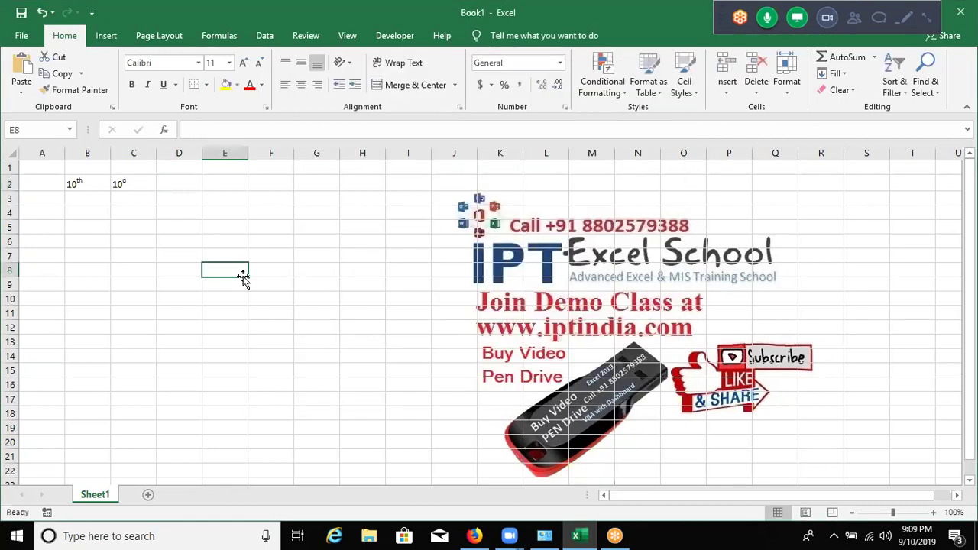
pyautogui.click(182, 188)
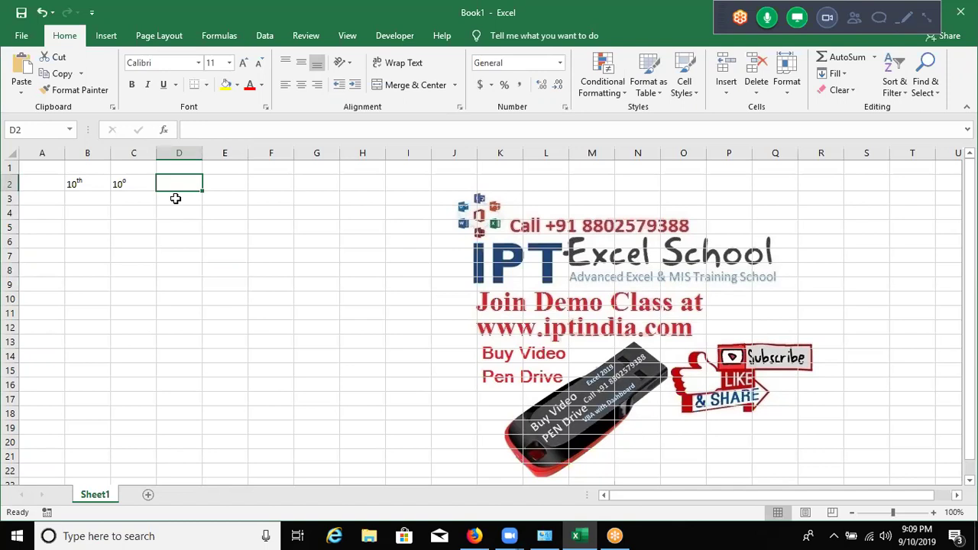
# Enter 102 in D2 with its final 2 superscripted, which the number entry discards
pyautogui.write('102')
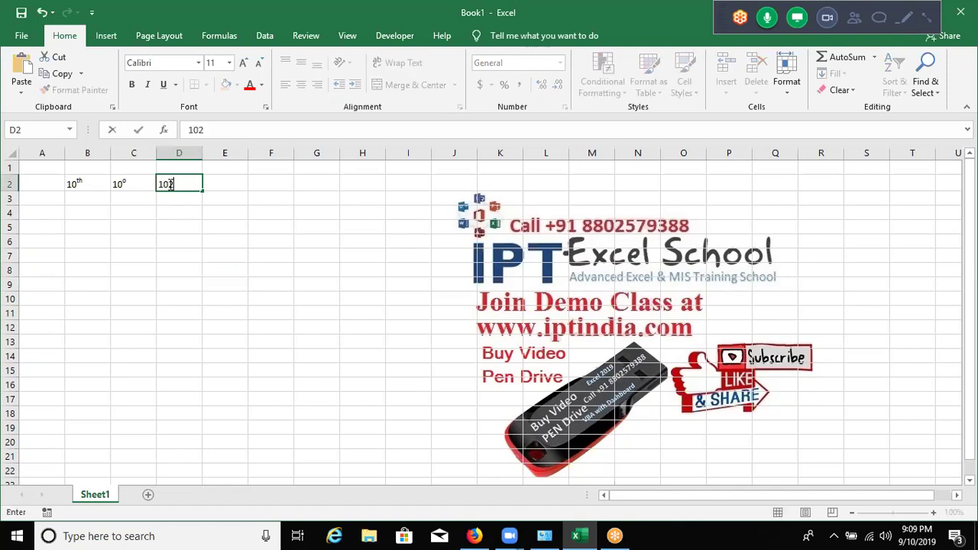
pyautogui.moveTo(175, 184); pyautogui.dragTo(170, 184)
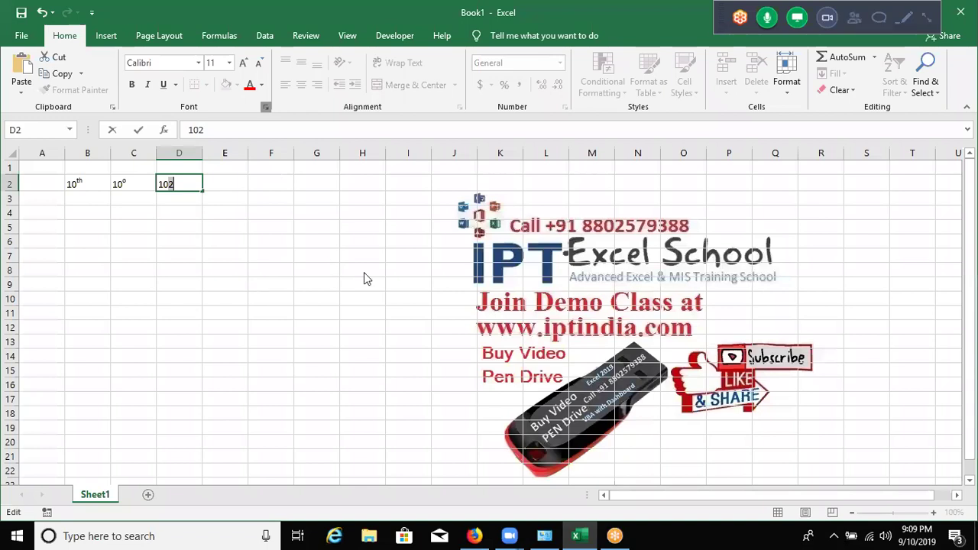
pyautogui.hotkey('ctrl', '1')
pyautogui.hotkey('alt', 'e')
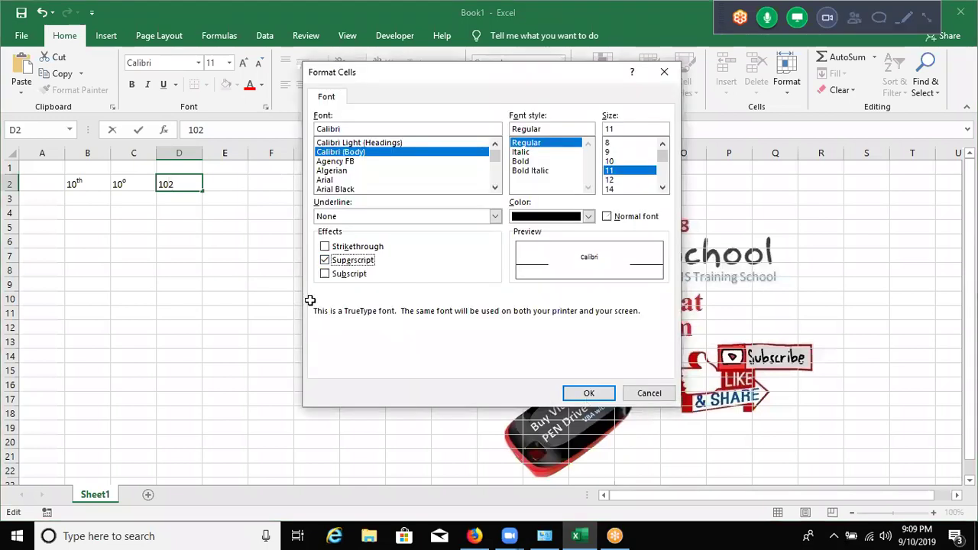
pyautogui.press('Return')
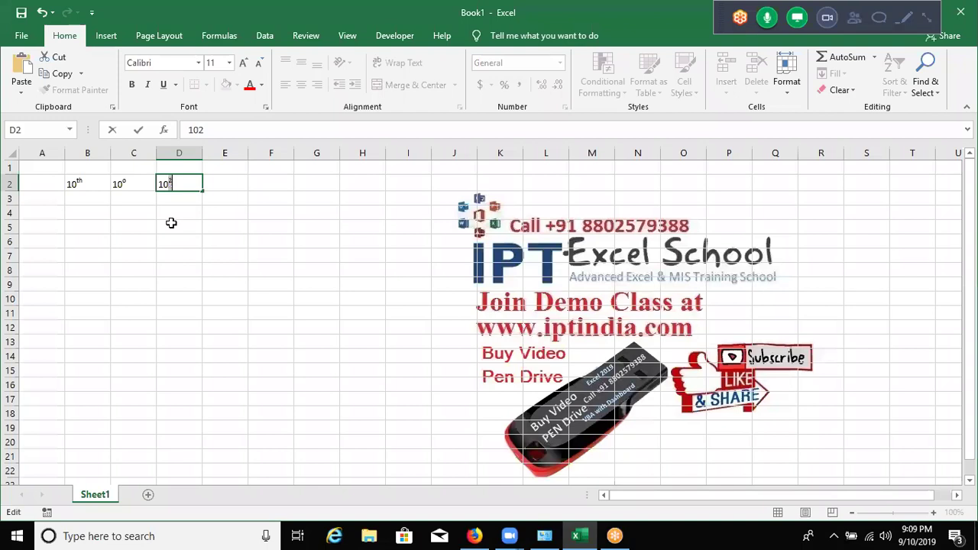
pyautogui.press('Return')
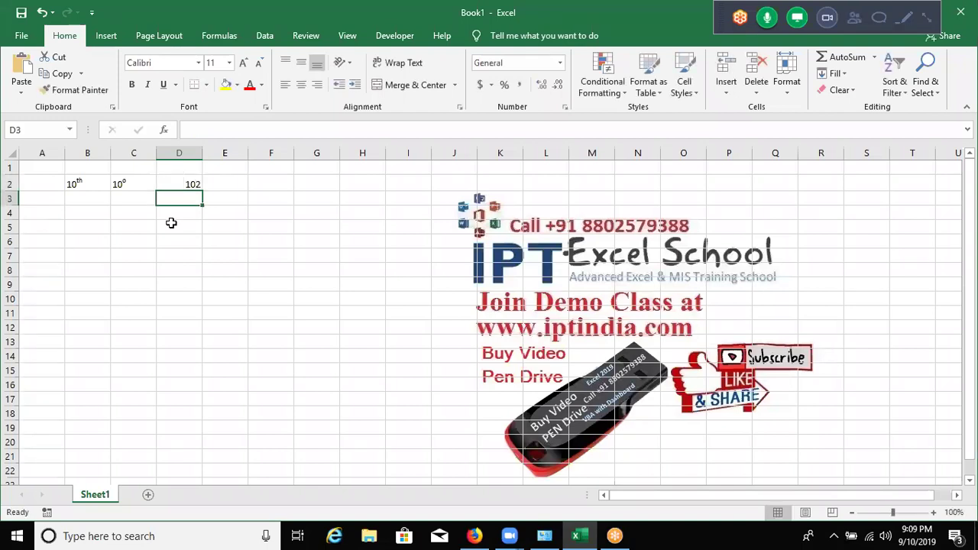
pyautogui.press('Left')
pyautogui.press('Left')
# Enter H2O in B3 and format the 2 as subscript
pyautogui.write('H')
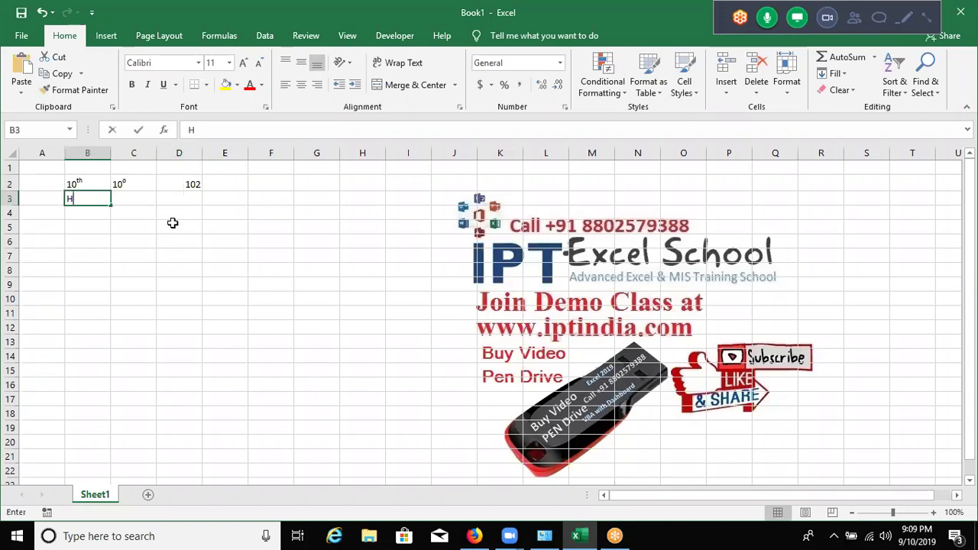
pyautogui.write('2O')
pyautogui.hotkey('ctrl', 'Return')
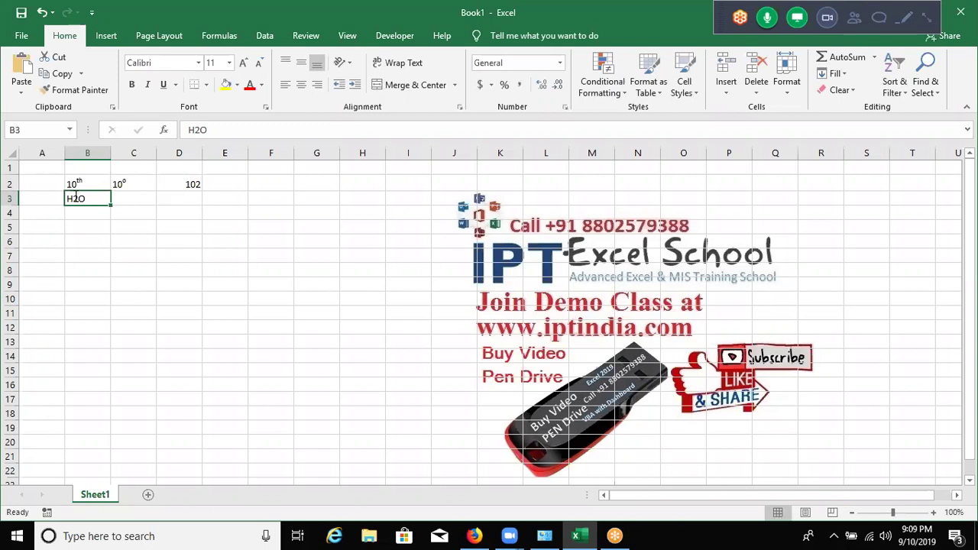
pyautogui.doubleClick(100, 201)
pyautogui.press('Left')
pyautogui.hotkey('shift', 'Left')
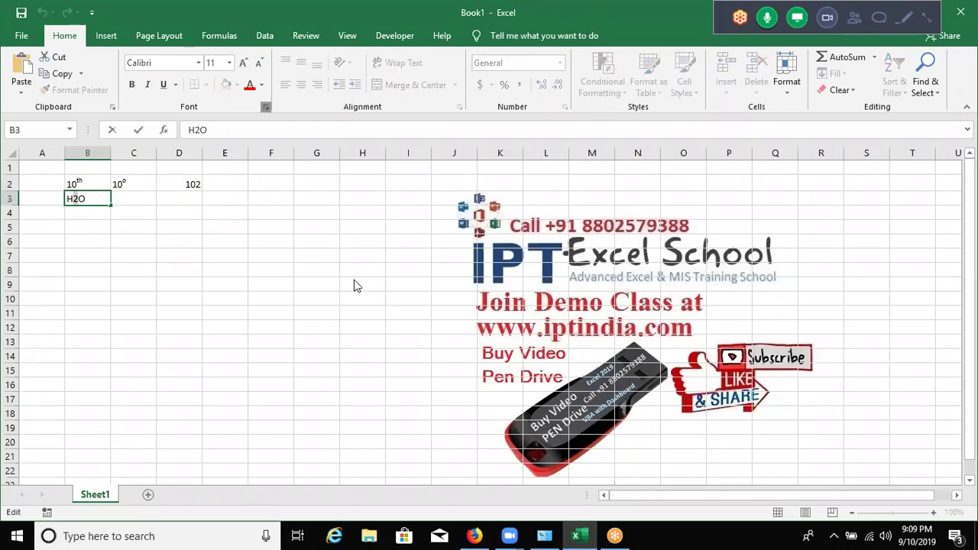
pyautogui.hotkey('ctrl', '1')
pyautogui.hotkey('alt', 'b')
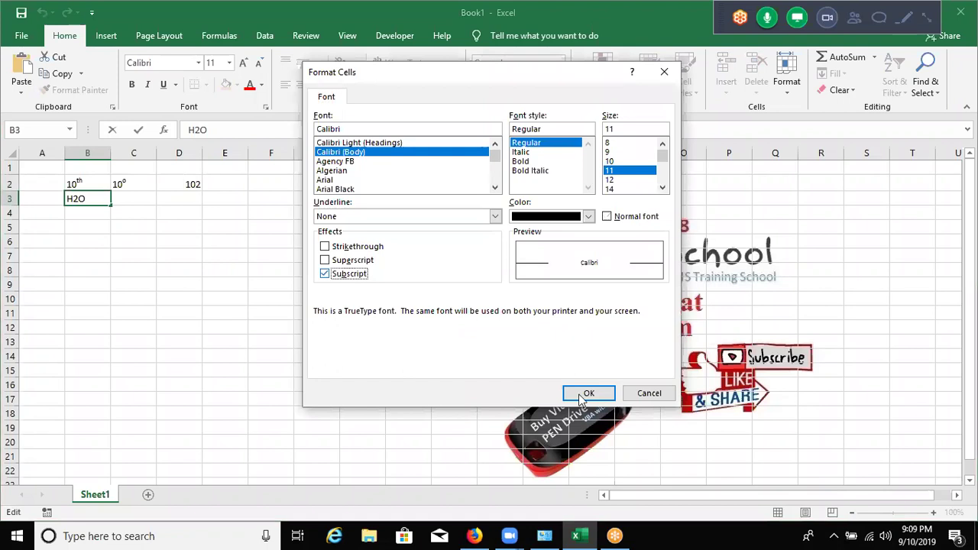
pyautogui.click(588, 392)
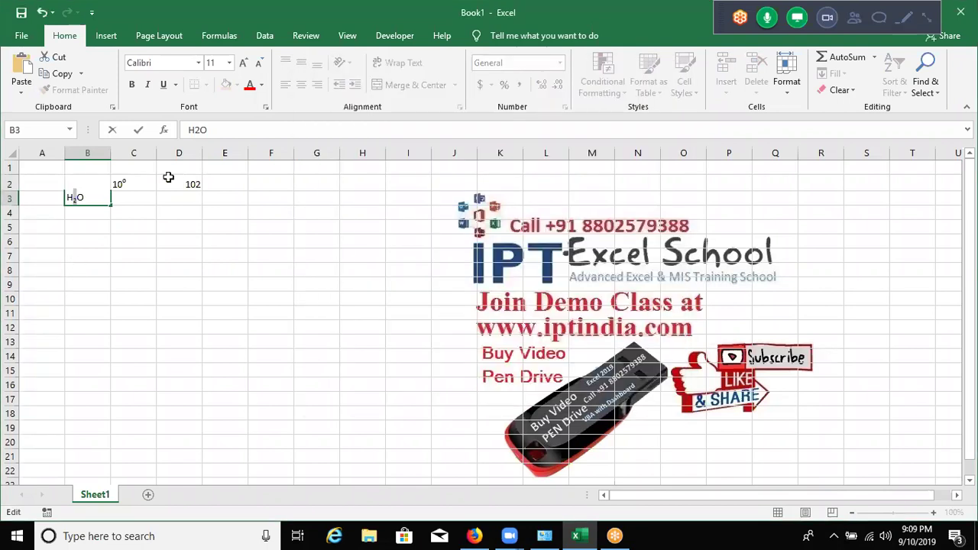
pyautogui.click(73, 264)
pyautogui.click(178, 177)
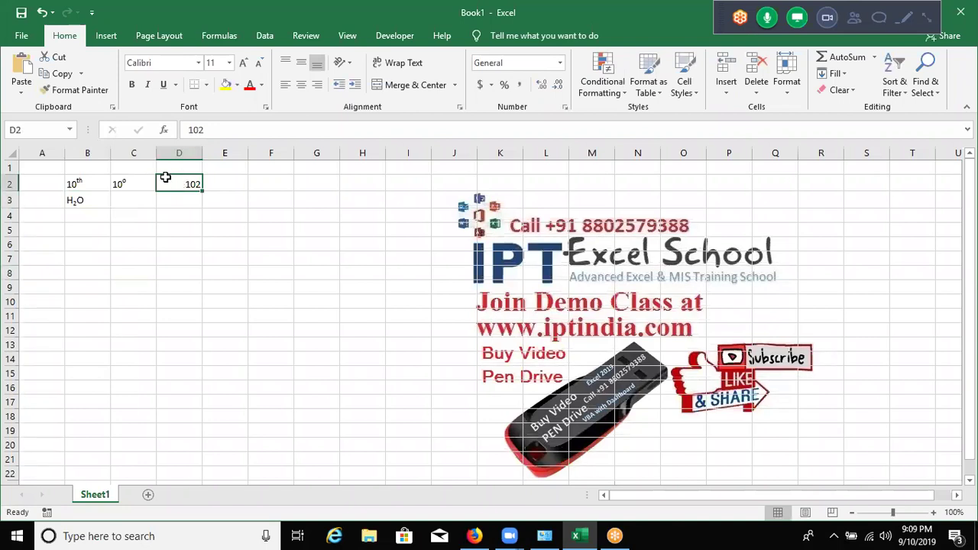
# Enter '102 as text in D3 and superscript its final 2 to show 10²
pyautogui.click(198, 203)
pyautogui.write("'")
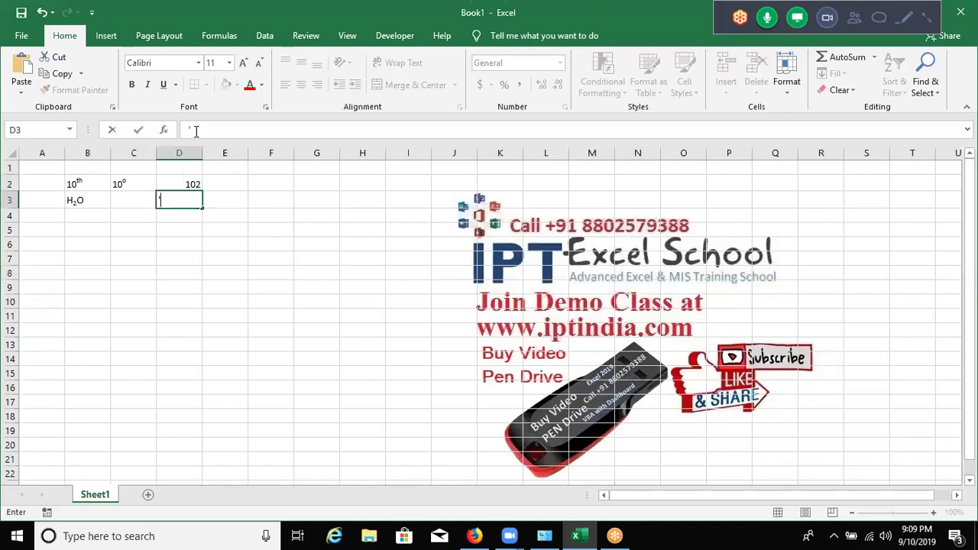
pyautogui.write('102')
pyautogui.press('Return')
pyautogui.press('Up')
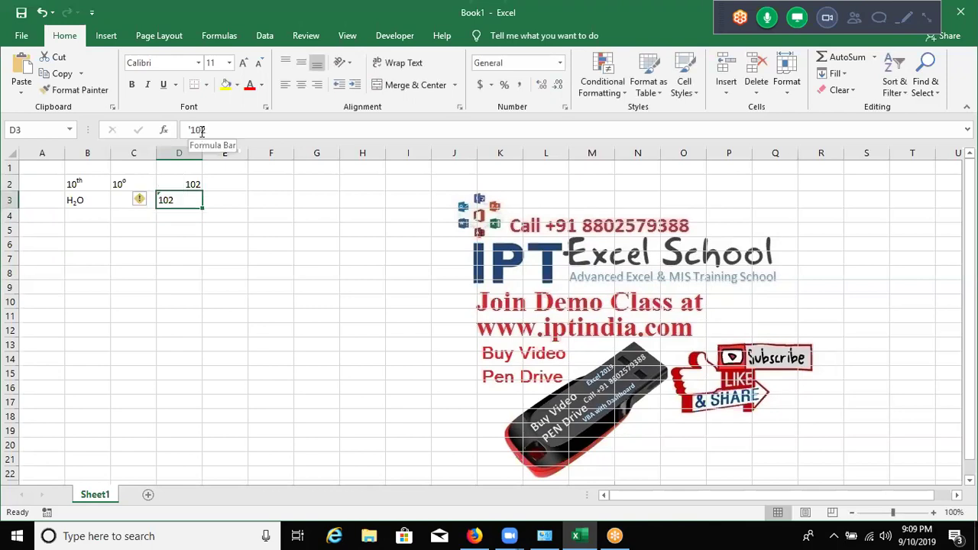
pyautogui.press('F2')
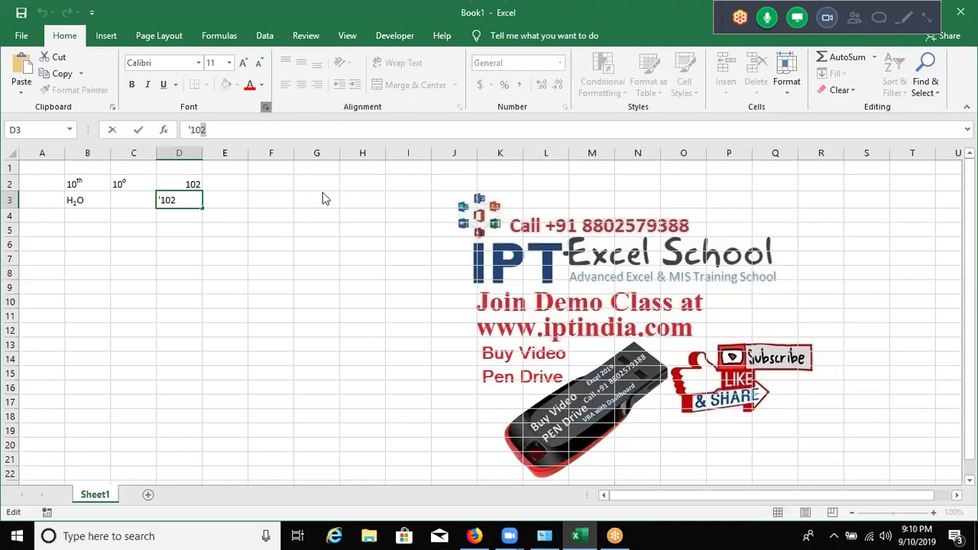
pyautogui.hotkey('ctrl', '1')
pyautogui.hotkey('alt', 'e')
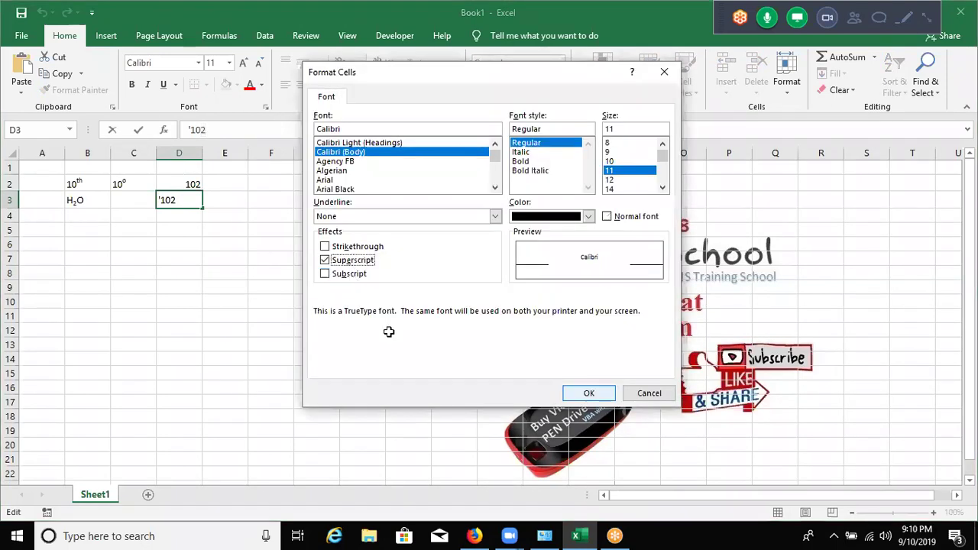
pyautogui.press('Return')
pyautogui.click(389, 331)
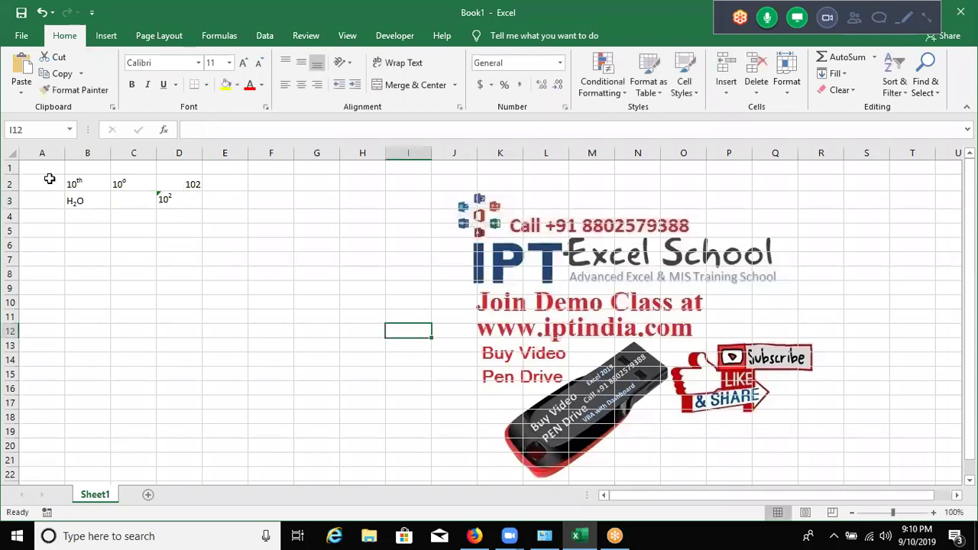
pyautogui.moveTo(44, 168); pyautogui.dragTo(185, 213)
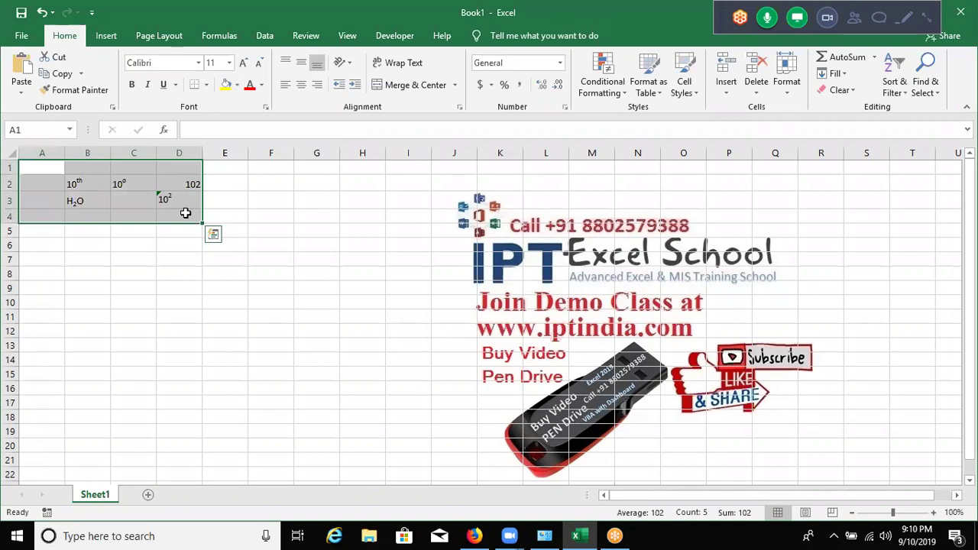
# Close the attendees panel and delete the scratch numbers in C7:E11
pyautogui.hotkey('ctrl', 'z')
pyautogui.press('Down')
pyautogui.press('Down')
pyautogui.press('Down')
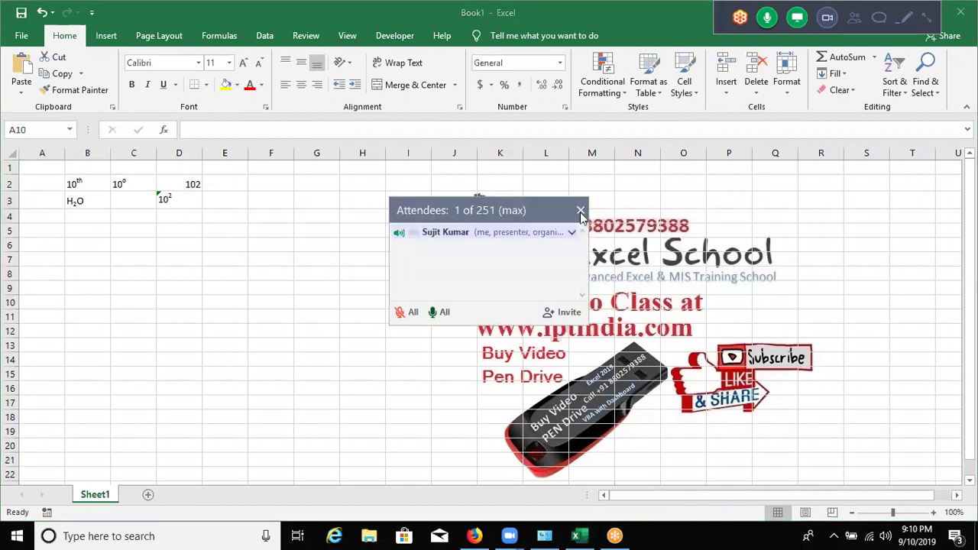
pyautogui.click(580, 211)
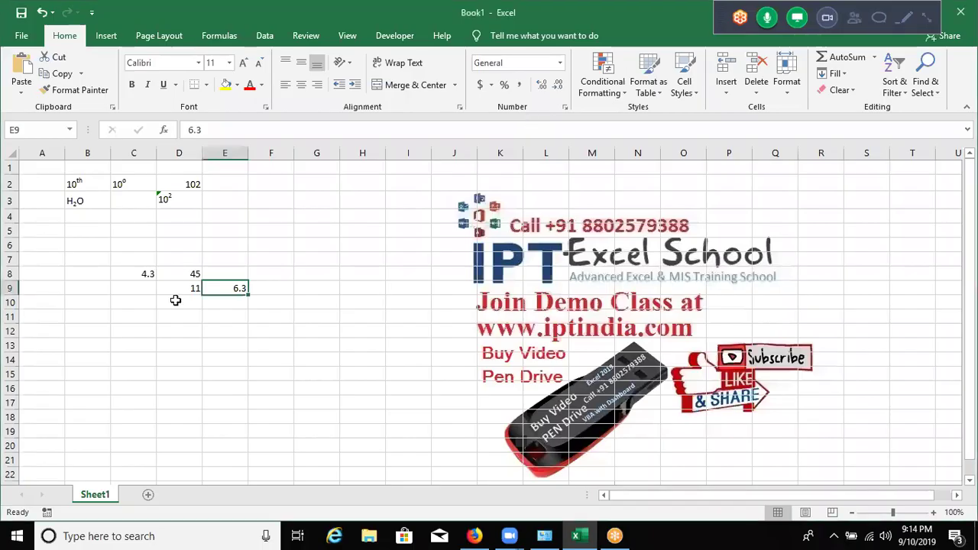
pyautogui.moveTo(118, 257); pyautogui.dragTo(239, 312)
pyautogui.press('Delete')
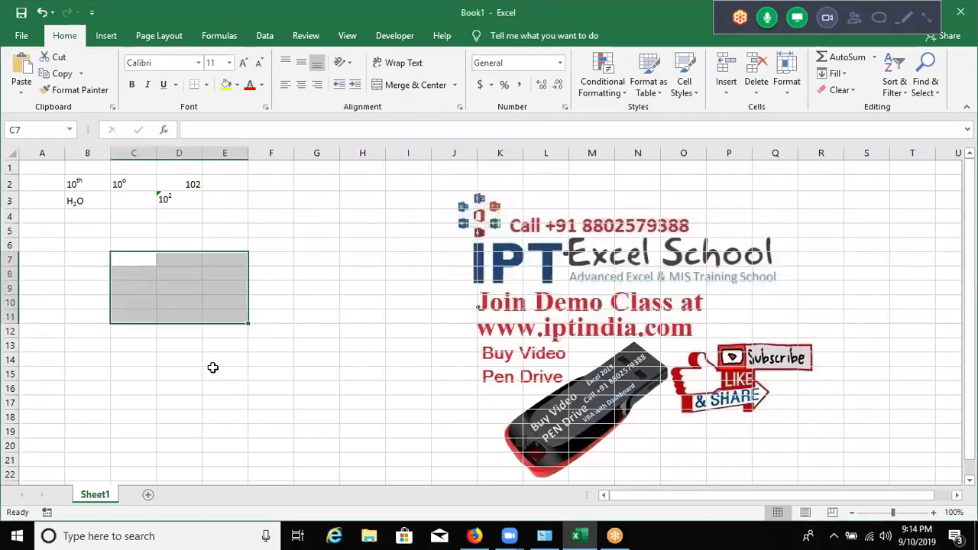
# Add a new sheet and enter the header 'Sales' in B1
pyautogui.click(149, 495)
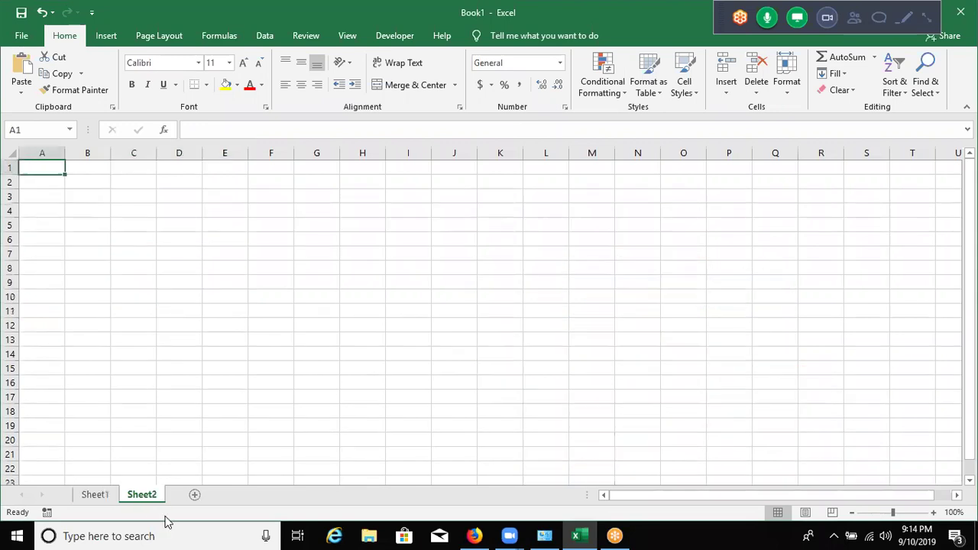
pyautogui.press('Right')
pyautogui.write('S')
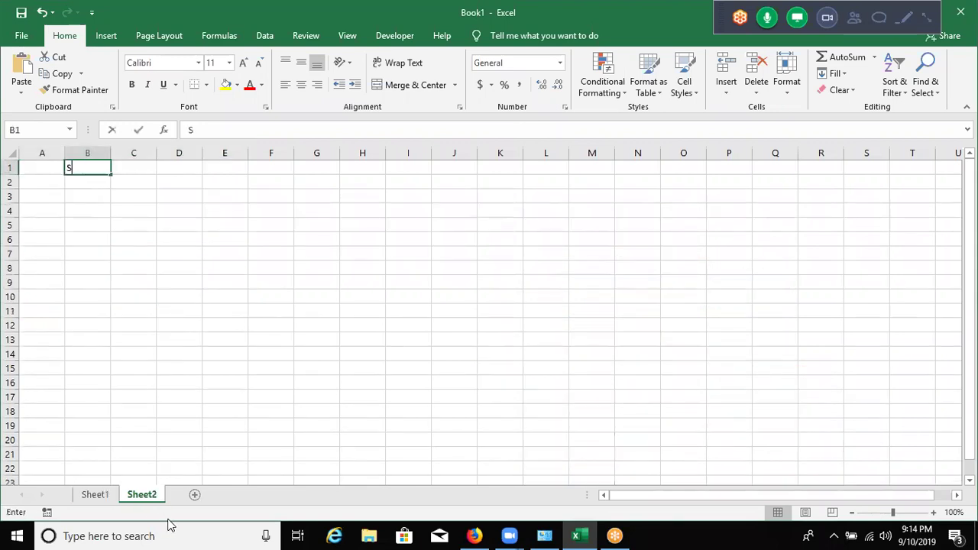
pyautogui.write('ales')
pyautogui.press('Return')
# Fill B2:B19 with =RANDBETWEEN(10,90) random values, then select B9
pyautogui.write('=ra')
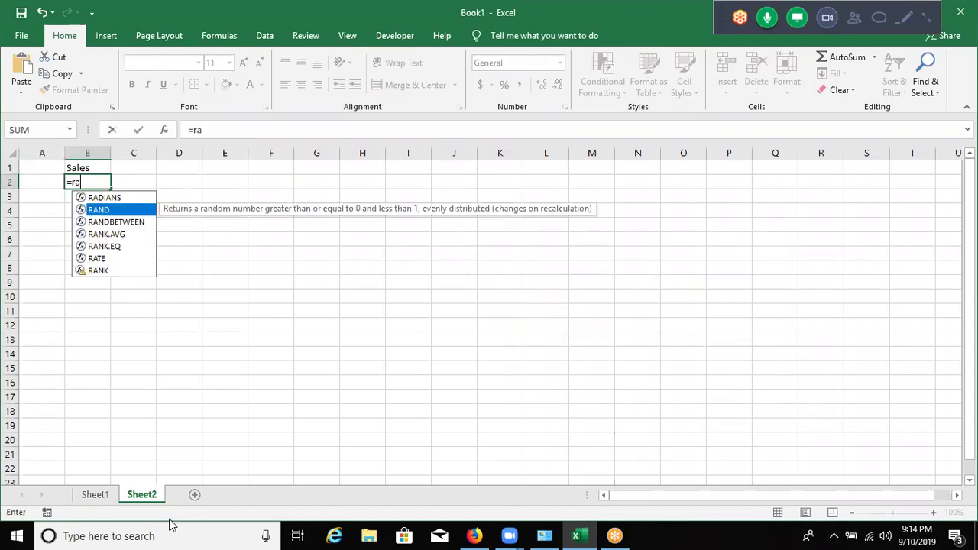
pyautogui.press('Down')
pyautogui.press('Tab')
pyautogui.write('10,9')
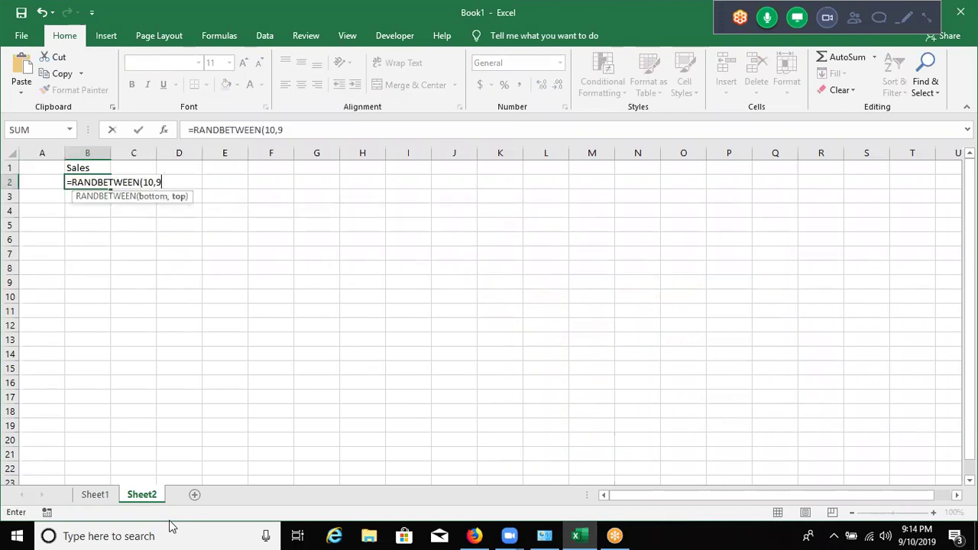
pyautogui.write('0')
pyautogui.hotkey('ctrl', 'Return')
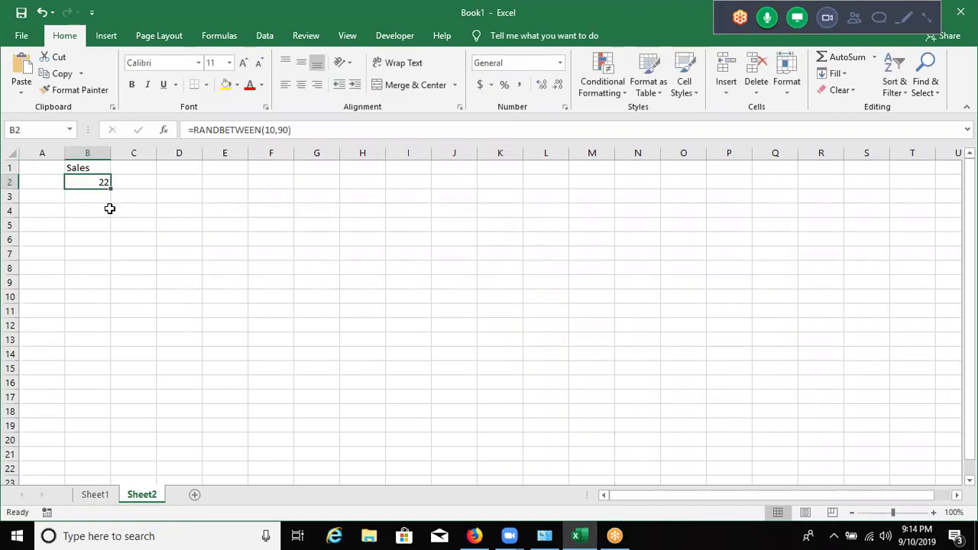
pyautogui.moveTo(120, 430); pyautogui.dragTo(109, 159)
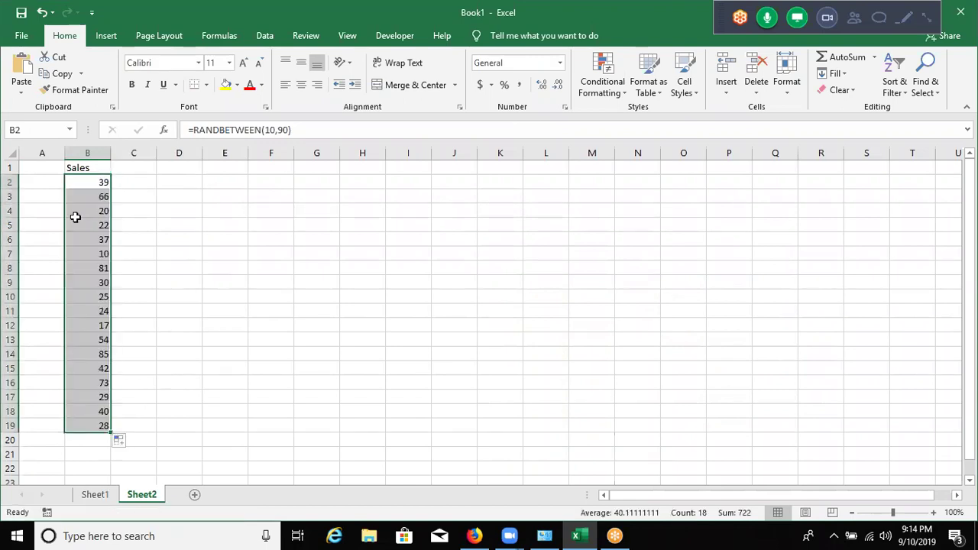
pyautogui.click(81, 305)
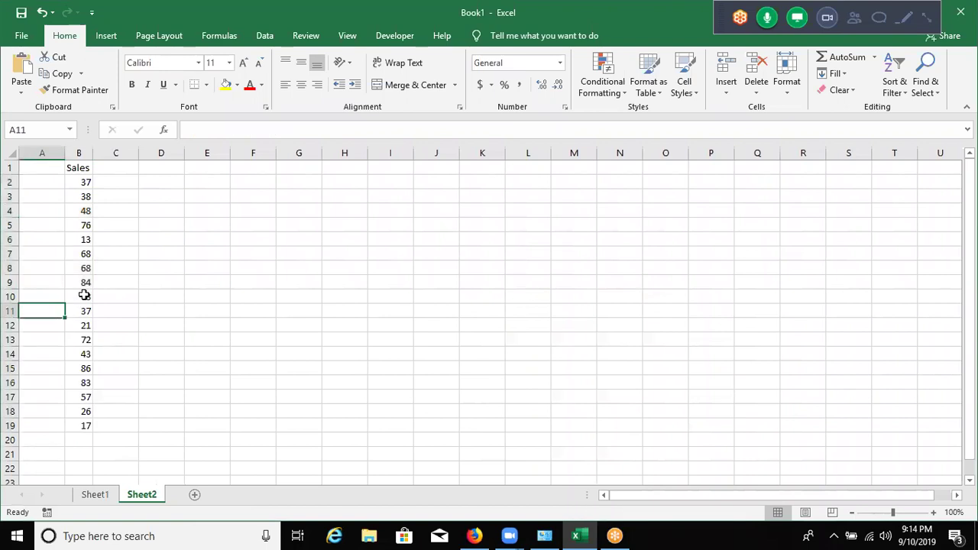
pyautogui.click(84, 282)
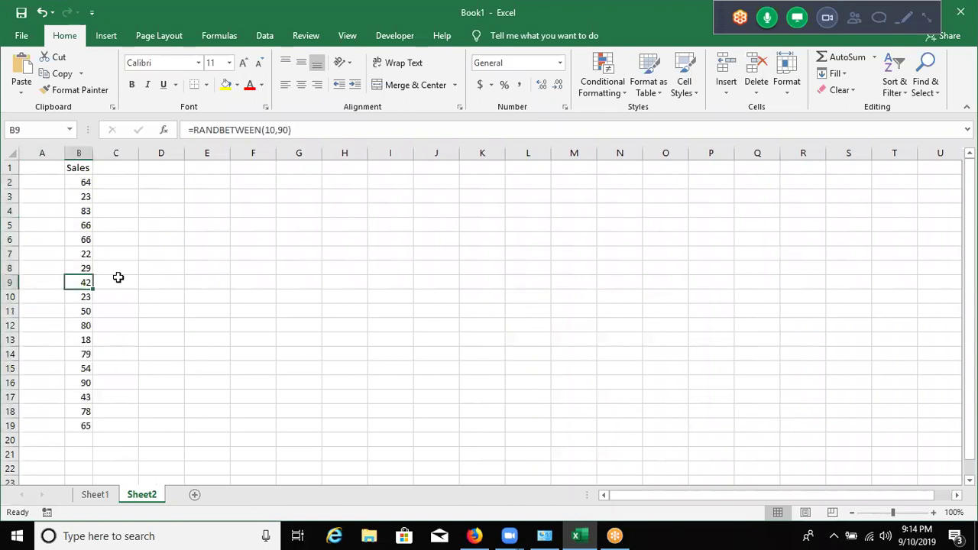
# Apply strikethrough to B9's value through Format Cells, then undo it
pyautogui.hotkey('shift', 'F10')
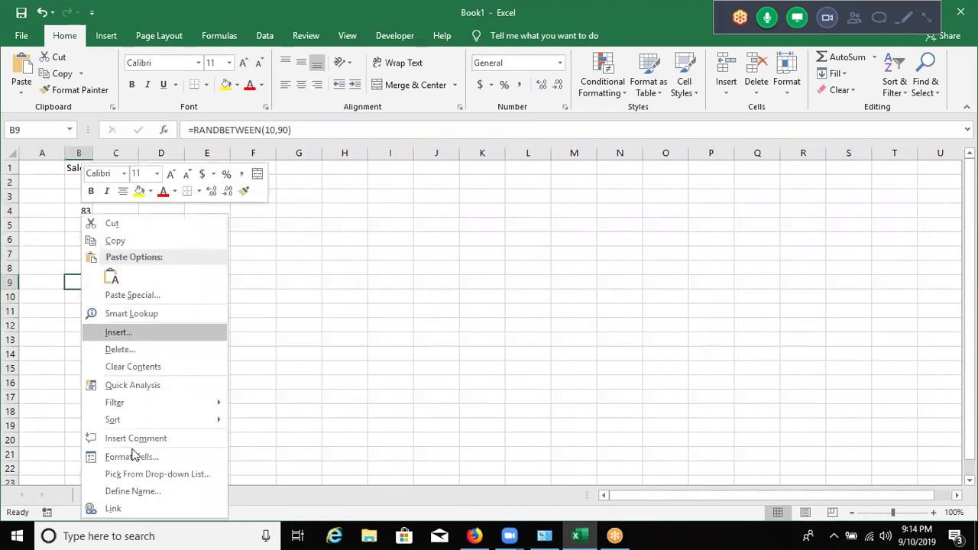
pyautogui.press('Escape')
pyautogui.hotkey('ctrl', 'shift', 'f')
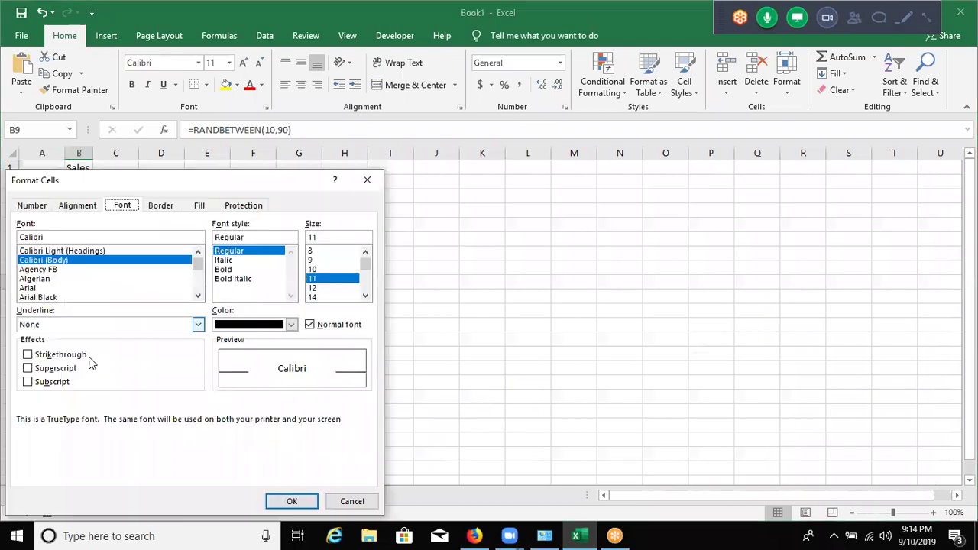
pyautogui.click(77, 367)
pyautogui.click(55, 367)
pyautogui.click(61, 355)
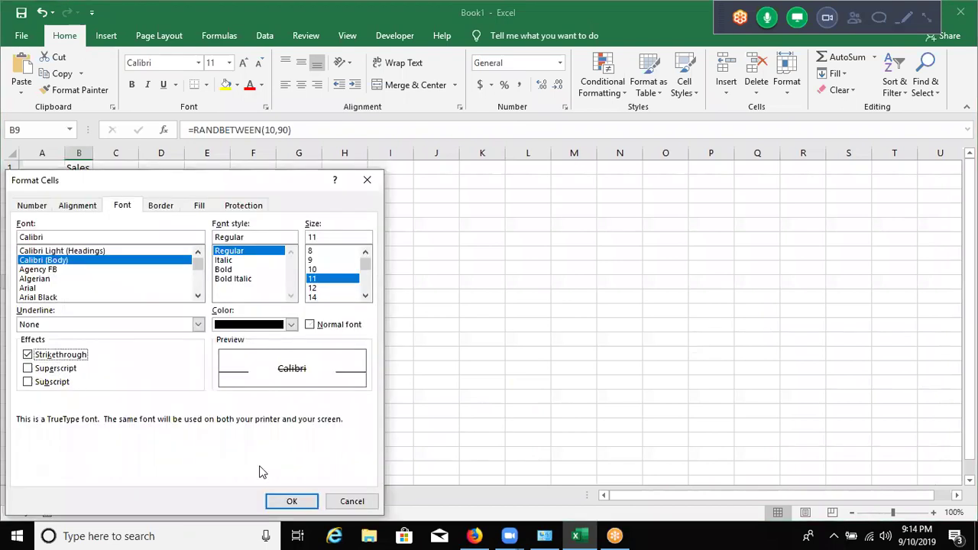
pyautogui.press('Return')
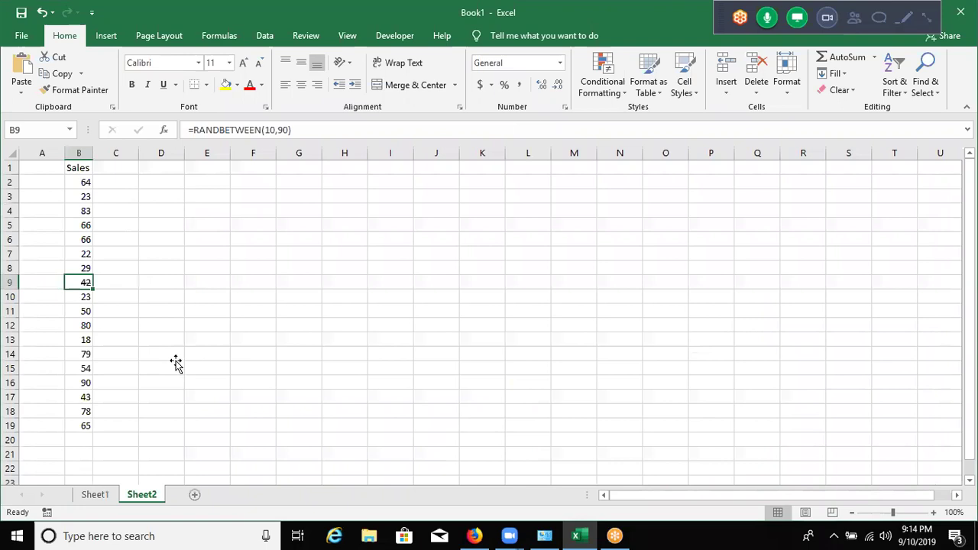
pyautogui.click(176, 365)
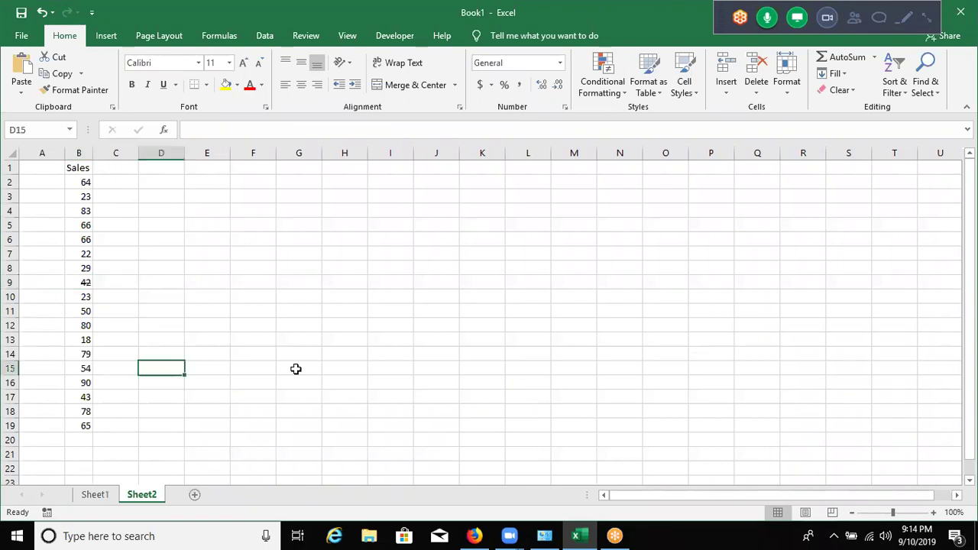
pyautogui.hotkey('ctrl', 'z')
pyautogui.click(516, 213)
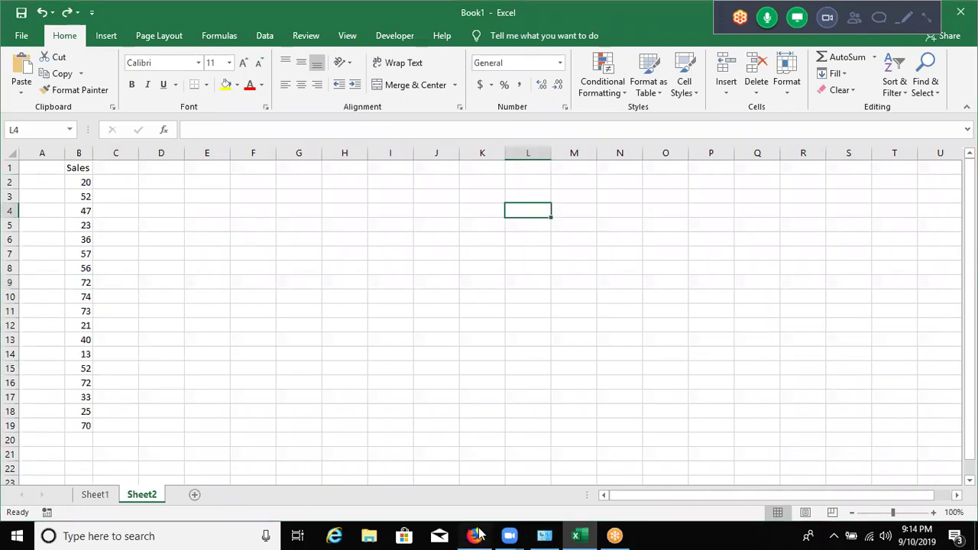
# Copy the Office 2019 product key page's web address from Firefox and return to Excel
pyautogui.click(475, 534)
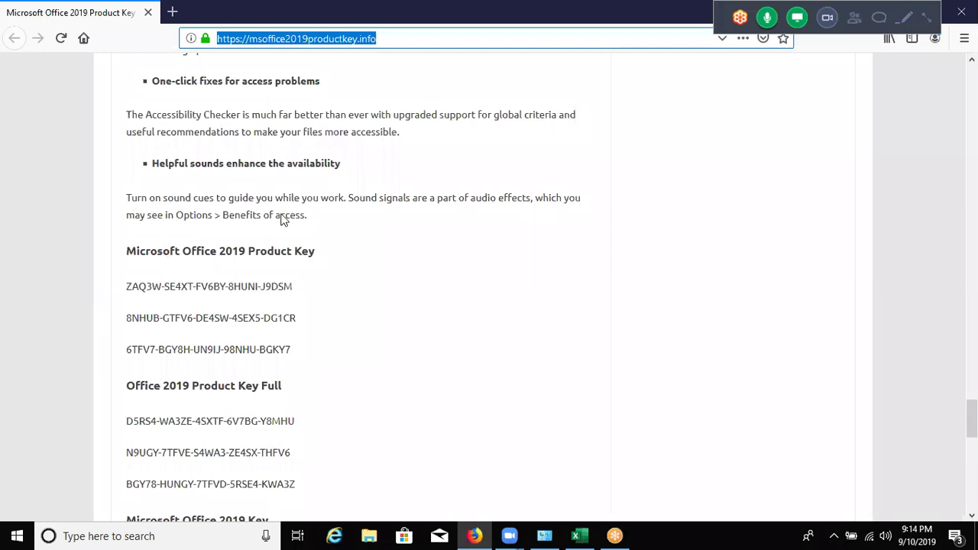
pyautogui.click(252, 317)
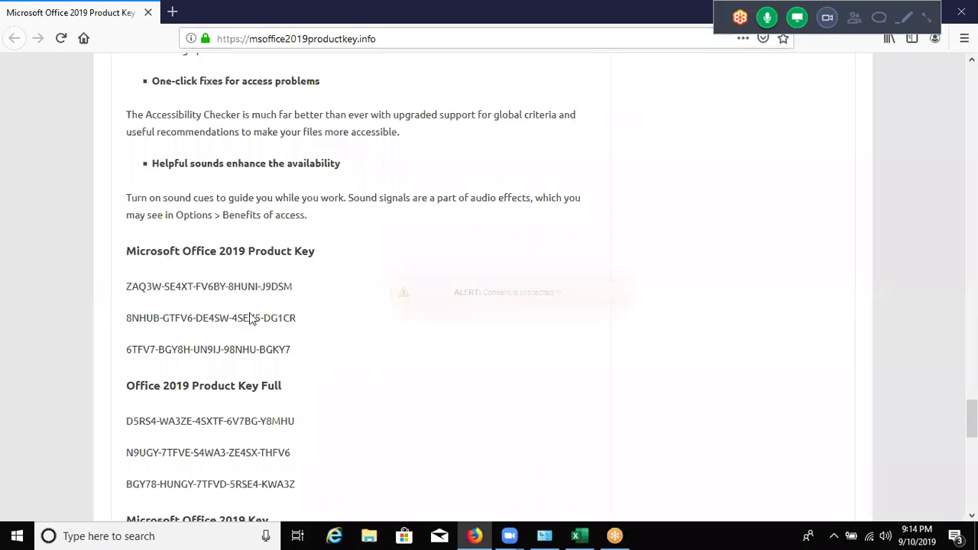
pyautogui.scroll(5, 252, 317)
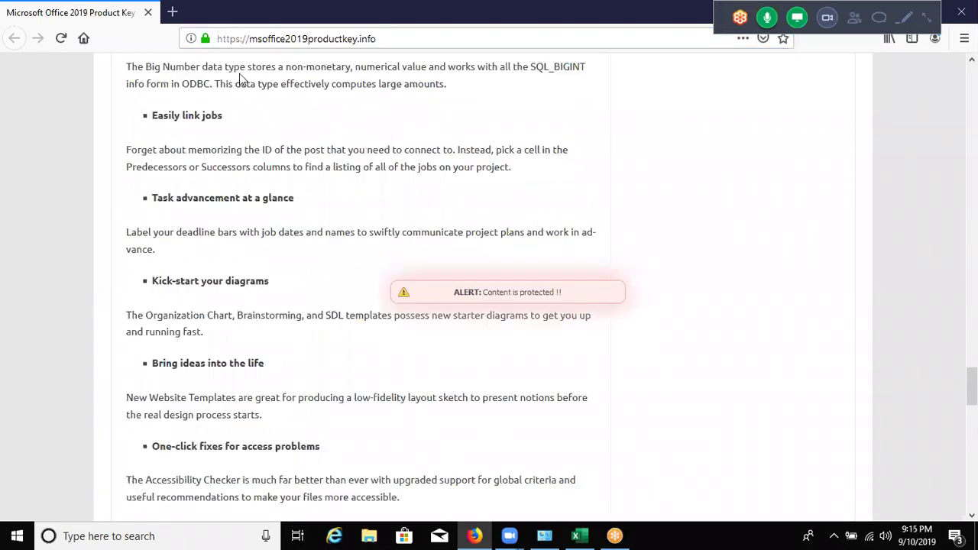
pyautogui.scroll(1, 245, 191)
pyautogui.scroll(2, 260, 91)
pyautogui.hotkey('ctrl', 'l')
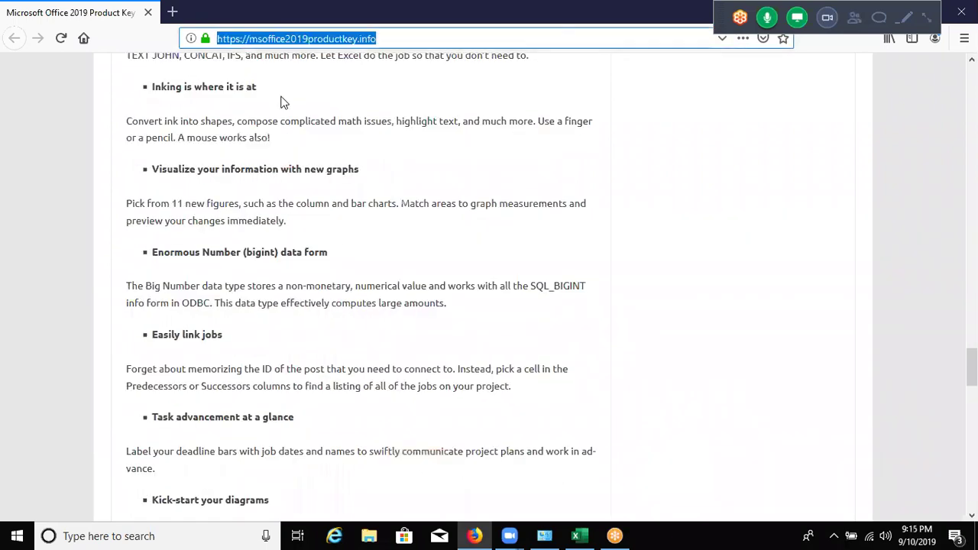
pyautogui.hotkey('alt', 'Tab')
# Paste the web address into F4 and strike through 'productkey' in the formula bar
pyautogui.click(251, 214)
pyautogui.write('https://msoffice2019productkey.info/')
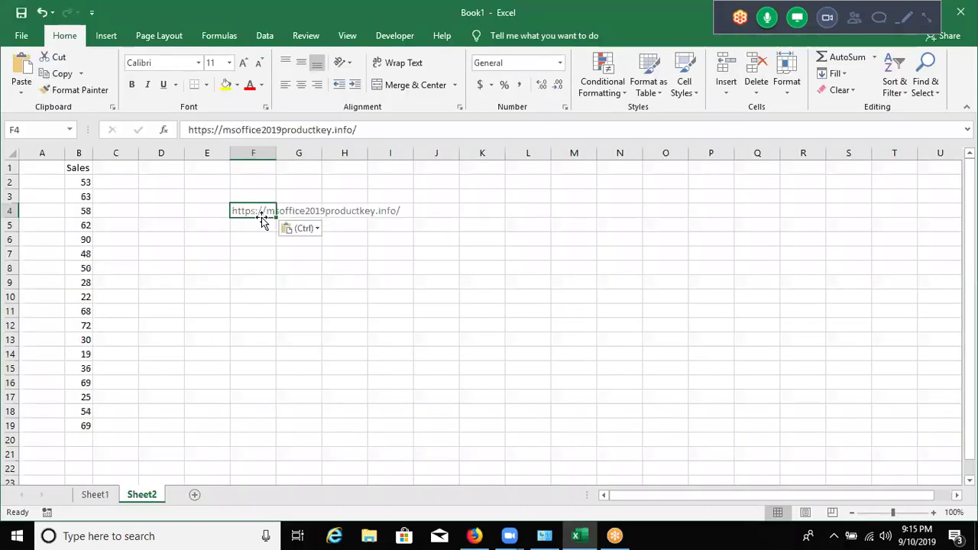
pyautogui.click(226, 129)
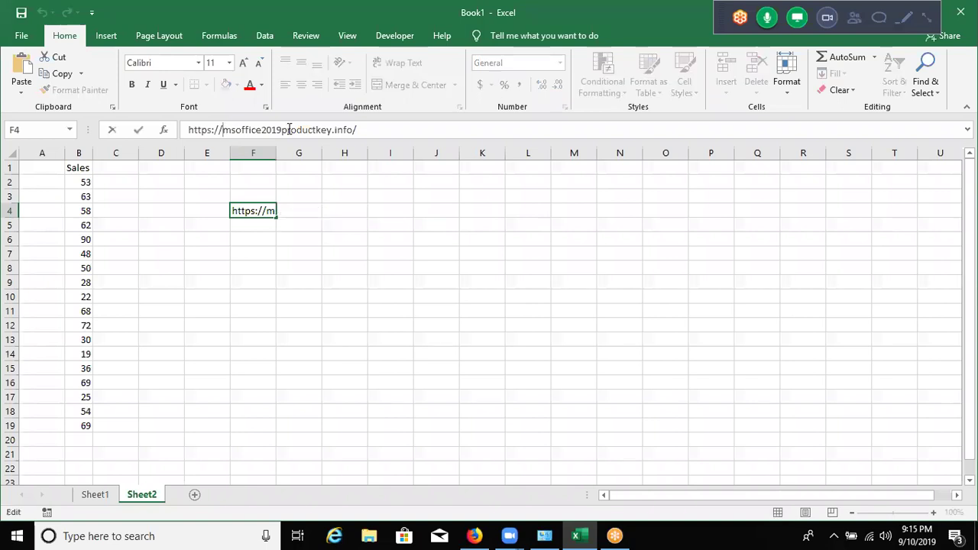
pyautogui.click(329, 130)
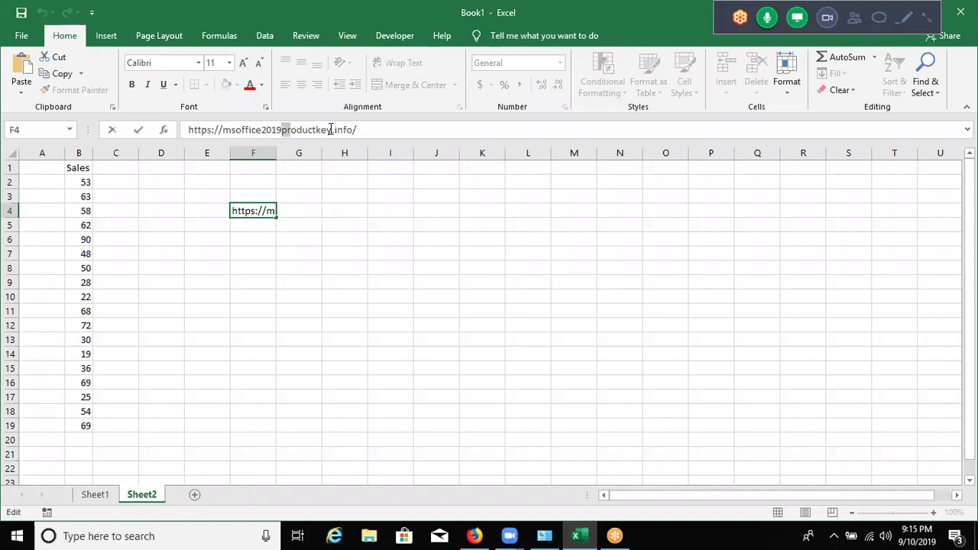
pyautogui.hotkey('shift', 'Left')
pyautogui.hotkey('shift', 'Left')
pyautogui.hotkey('shift', 'Left')
pyautogui.click(265, 107)
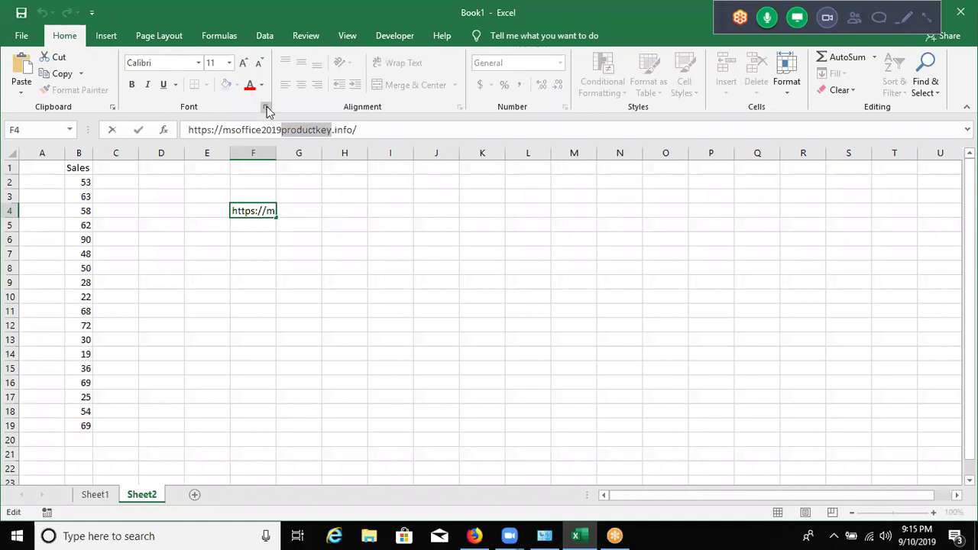
pyautogui.hotkey('alt', 'k')
pyautogui.click(581, 393)
pyautogui.click(390, 354)
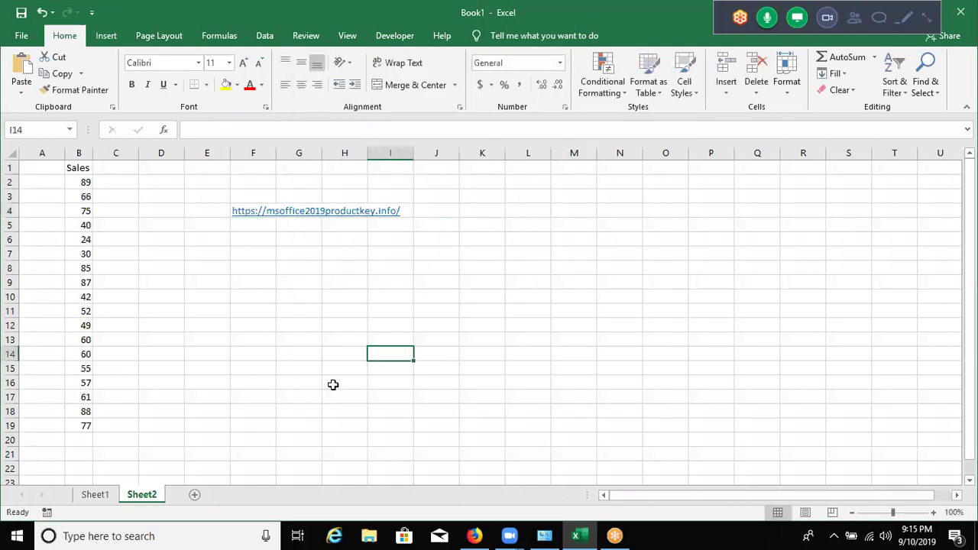
# Reselect F4 and reapply strikethrough to the 'productkey' part of the address
pyautogui.click(252, 216)
pyautogui.rightClick(242, 211)
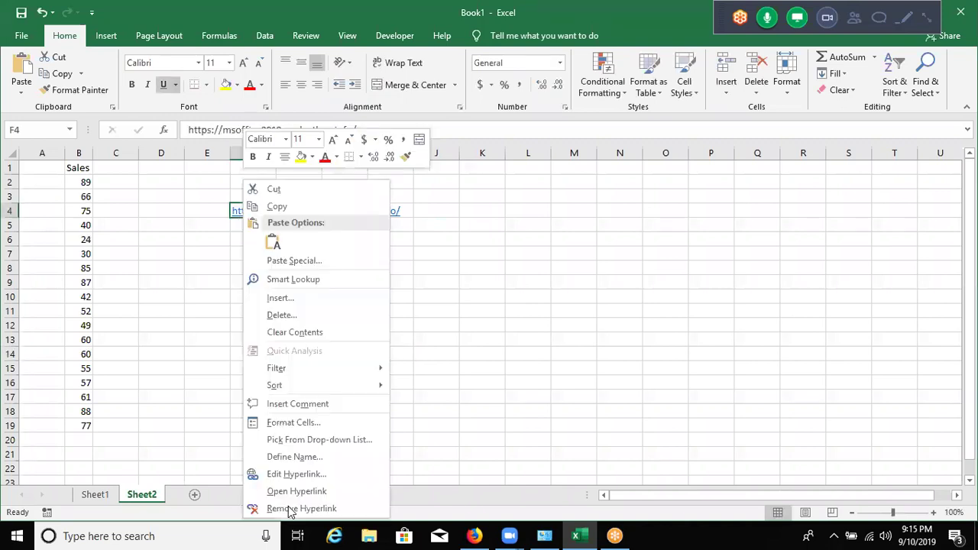
pyautogui.press('Escape')
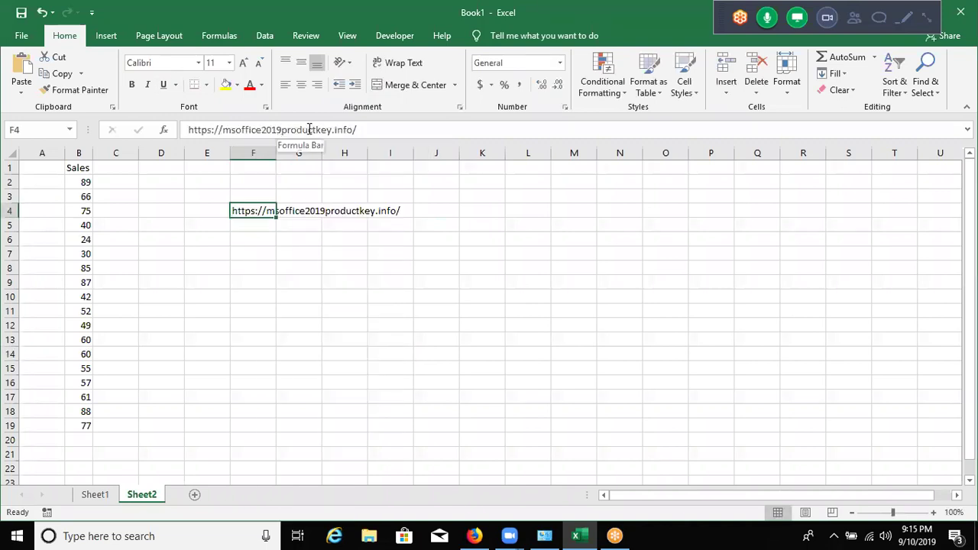
pyautogui.moveTo(275, 130); pyautogui.dragTo(319, 130)
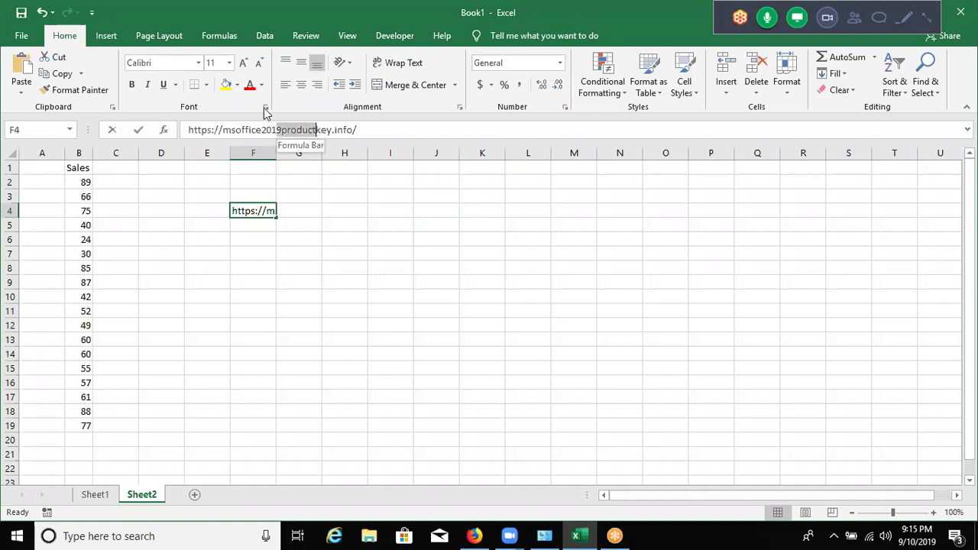
pyautogui.hotkey('ctrl', '1')
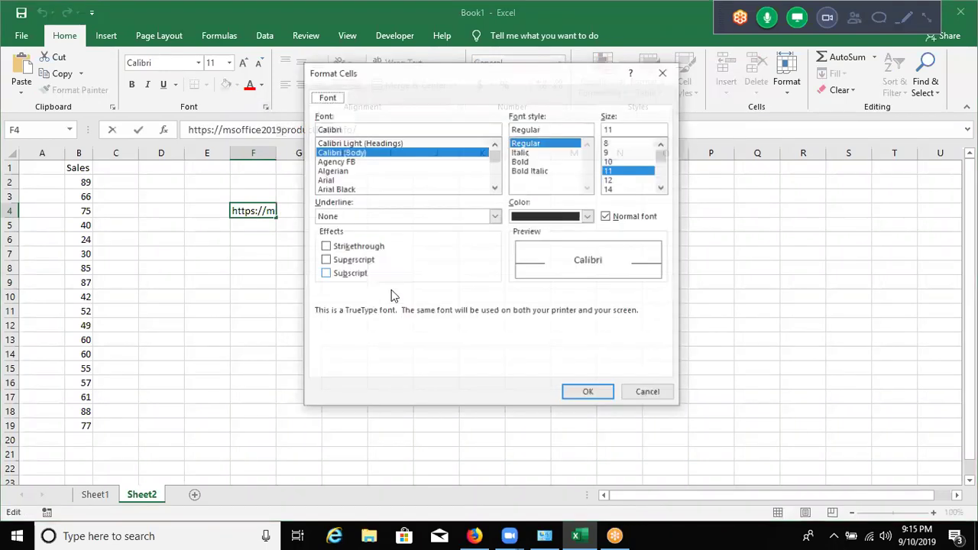
pyautogui.hotkey('alt', 'k')
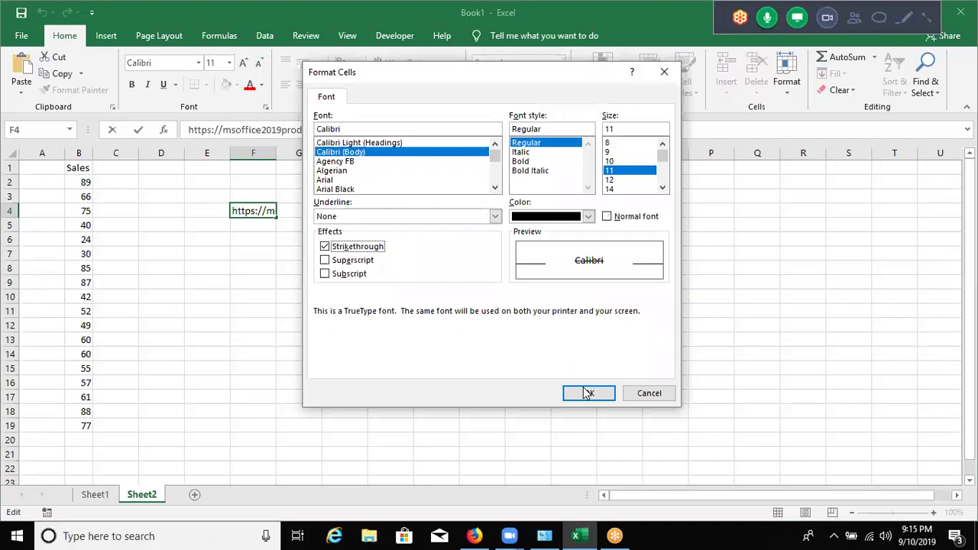
pyautogui.press('Return')
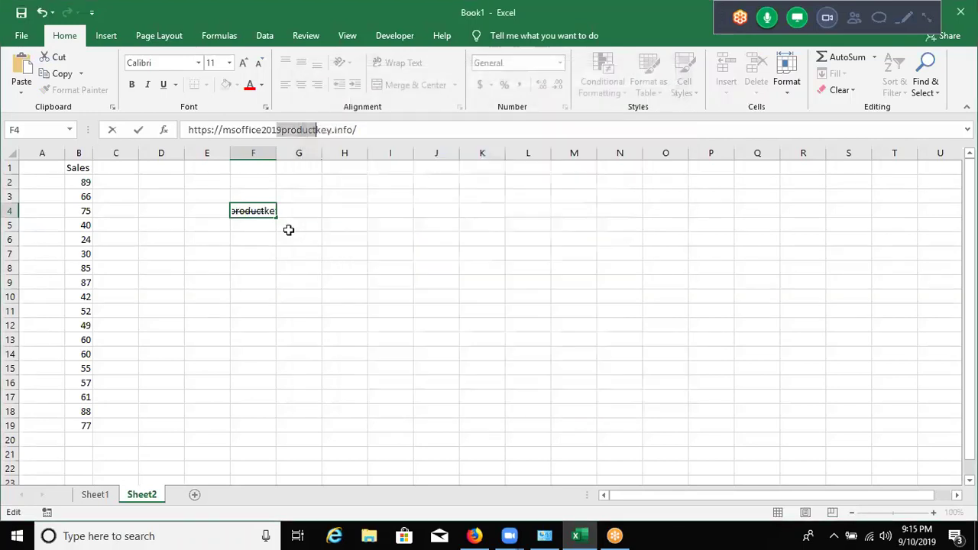
pyautogui.press('Return')
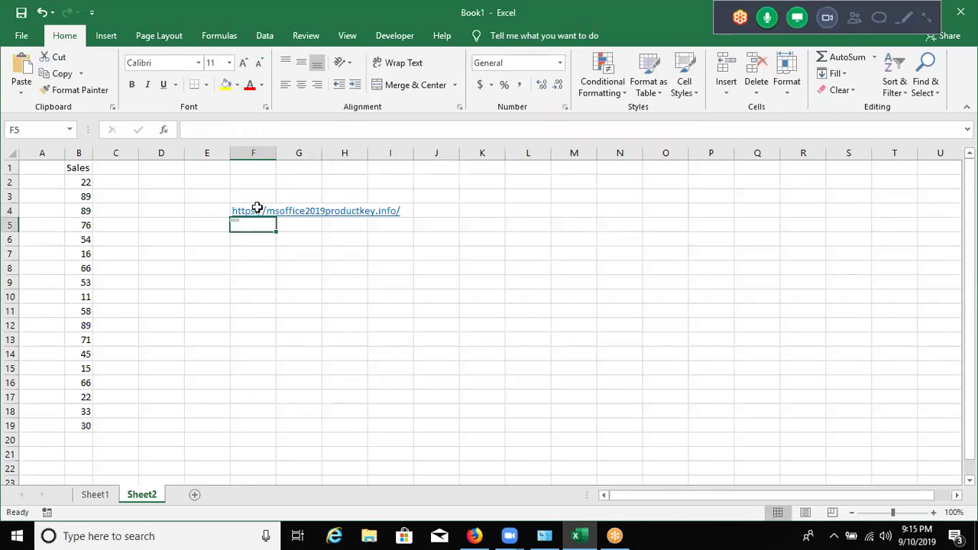
# Undo the automatic hyperlink and prefix F4 with an apostrophe to keep it text
pyautogui.hotkey('ctrl', 'z')
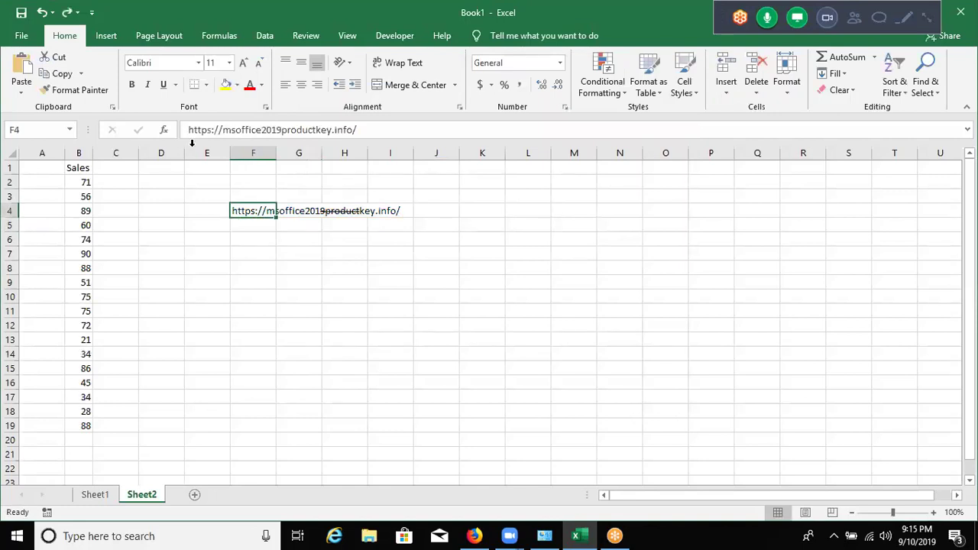
pyautogui.click(193, 131)
pyautogui.write("'")
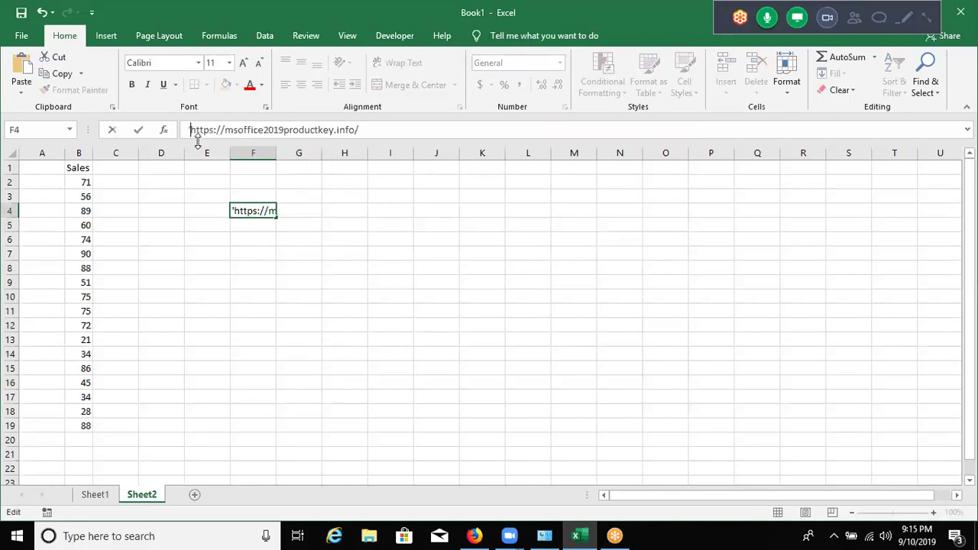
pyautogui.hotkey('ctrl', 'Return')
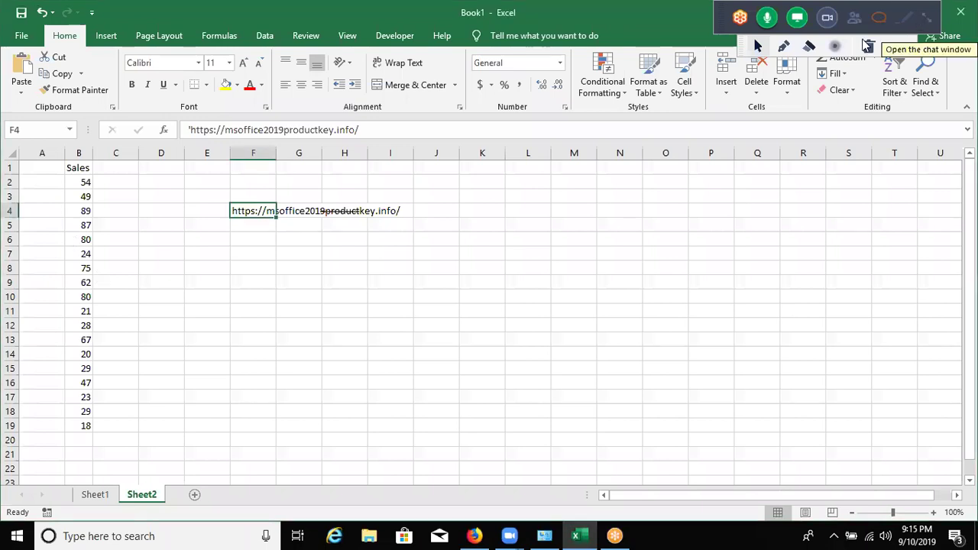
# Draw a pen X over the 89 in B4, then return to Pointer and select B8
pyautogui.click(783, 46)
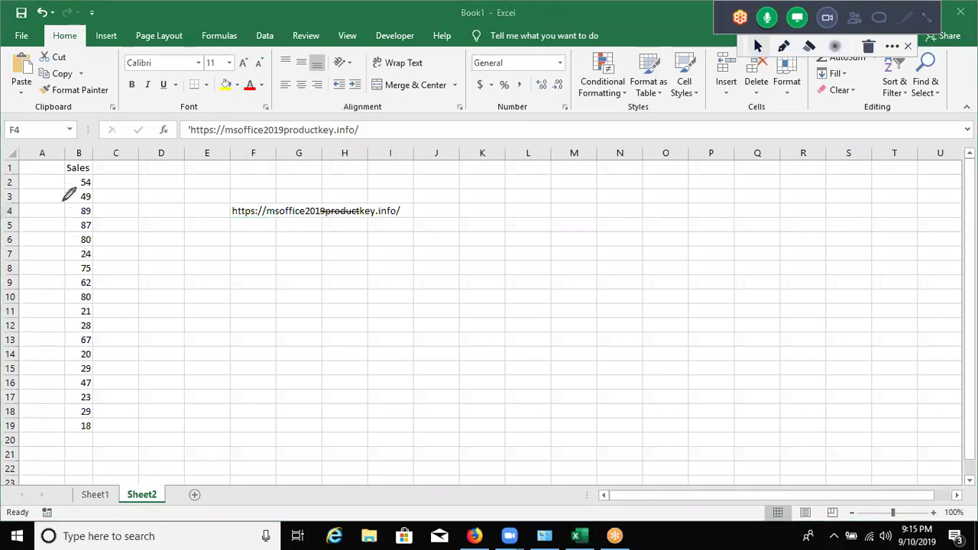
pyautogui.moveTo(89, 217)
pyautogui.mouseDown()
pyautogui.moveTo(64, 203)
pyautogui.moveTo(69, 219)
pyautogui.mouseUp()
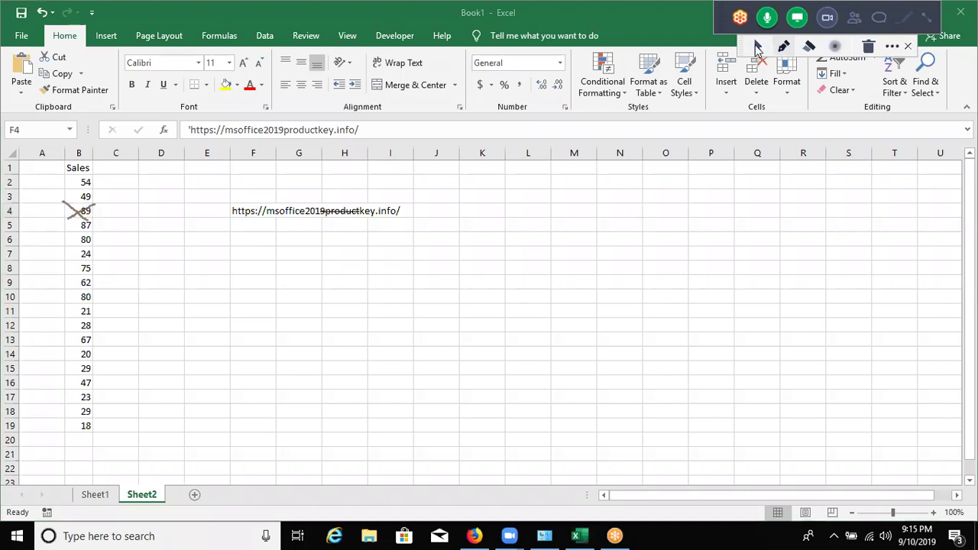
pyautogui.click(757, 46)
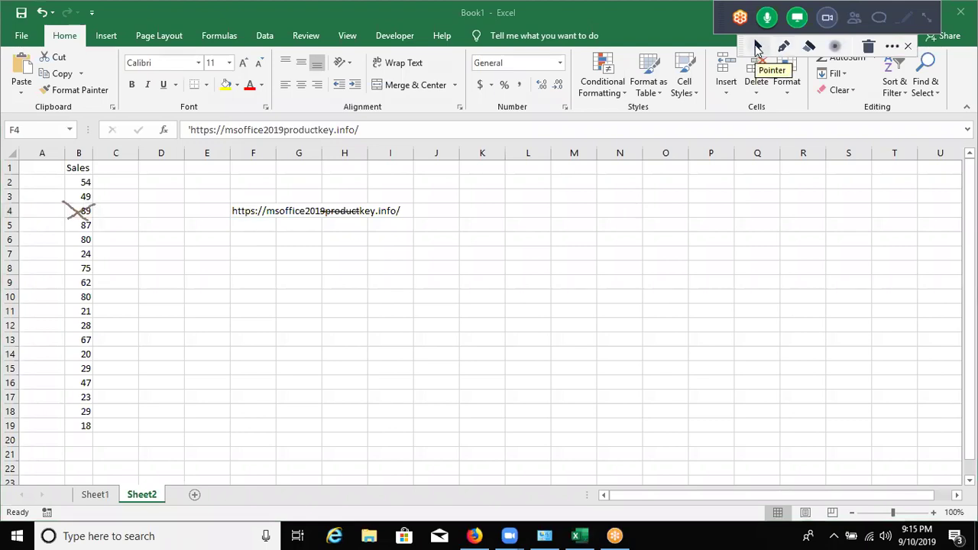
pyautogui.click(63, 263)
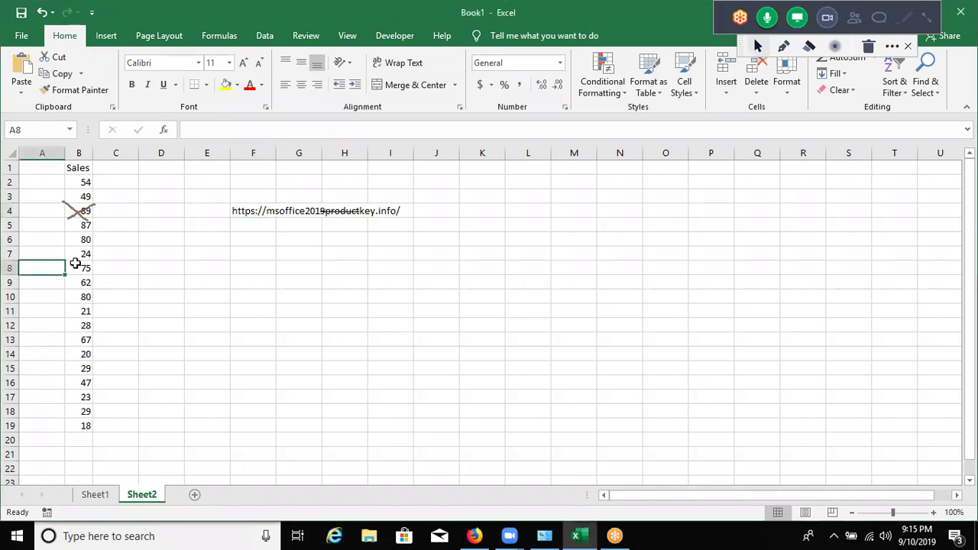
pyautogui.press('Right')
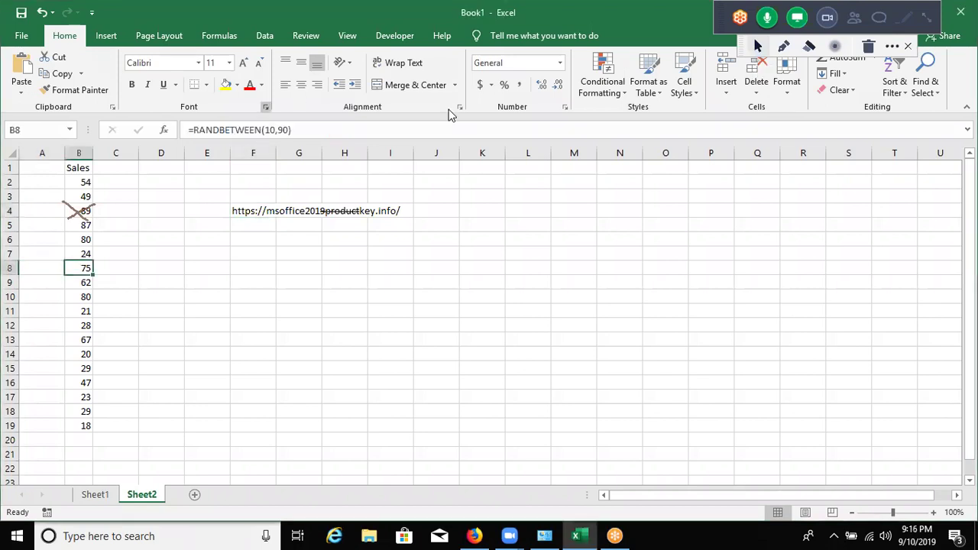
# Give B8 a thick red diagonal-cross border in Format Cells
pyautogui.rightClick(86, 272)
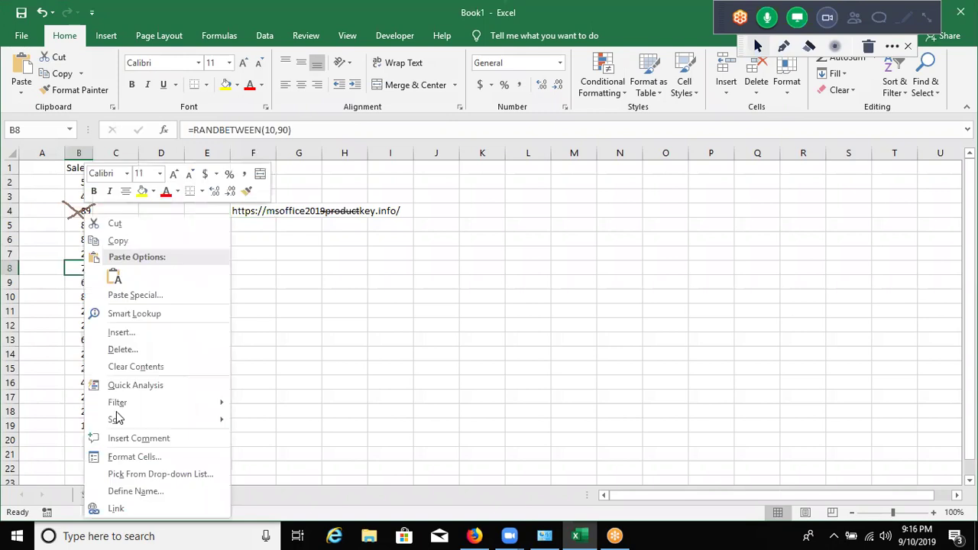
pyautogui.click(142, 456)
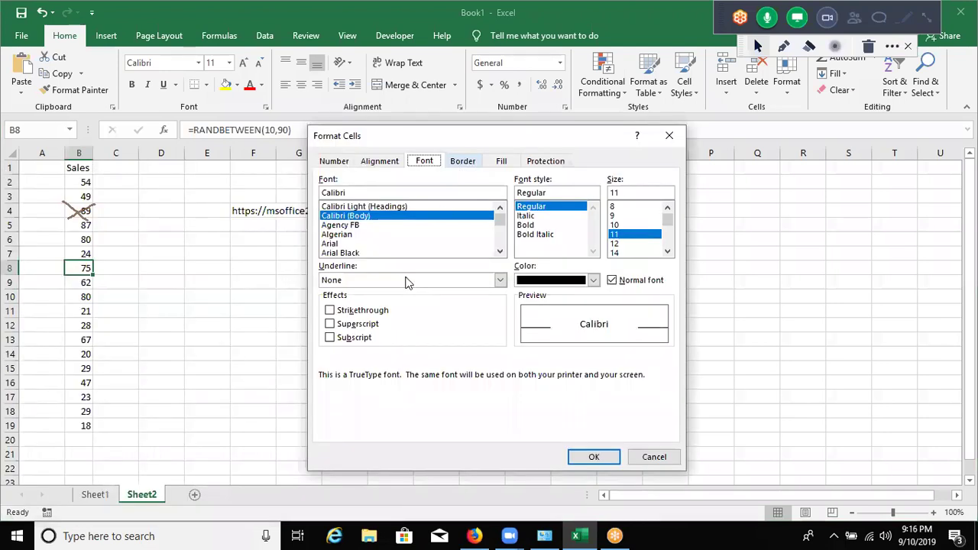
pyautogui.hotkey('ctrl', 'Tab')
pyautogui.hotkey('alt', 'Down')
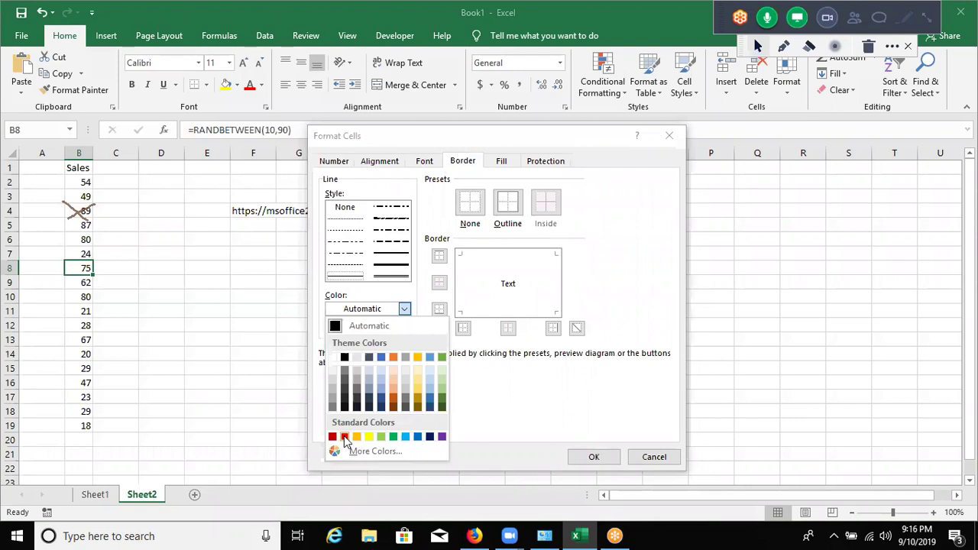
pyautogui.press('Return')
pyautogui.click(439, 328)
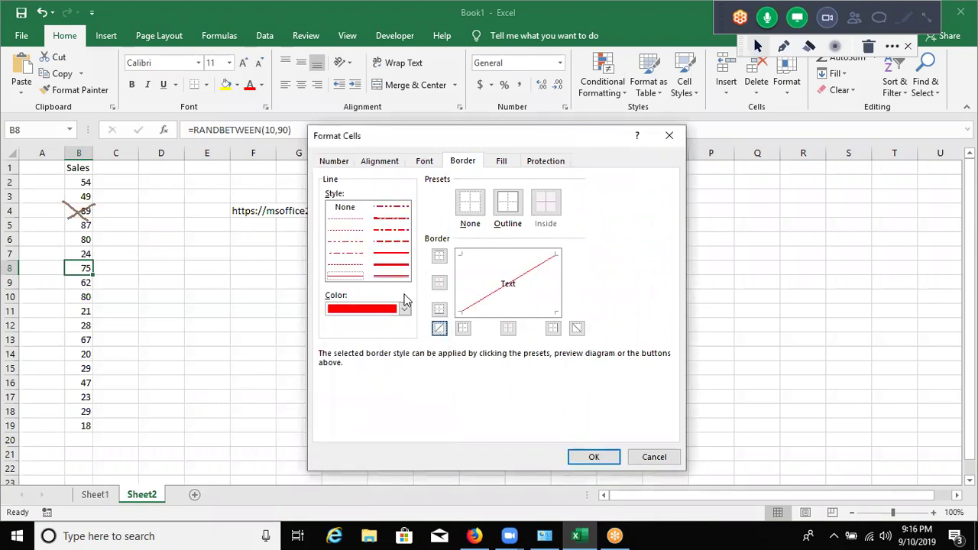
pyautogui.click(389, 253)
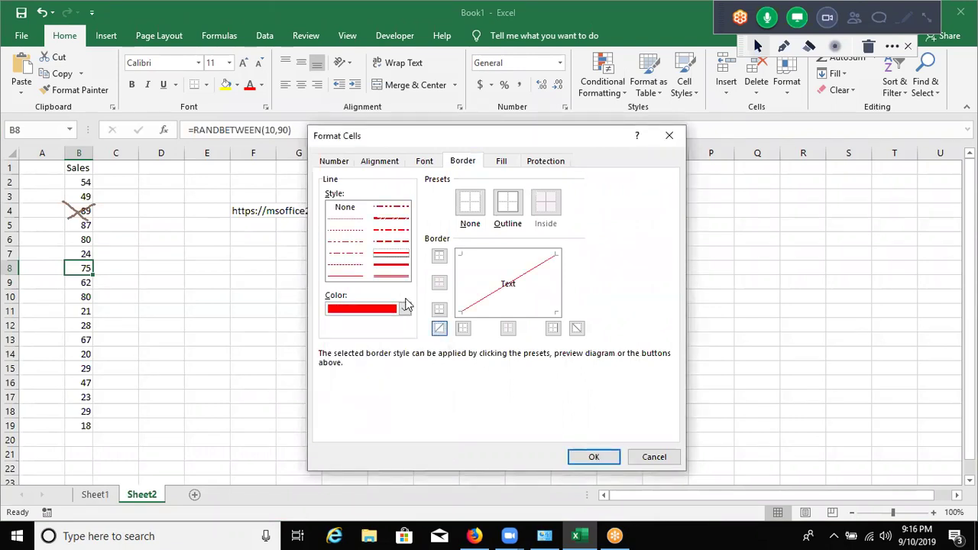
pyautogui.click(576, 330)
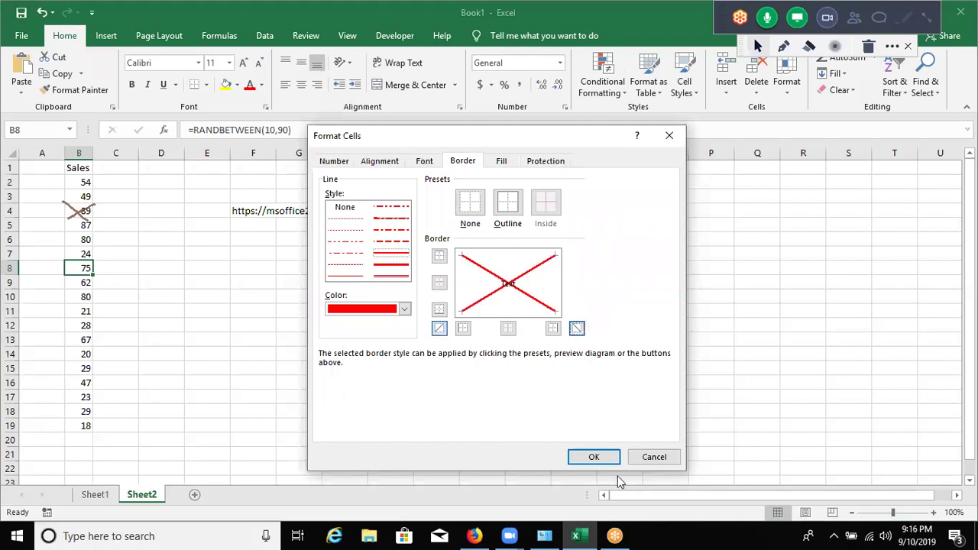
pyautogui.press('Return')
pyautogui.click(115, 442)
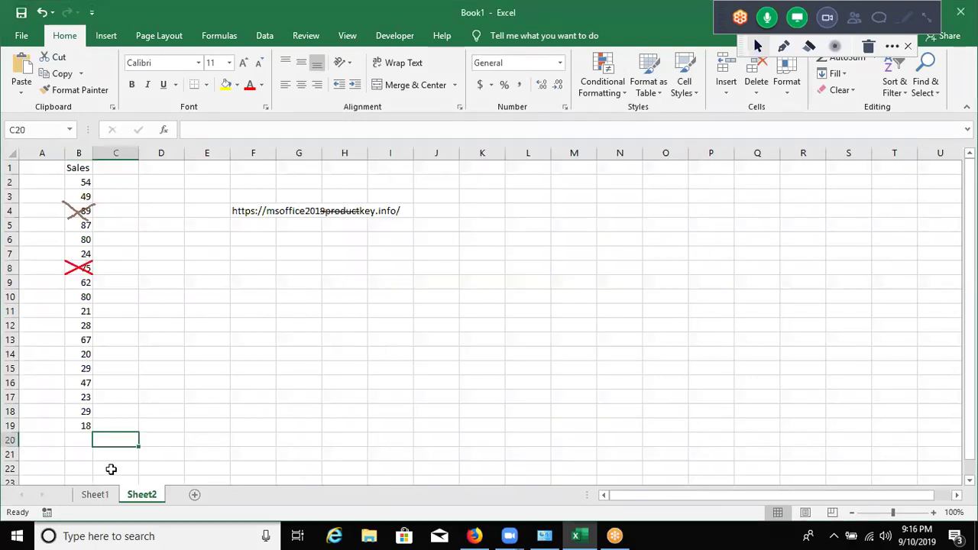
# Repeat the red cross border on B13, B17 and B2 with F4
pyautogui.click(77, 340)
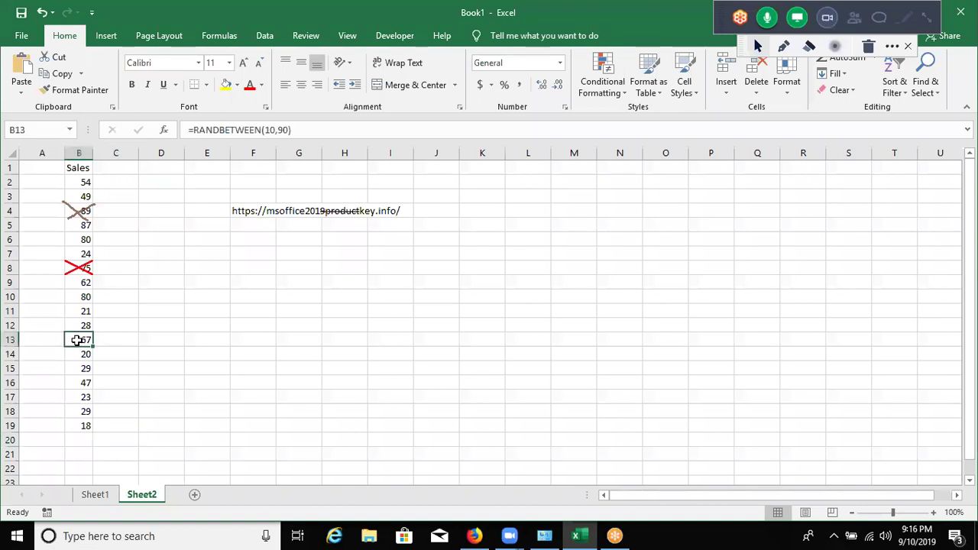
pyautogui.press('F4')
pyautogui.click(76, 397)
pyautogui.press('F4')
pyautogui.click(78, 182)
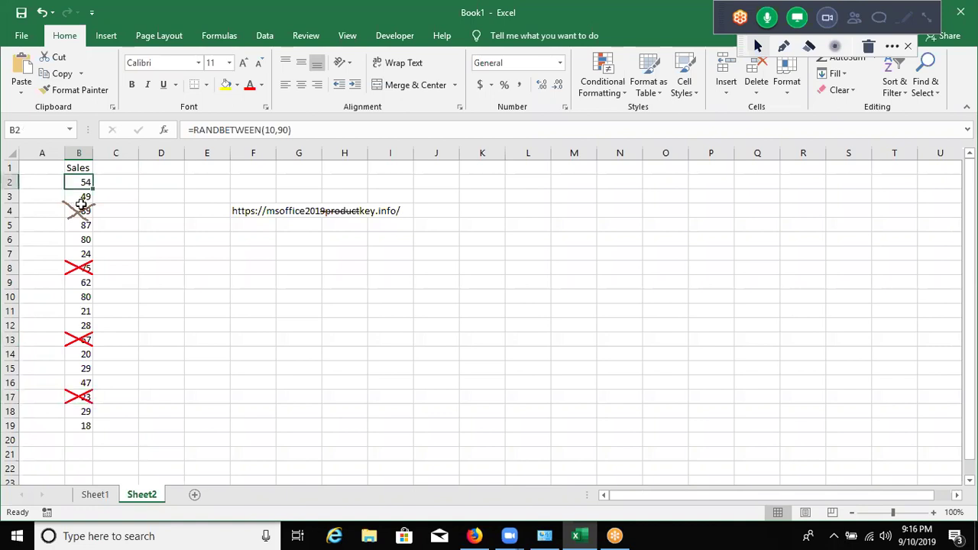
pyautogui.press('F4')
# Add a single green up-diagonal border to the 80 in B10
pyautogui.rightClick(78, 298)
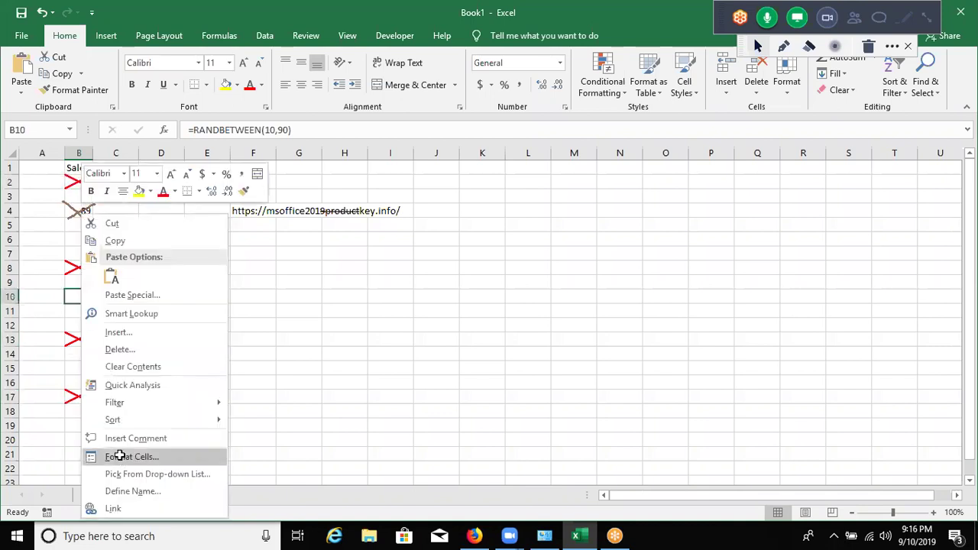
pyautogui.press('Escape')
pyautogui.hotkey('ctrl', '1')
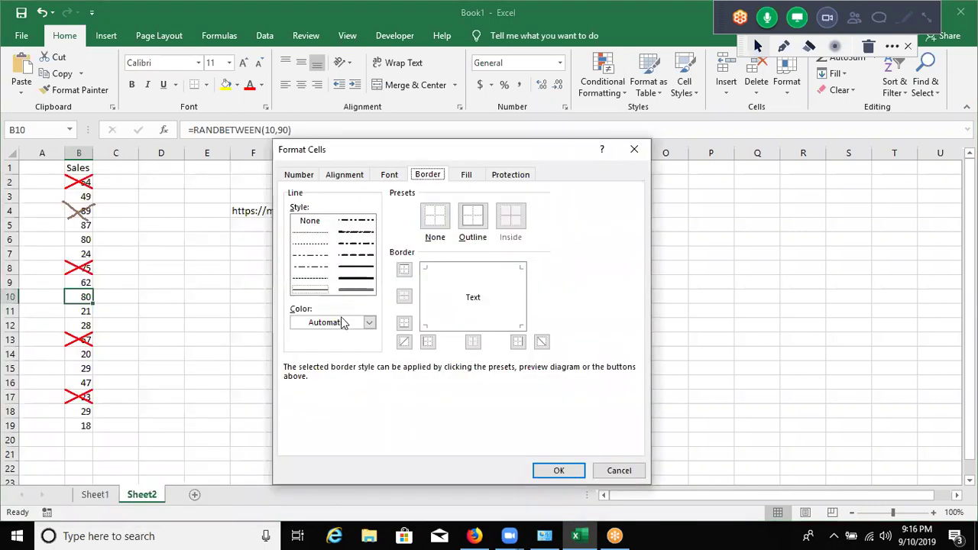
pyautogui.click(343, 323)
pyautogui.click(359, 449)
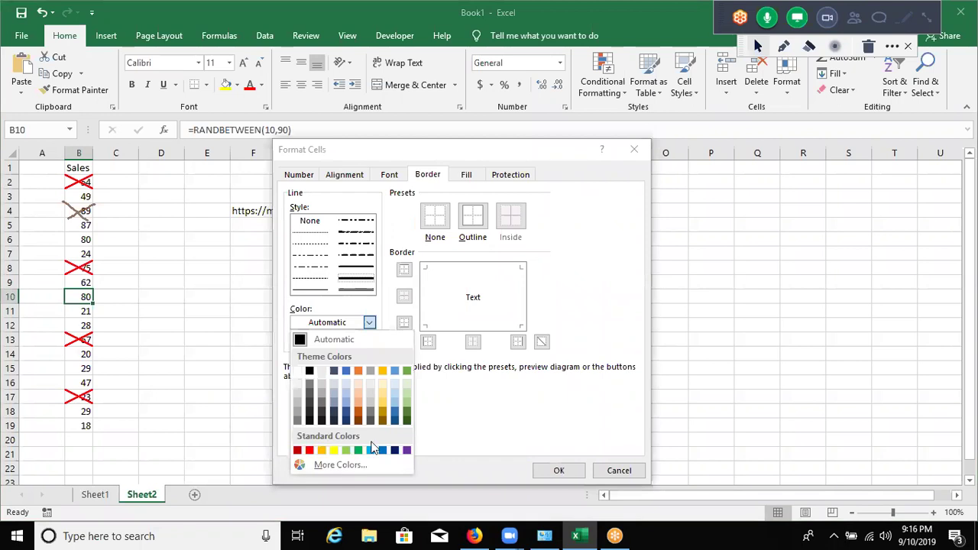
pyautogui.click(404, 342)
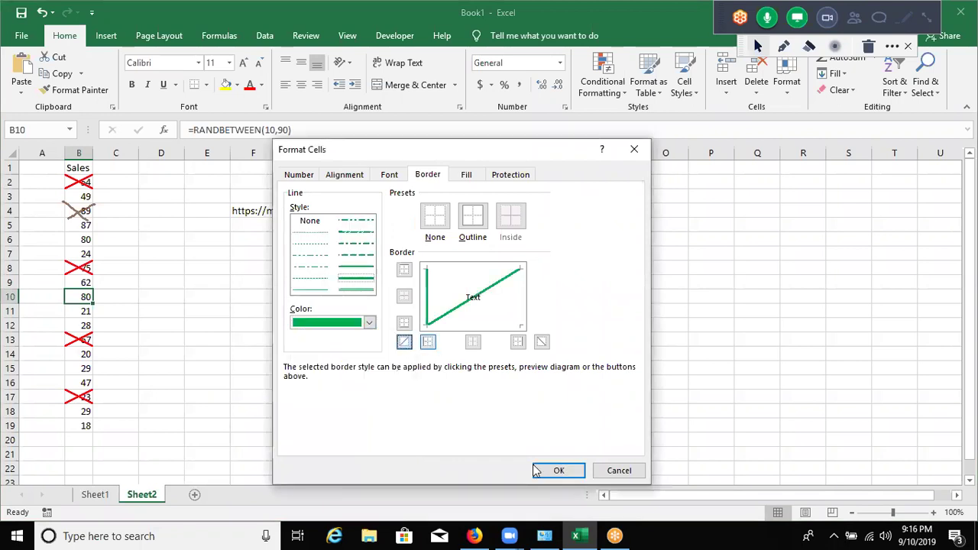
pyautogui.press('Return')
pyautogui.click(233, 429)
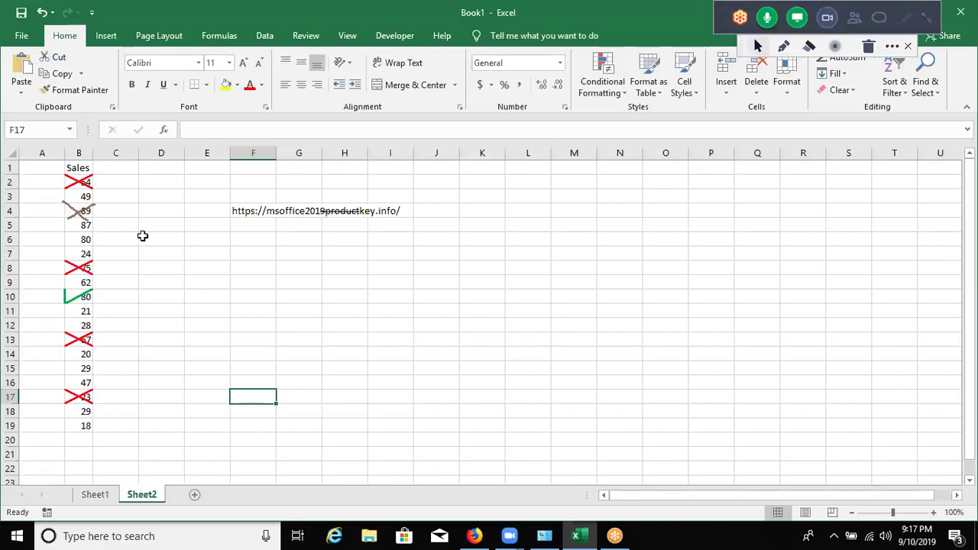
# Enter the letter P in C2
pyautogui.click(119, 187)
pyautogui.write('P')
pyautogui.press('Return')
# Set C2's font to Wingdings 2 so the P shows as a check mark
pyautogui.click(113, 178)
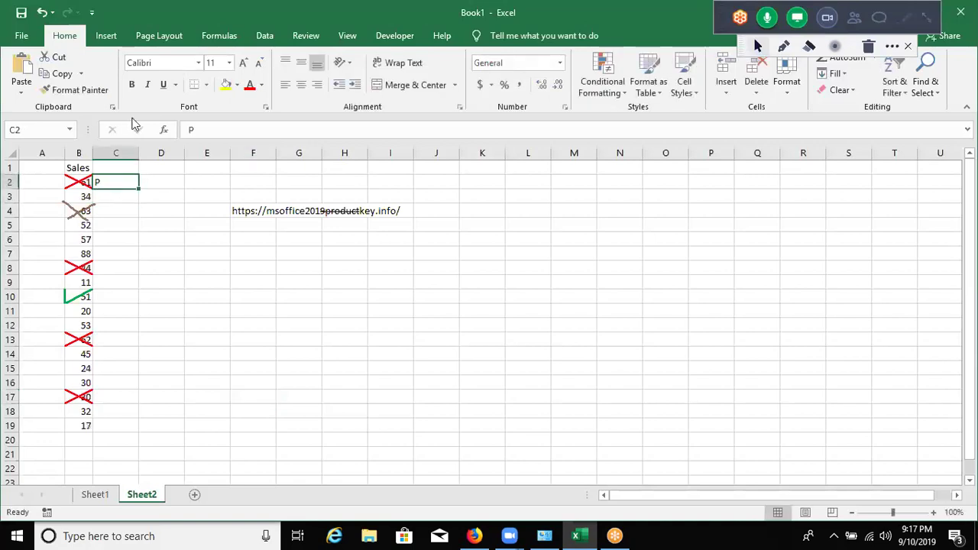
pyautogui.click(197, 62)
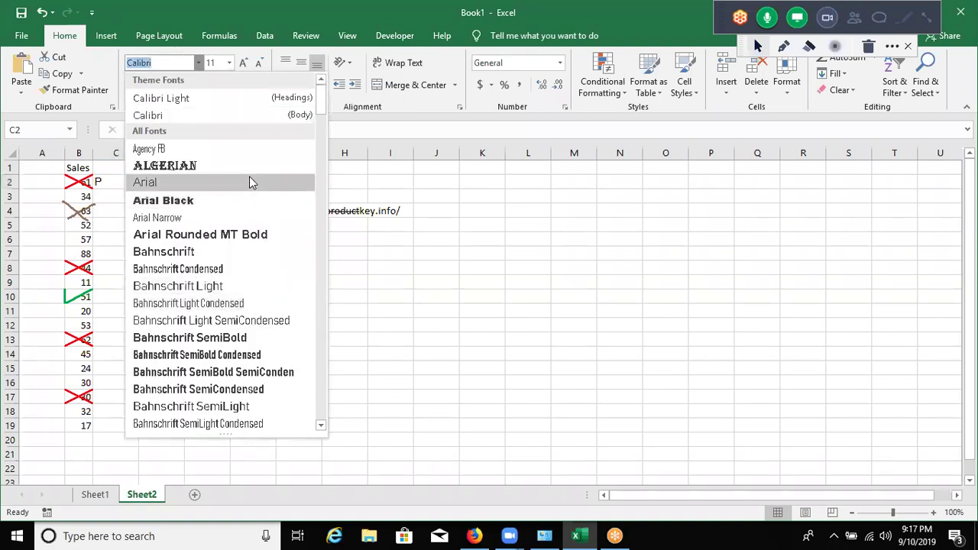
pyautogui.scroll(-3, 247, 244)
pyautogui.scroll(-7, 247, 314)
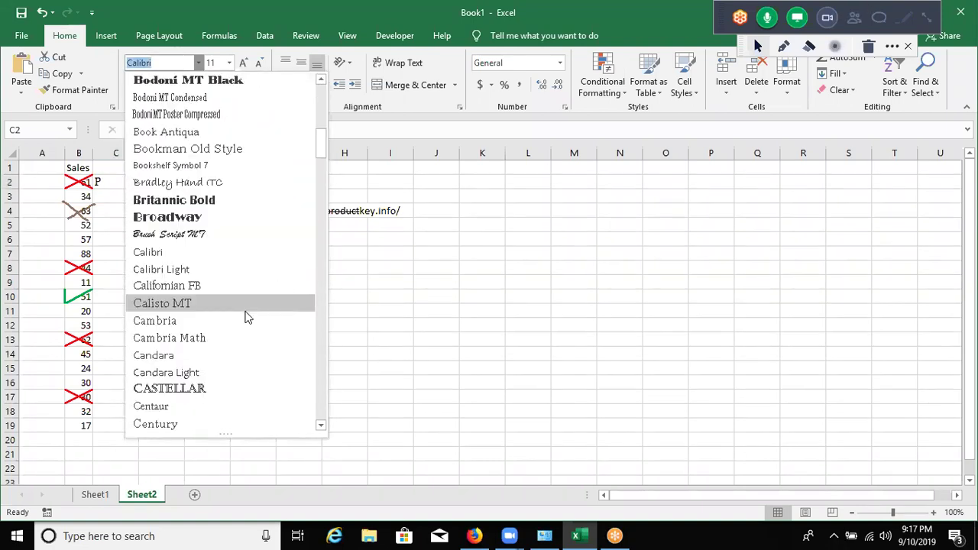
pyautogui.scroll(-4, 247, 317)
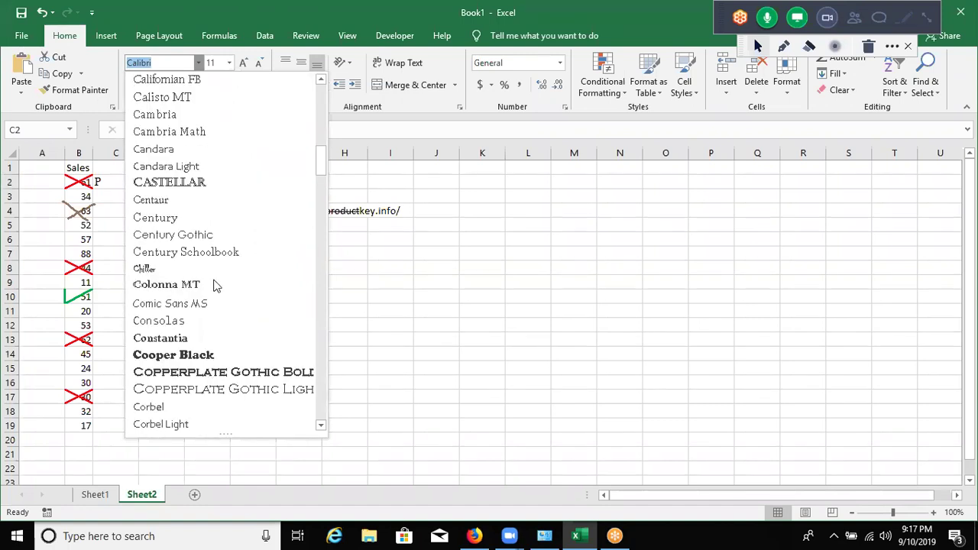
pyautogui.scroll(-2, 216, 262)
pyautogui.scroll(4, 211, 196)
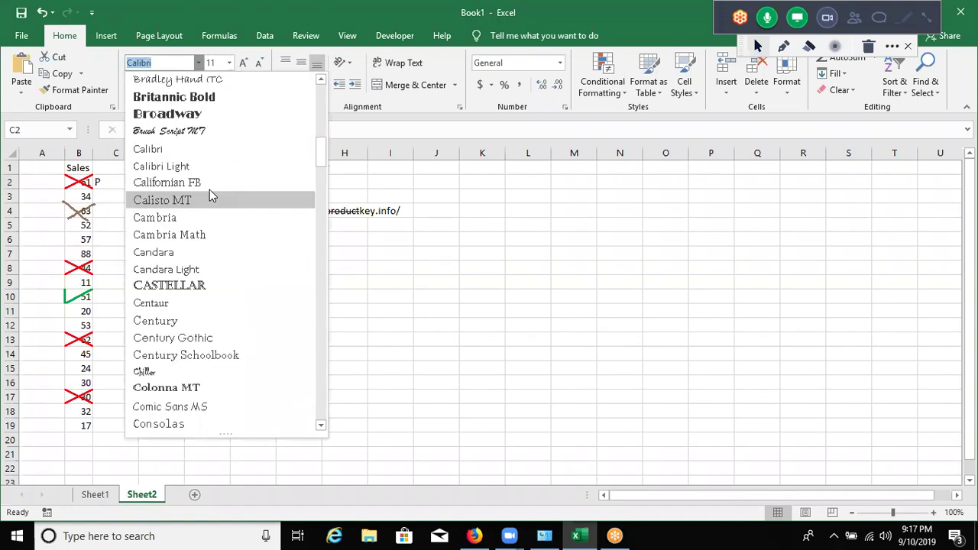
pyautogui.scroll(2, 211, 212)
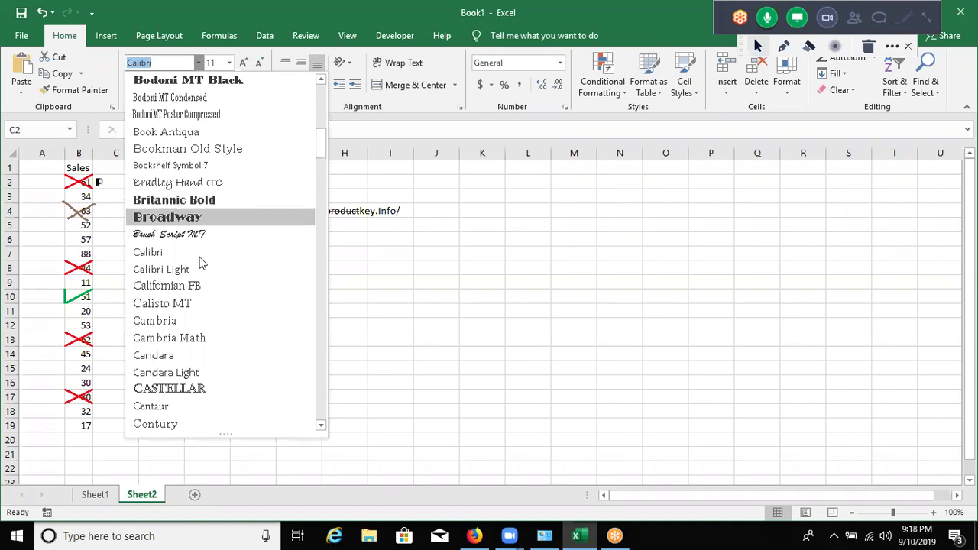
pyautogui.scroll(-10, 201, 275)
pyautogui.scroll(-15, 201, 275)
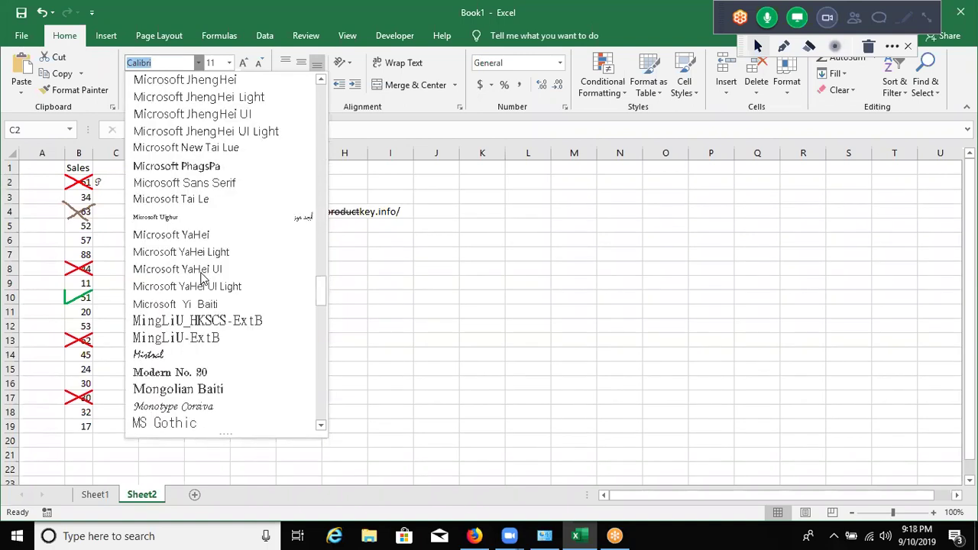
pyautogui.scroll(-8, 202, 279)
pyautogui.scroll(-15, 219, 304)
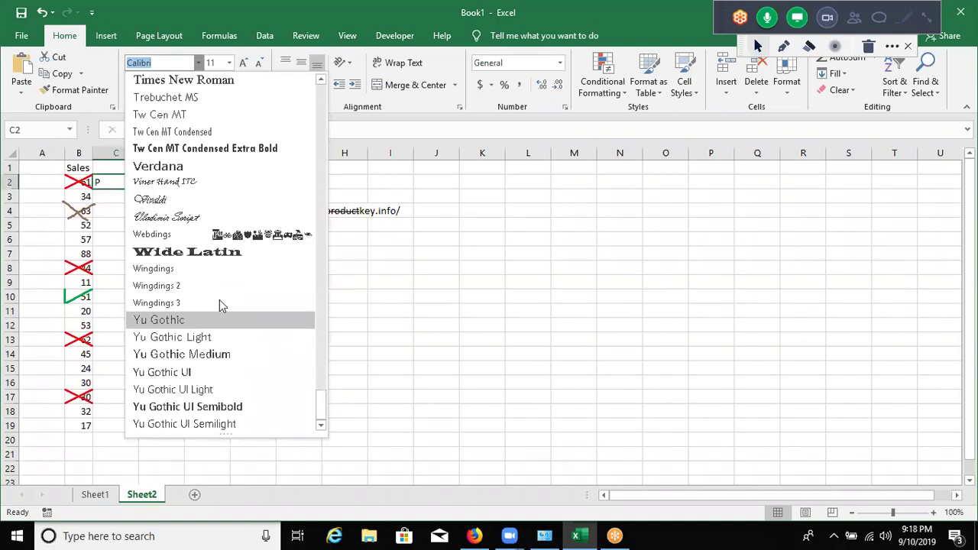
pyautogui.click(157, 286)
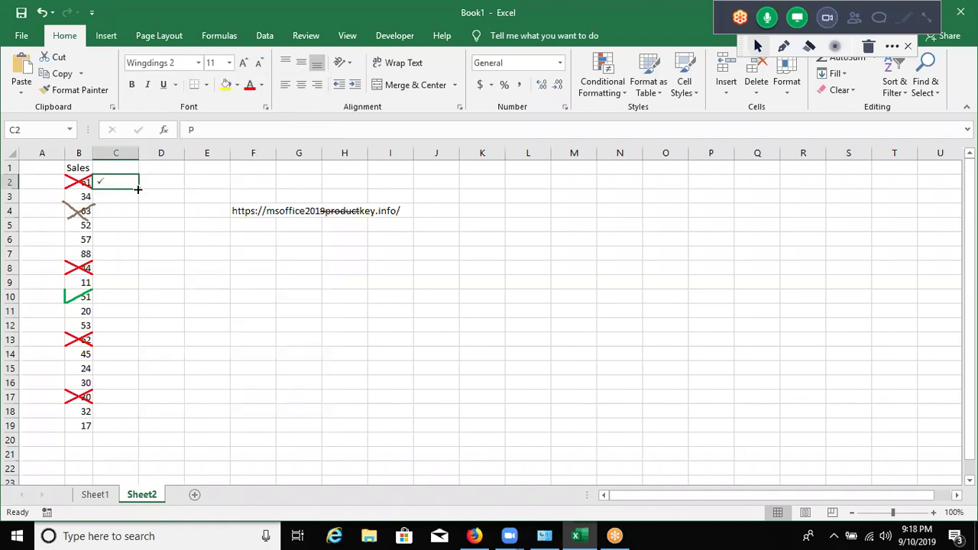
# Fill C2's check mark down to C19, then enter O in C6 and C10 as crosses
pyautogui.moveTo(139, 188); pyautogui.dragTo(137, 417)
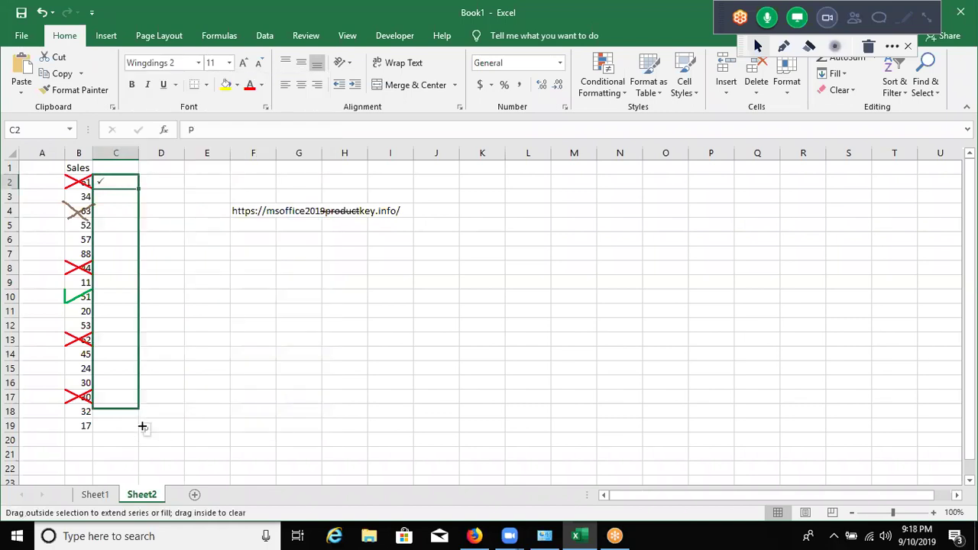
pyautogui.click(119, 283)
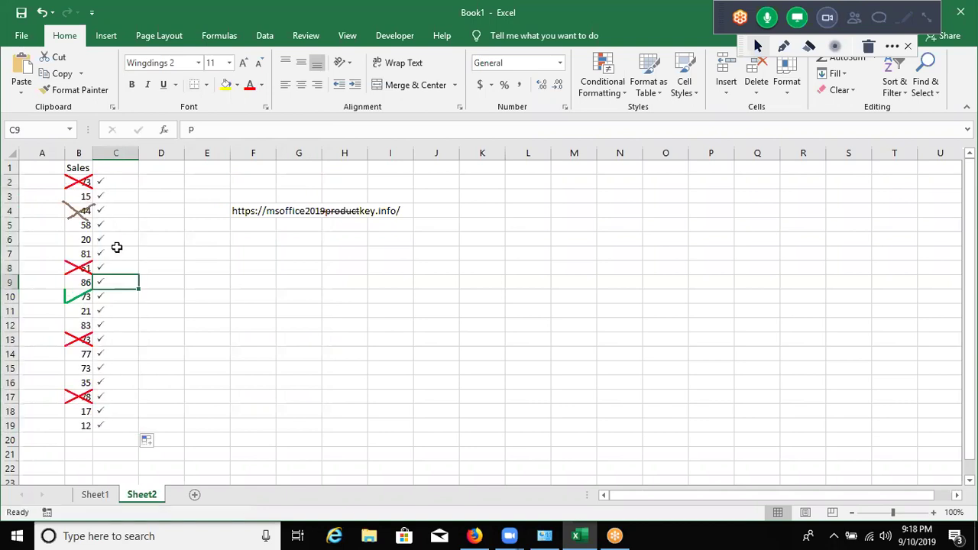
pyautogui.click(114, 243)
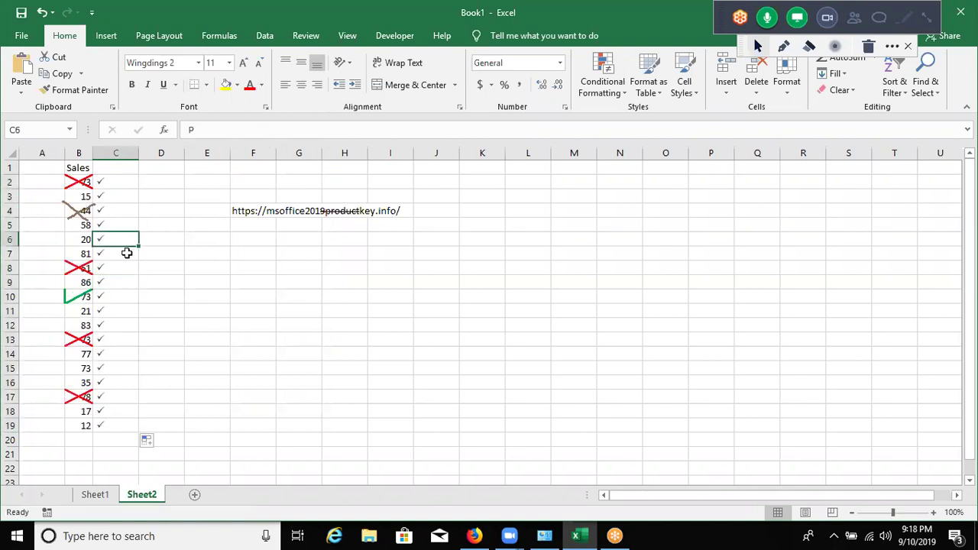
pyautogui.write('O')
pyautogui.press('Return')
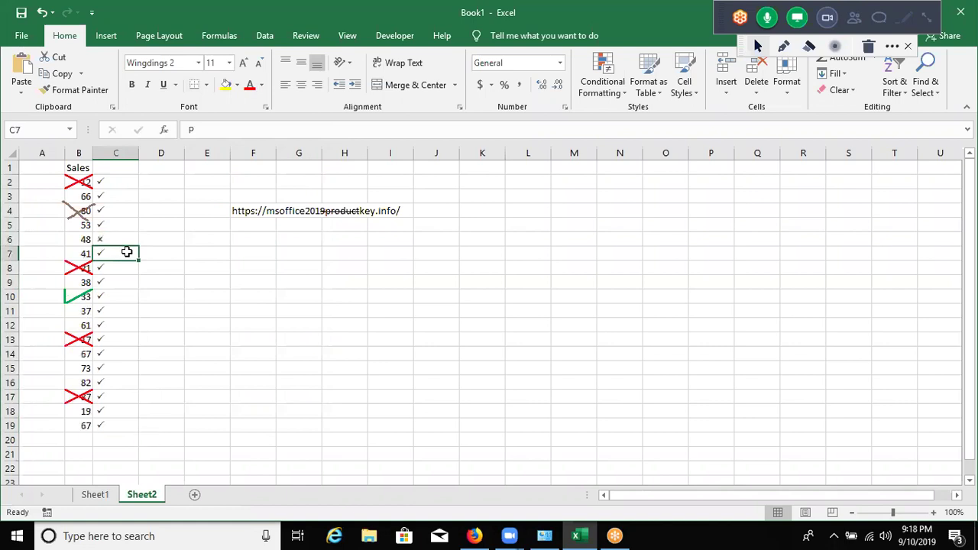
pyautogui.press('Down')
pyautogui.press('Down')
pyautogui.press('Down')
pyautogui.write('O')
pyautogui.press('Return')
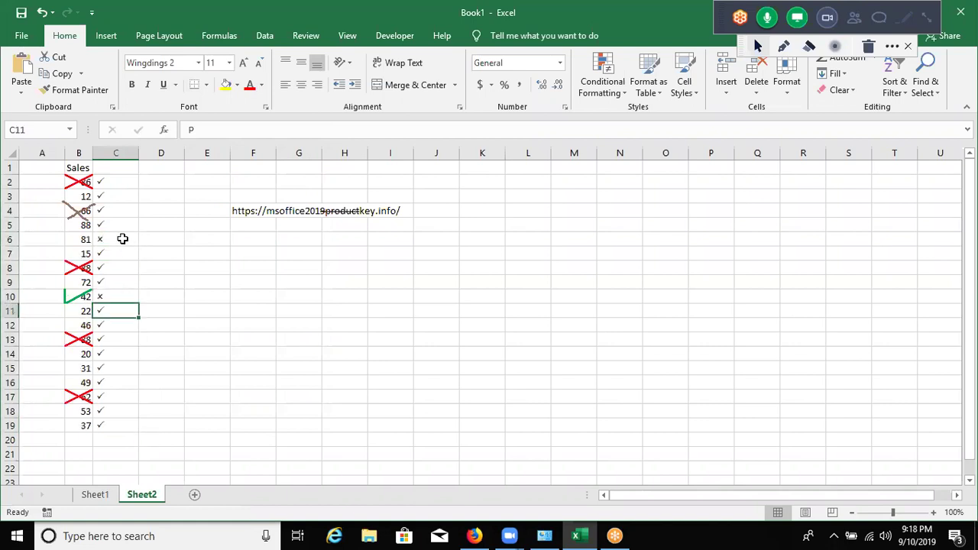
pyautogui.press('Up')
pyautogui.press('Up')
pyautogui.press('Up')
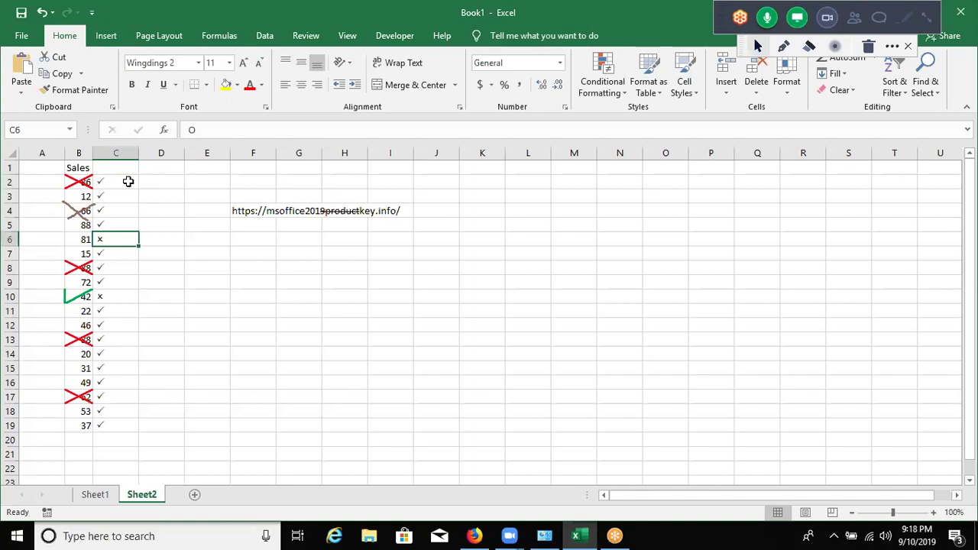
pyautogui.click(130, 181)
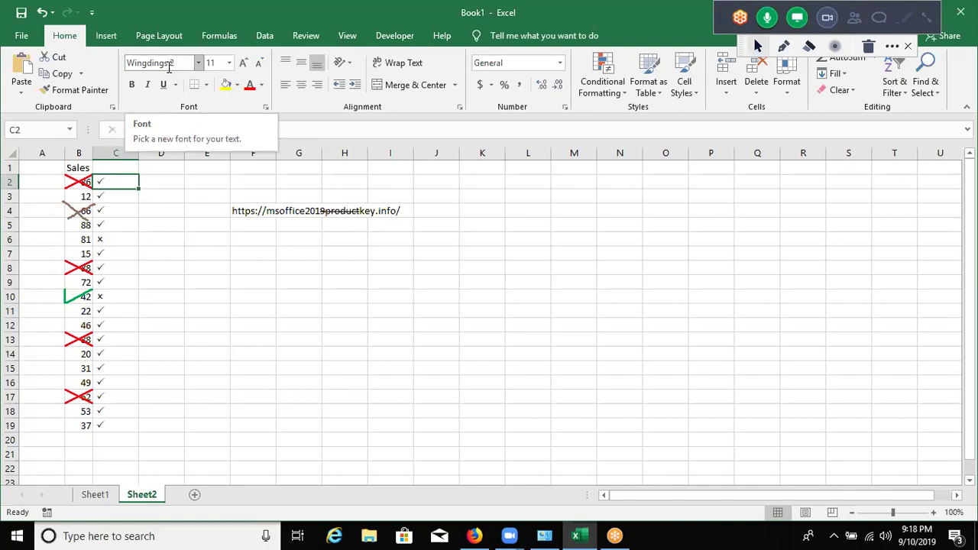
pyautogui.hotkey('ctrl', 'shift', 'Down')
pyautogui.hotkey('ctrl', 'shift', 'Up')
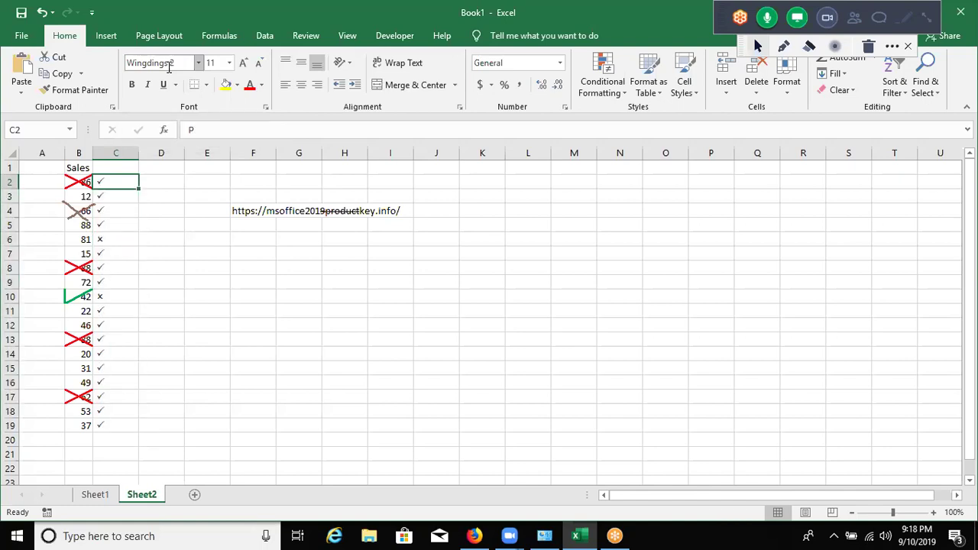
pyautogui.press('Down')
pyautogui.press('Down')
pyautogui.press('Down')
pyautogui.press('Down')
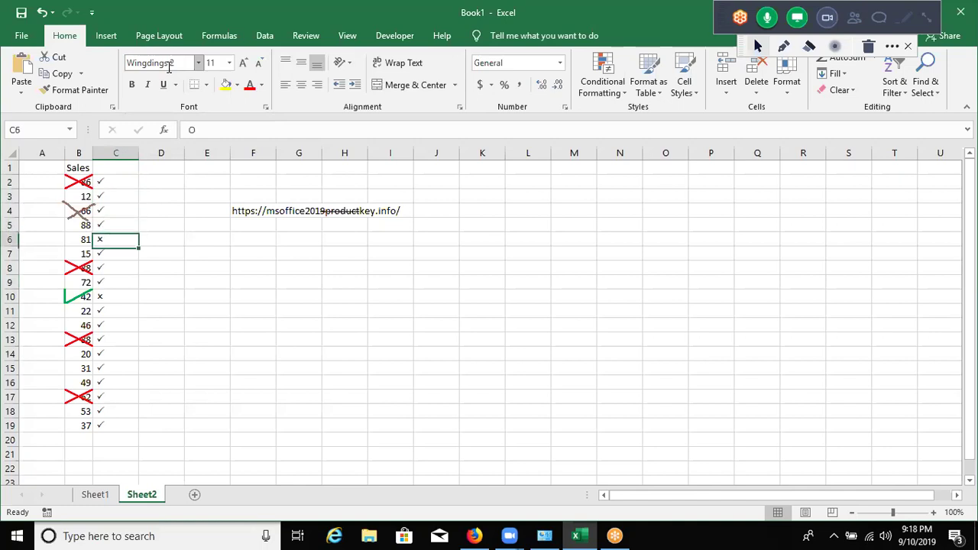
pyautogui.press('Up')
pyautogui.press('F2')
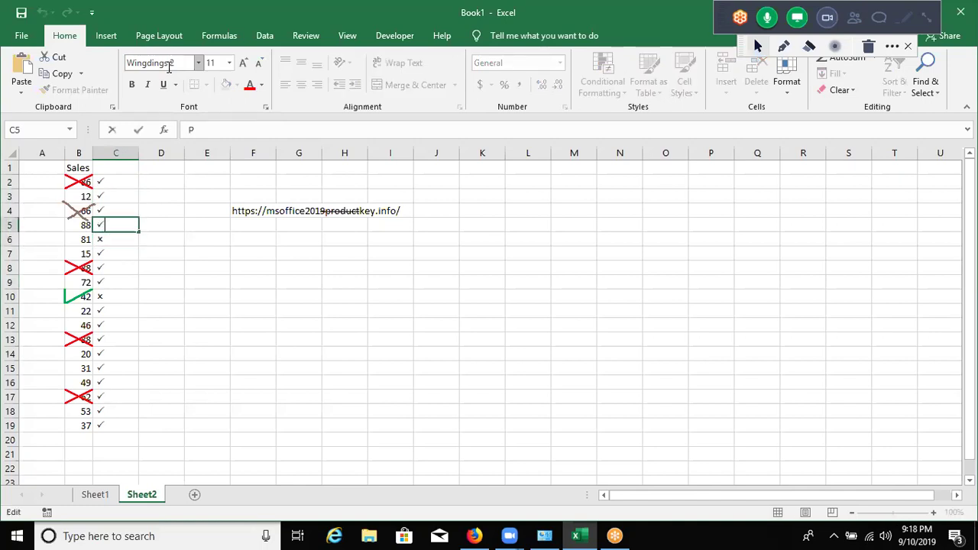
pyautogui.press('Escape')
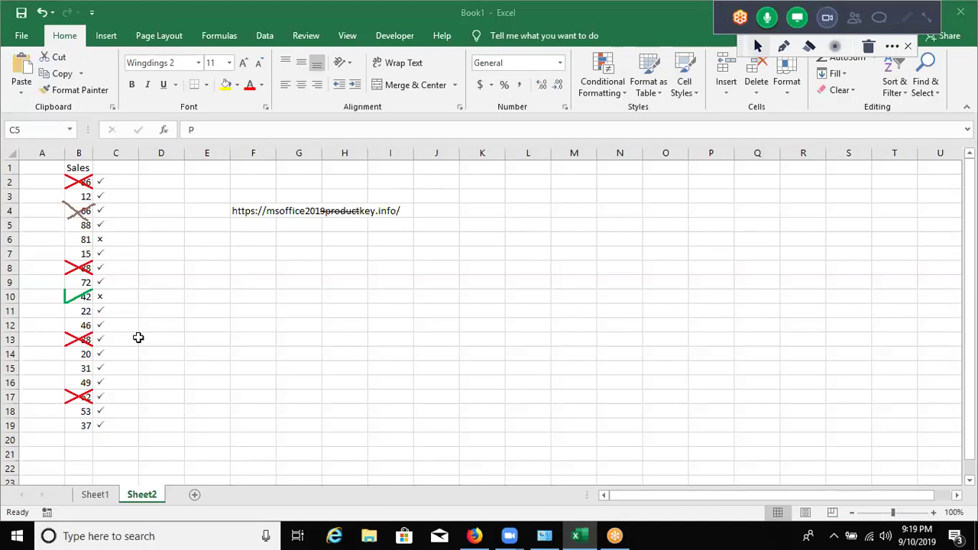
pyautogui.click(110, 264)
pyautogui.click(128, 198)
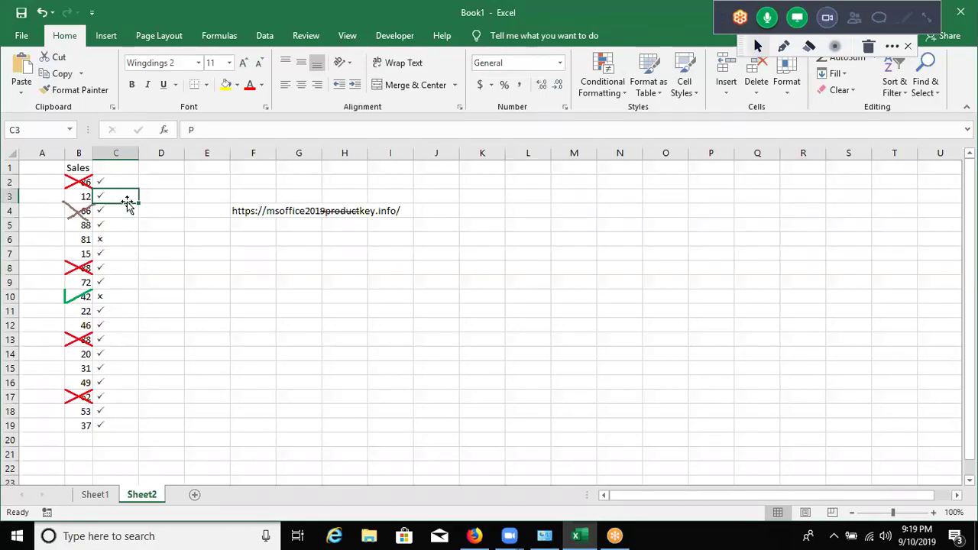
pyautogui.click(170, 65)
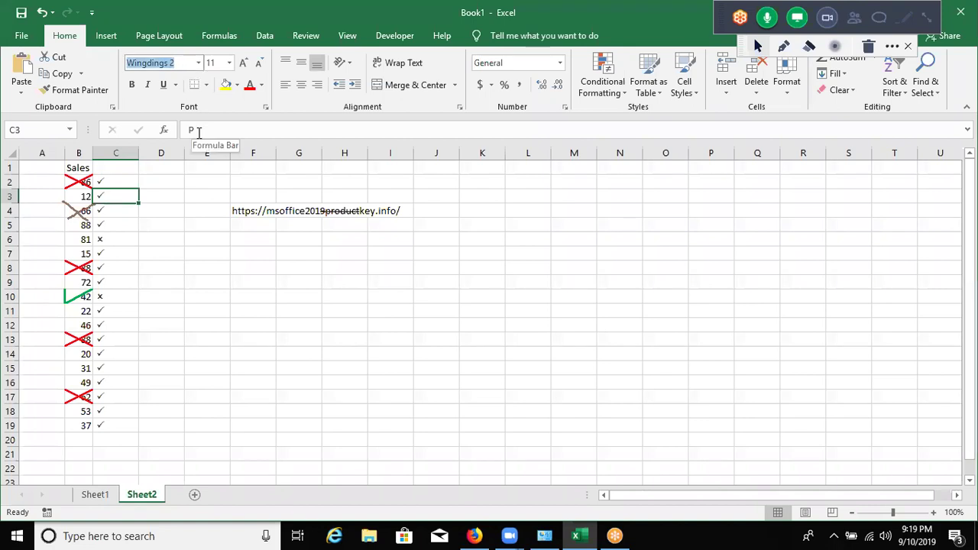
pyautogui.press('Escape')
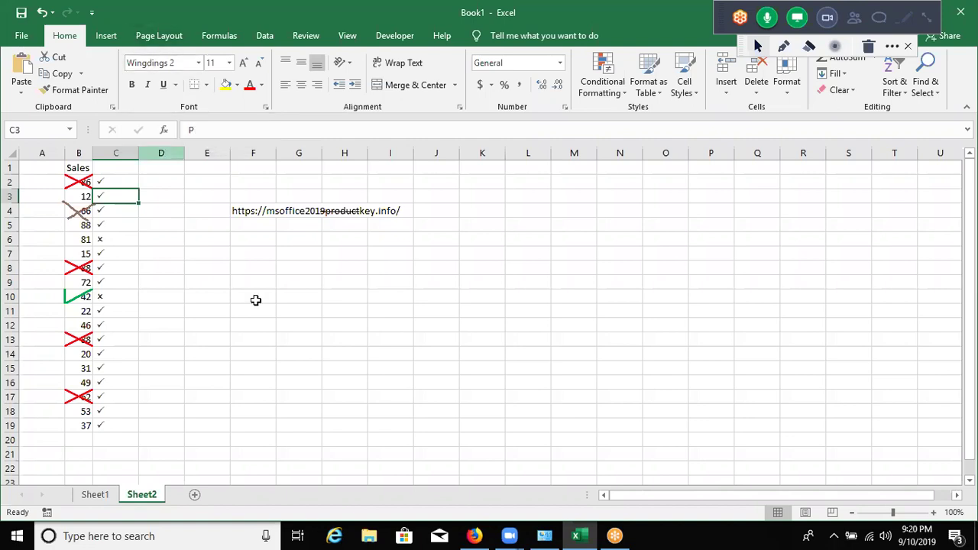
pyautogui.click(856, 17)
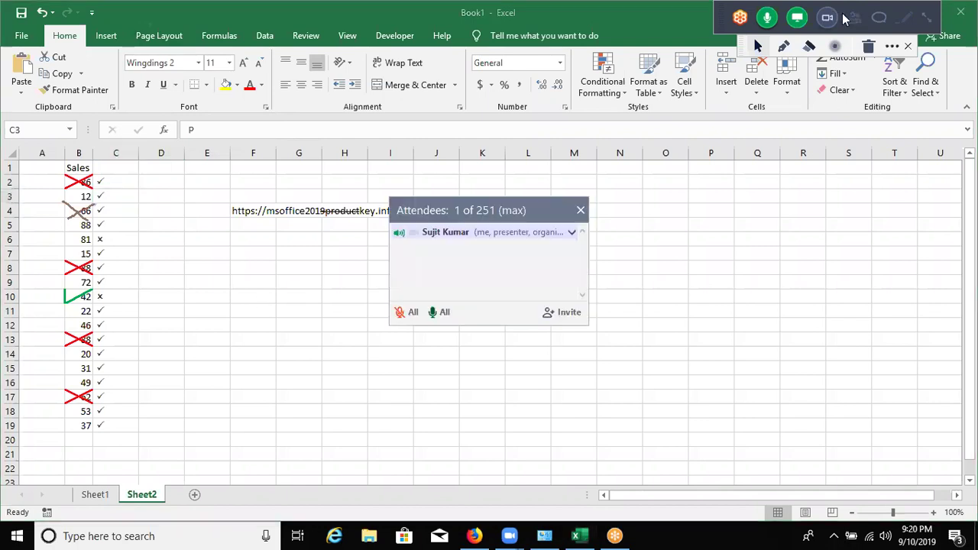
pyautogui.click(579, 211)
pyautogui.click(197, 252)
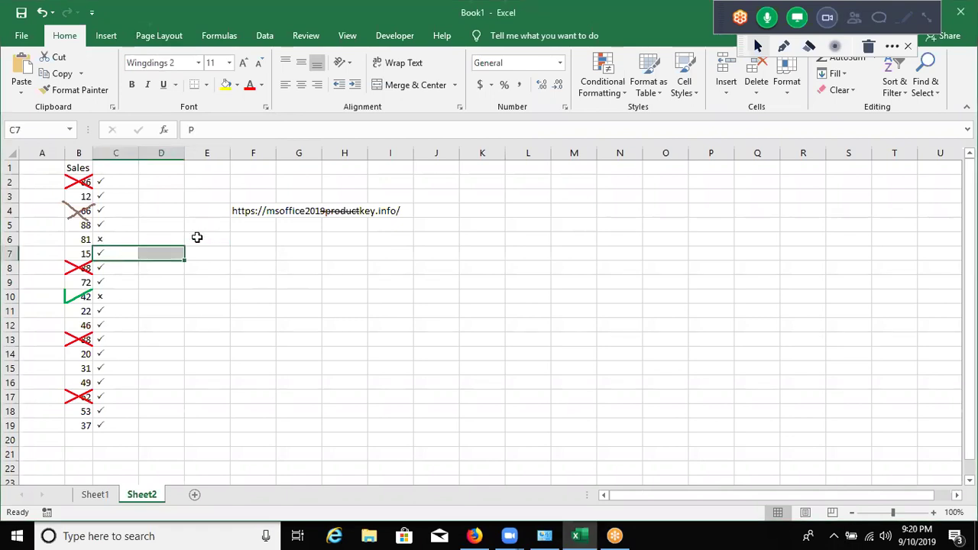
pyautogui.moveTo(209, 249); pyautogui.dragTo(229, 255)
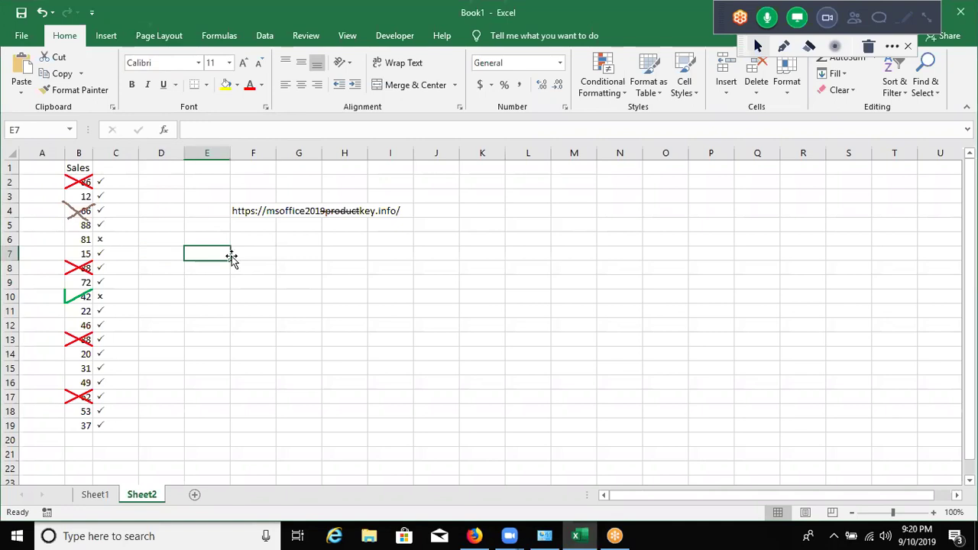
# Enter J in E7 and rotate its text to about -45 degrees
pyautogui.write('J')
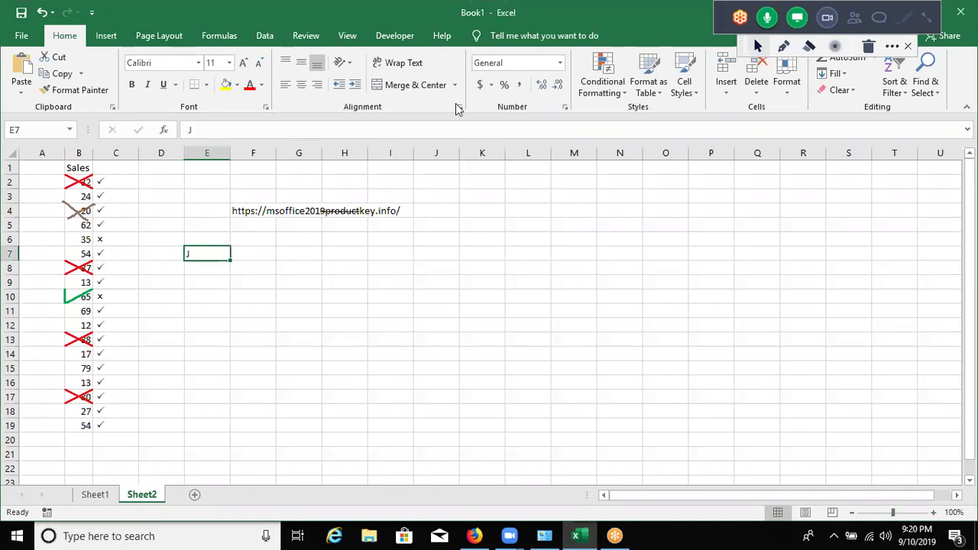
pyautogui.click(457, 108)
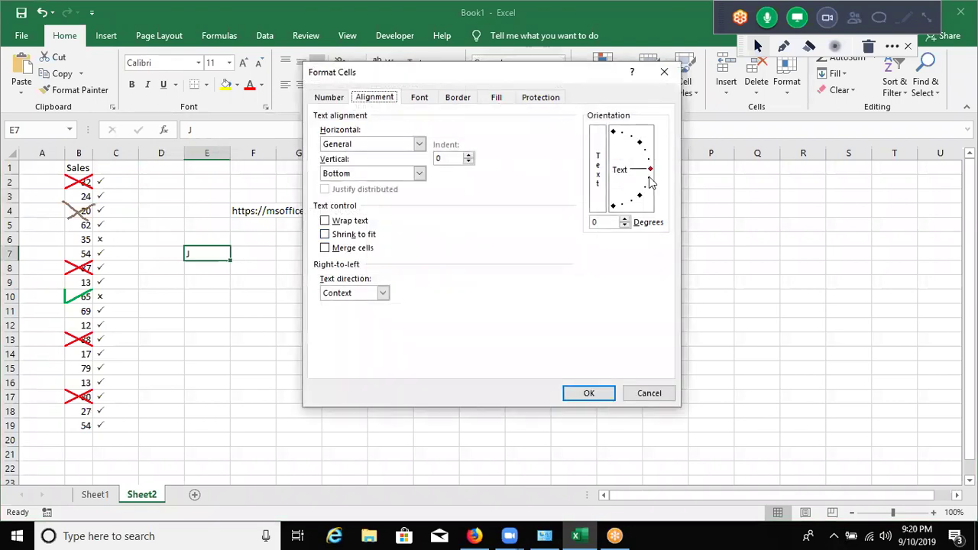
pyautogui.moveTo(648, 170); pyautogui.dragTo(655, 214)
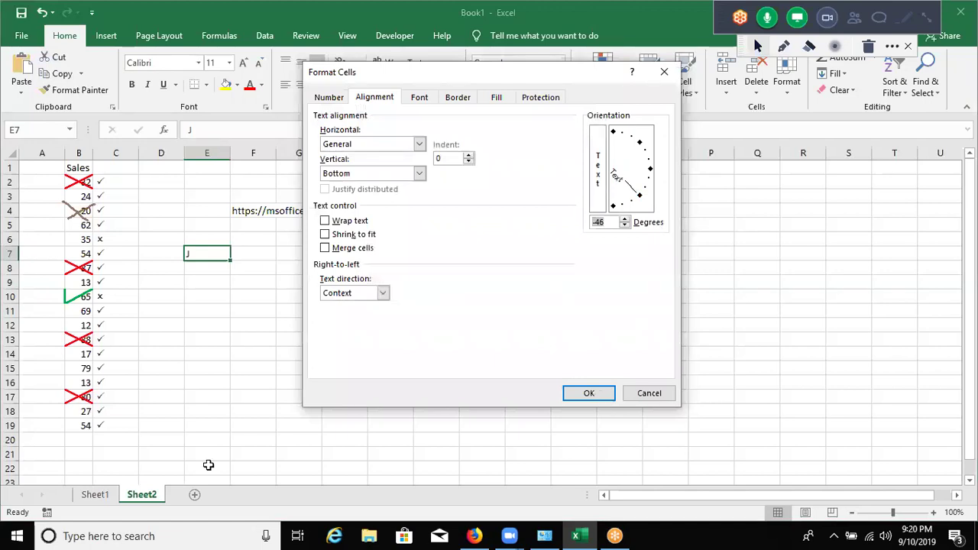
pyautogui.press('Return')
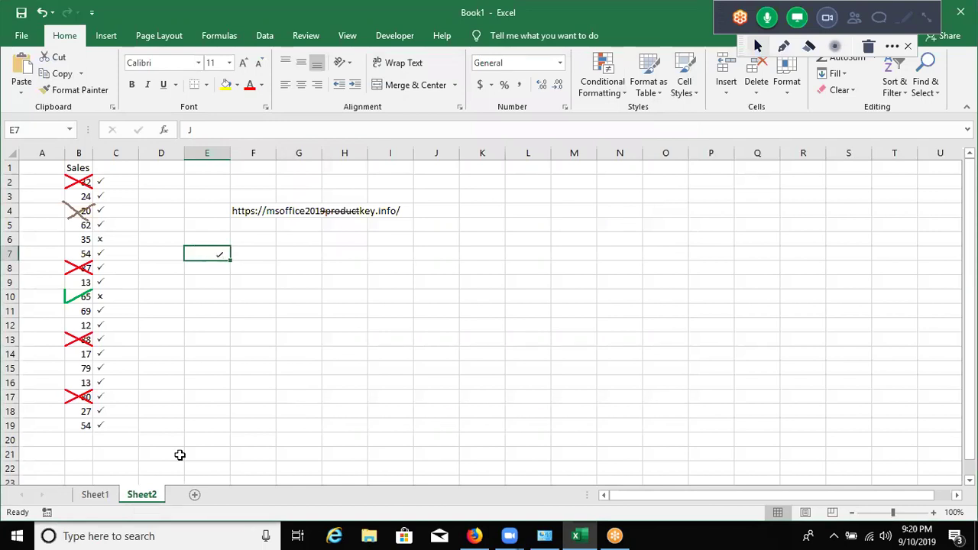
# Switch to Sheet1 and delete all of its contents
pyautogui.click(94, 494)
pyautogui.click(12, 153)
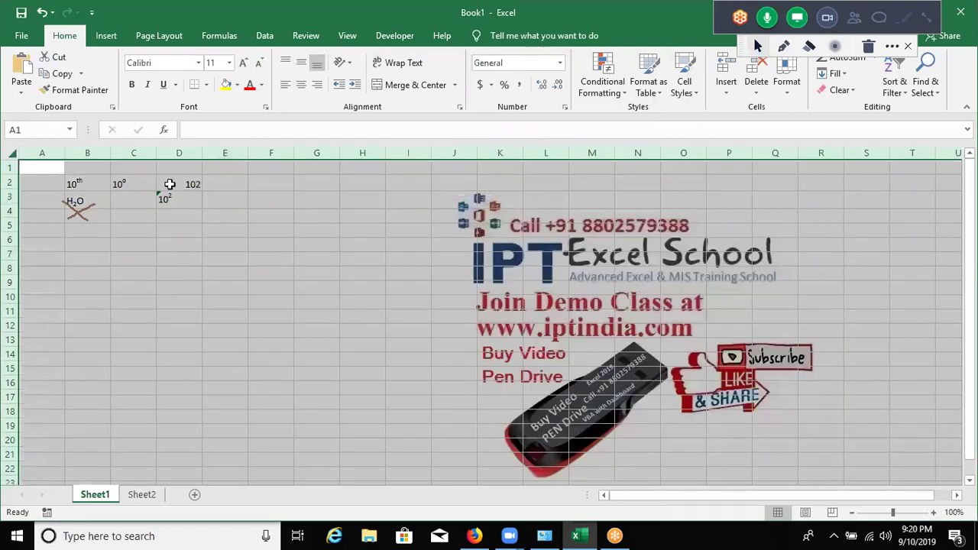
pyautogui.press('Delete')
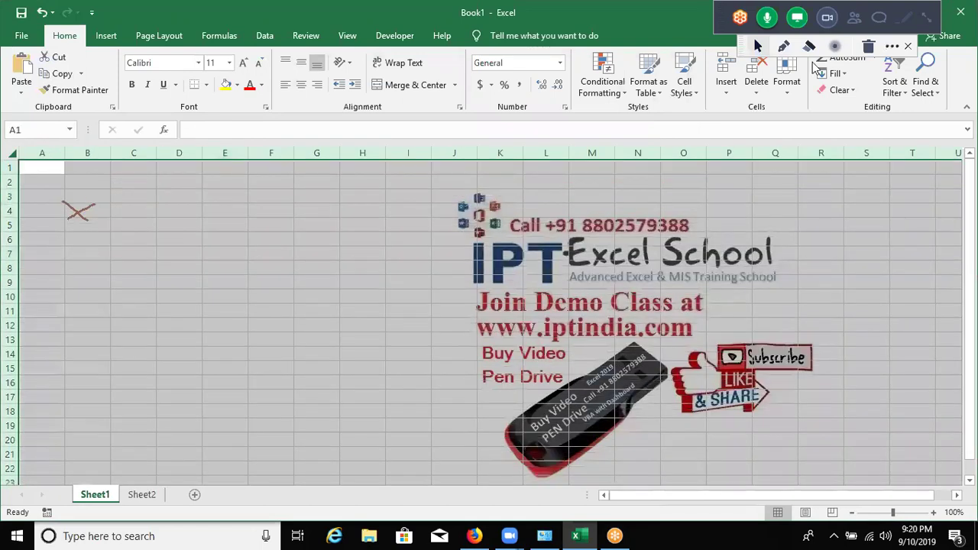
# Enter the headers E.Code in A4, Name in B4 and the first date 9/1 in C4
pyautogui.click(42, 219)
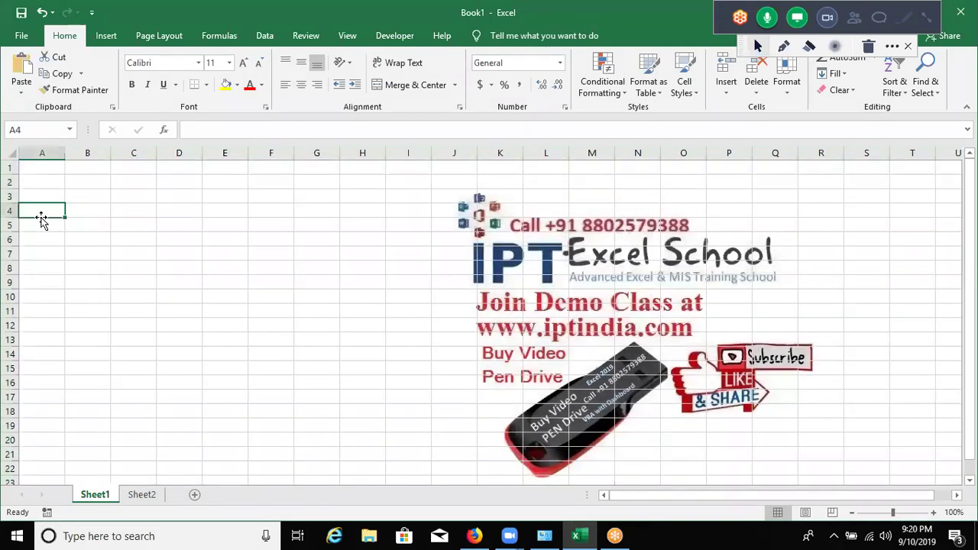
pyautogui.write('E.')
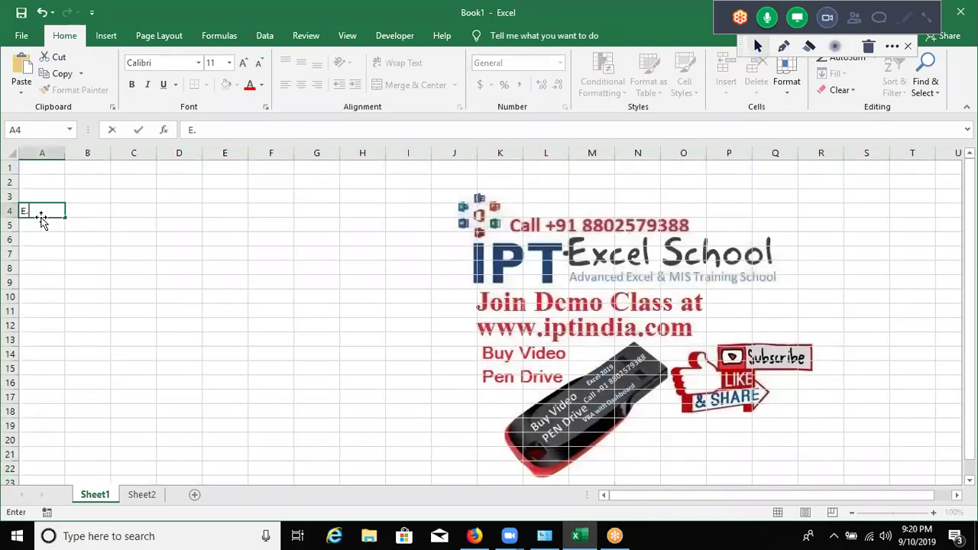
pyautogui.write('Code')
pyautogui.press('Tab')
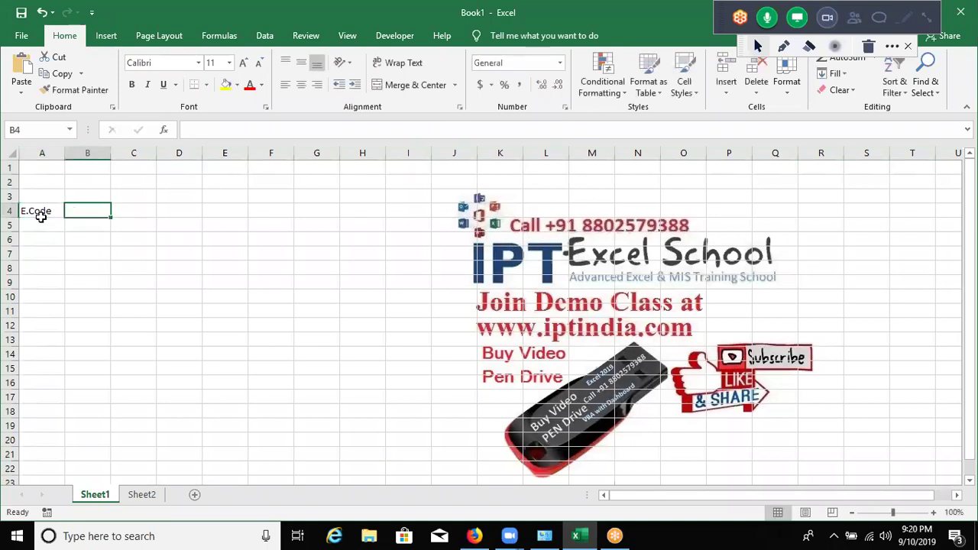
pyautogui.write('Name')
pyautogui.press('Tab')
pyautogui.write('P')
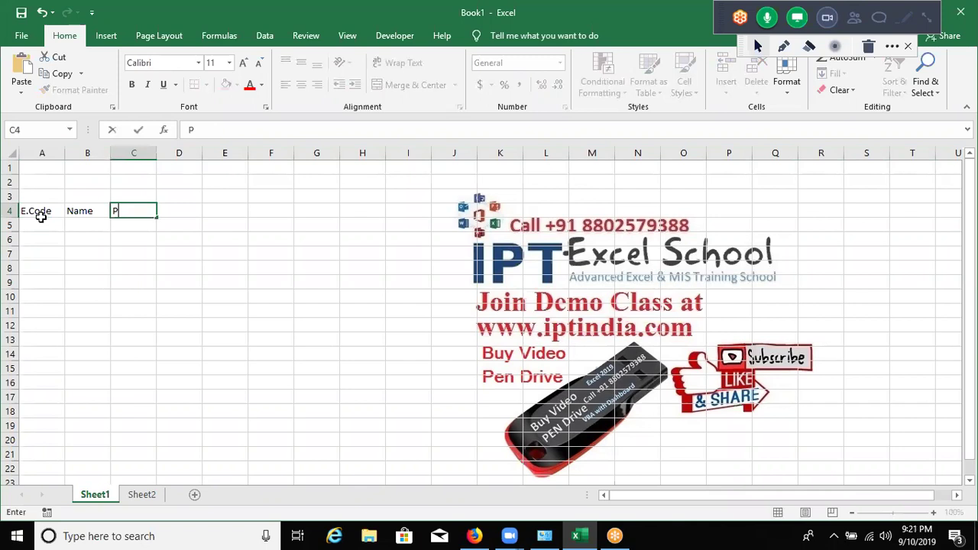
pyautogui.press('BackSpace')
pyautogui.write('9/1')
pyautogui.press('Return')
pyautogui.press('Up')
pyautogui.press('Right')
pyautogui.press('Right')
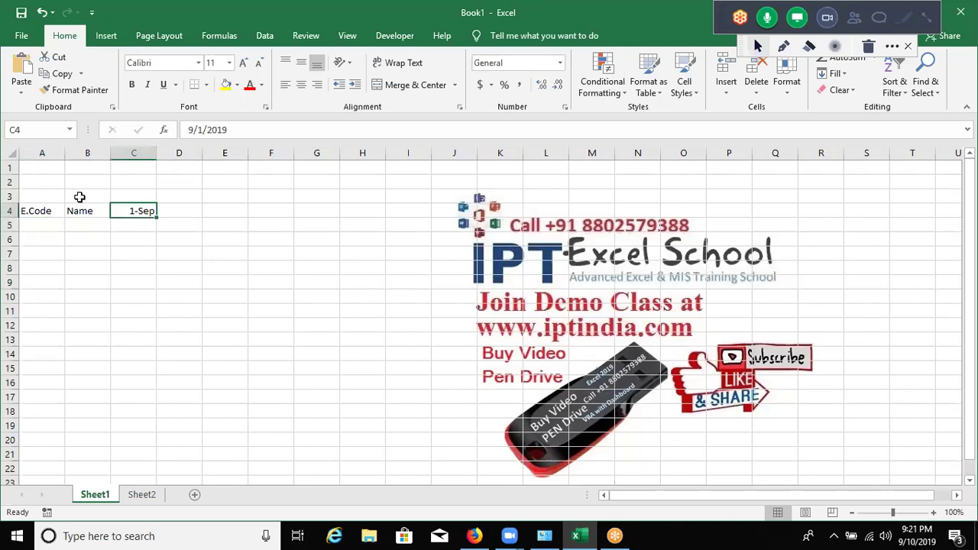
# Fill the dates across row 4 to AI4 and delete the October overflow, leaving 1-Sep to 30-Sep
pyautogui.moveTo(158, 219); pyautogui.dragTo(158, 213)
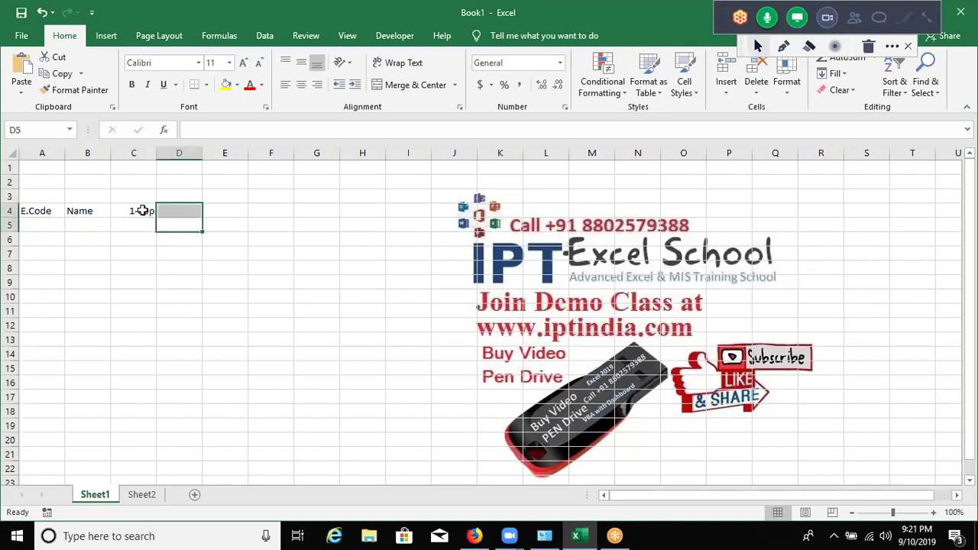
pyautogui.click(149, 213)
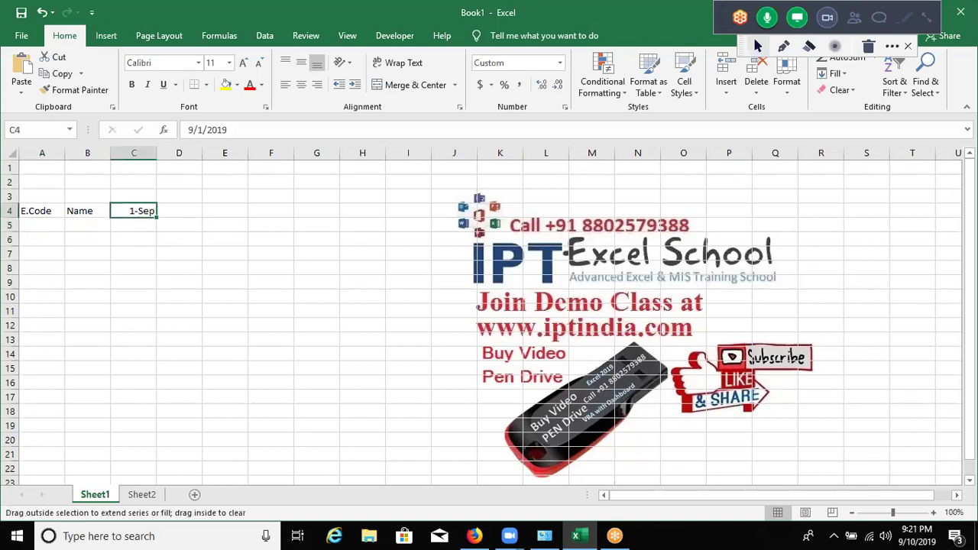
pyautogui.moveTo(157, 217); pyautogui.dragTo(827, 216)
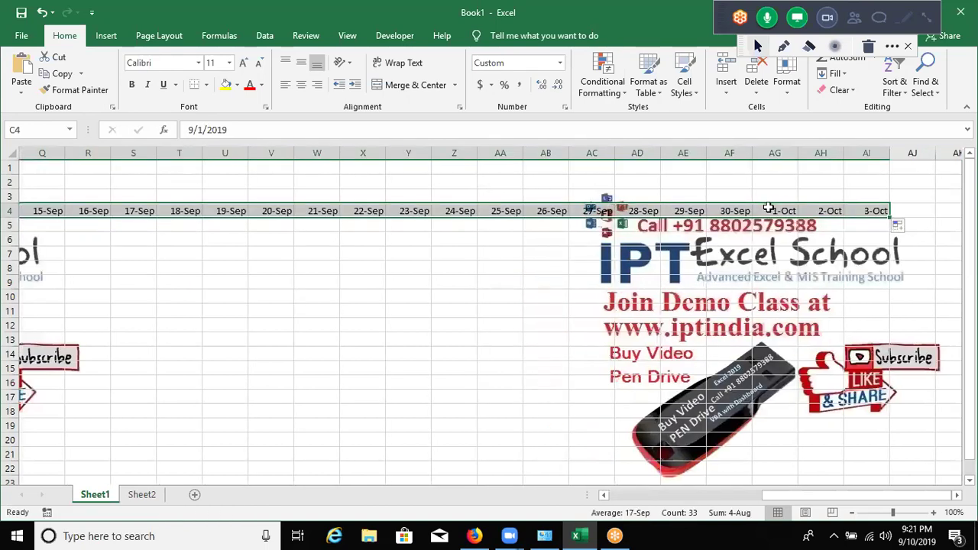
pyautogui.click(826, 211)
pyautogui.hotkey('shift', 'Right')
pyautogui.hotkey('shift', 'Right')
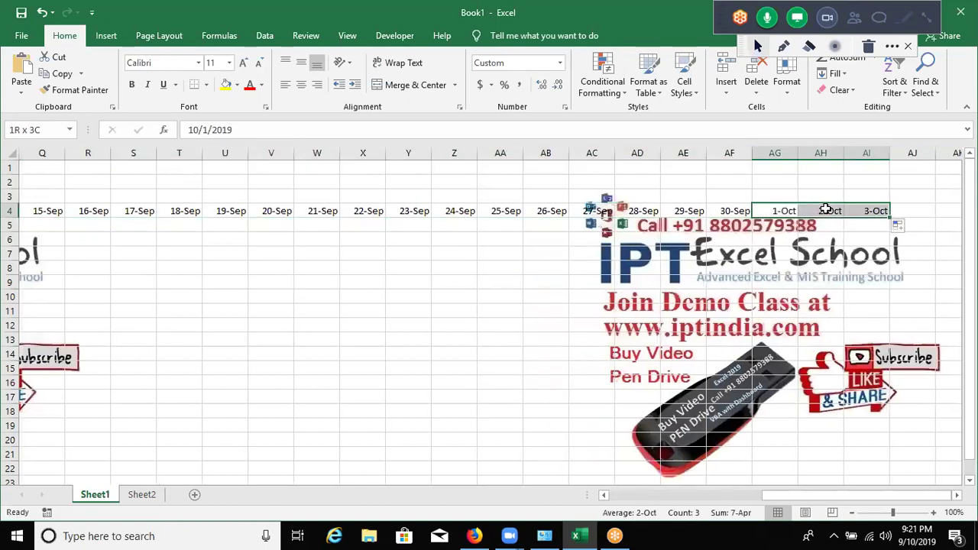
pyautogui.press('Delete')
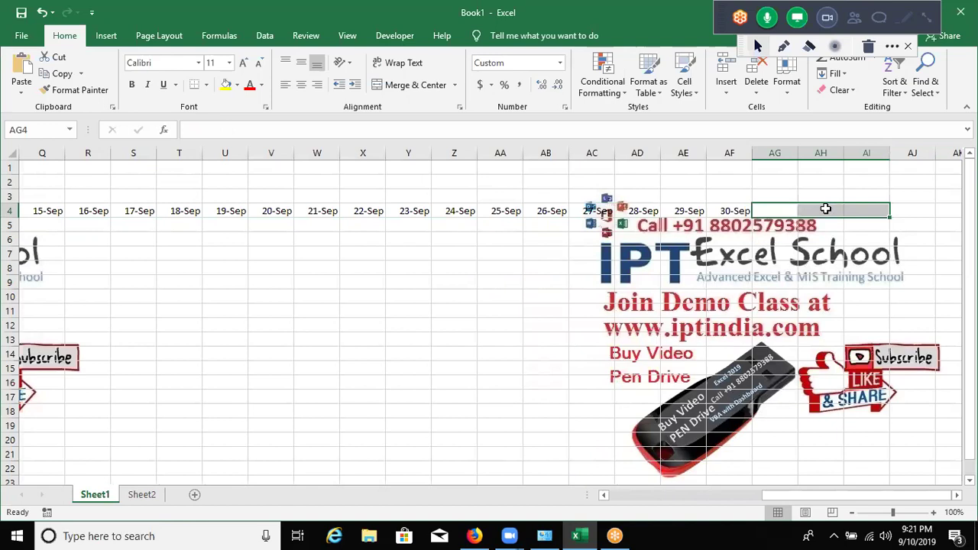
pyautogui.hotkey('ctrl', 'Home')
# Number the employee codes 1 to 10 down A5:A14
pyautogui.write('Pu')
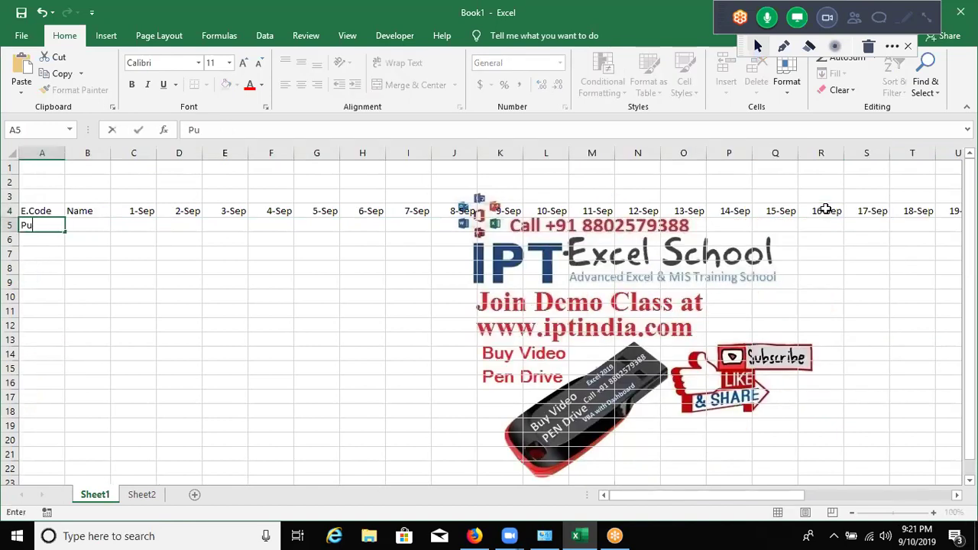
pyautogui.write('ja')
pyautogui.press('Return')
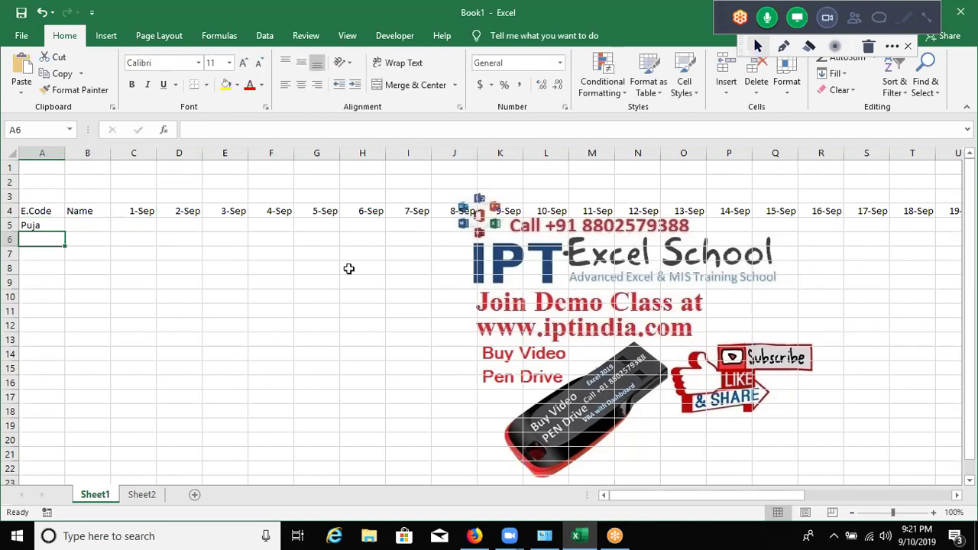
pyautogui.click(61, 226)
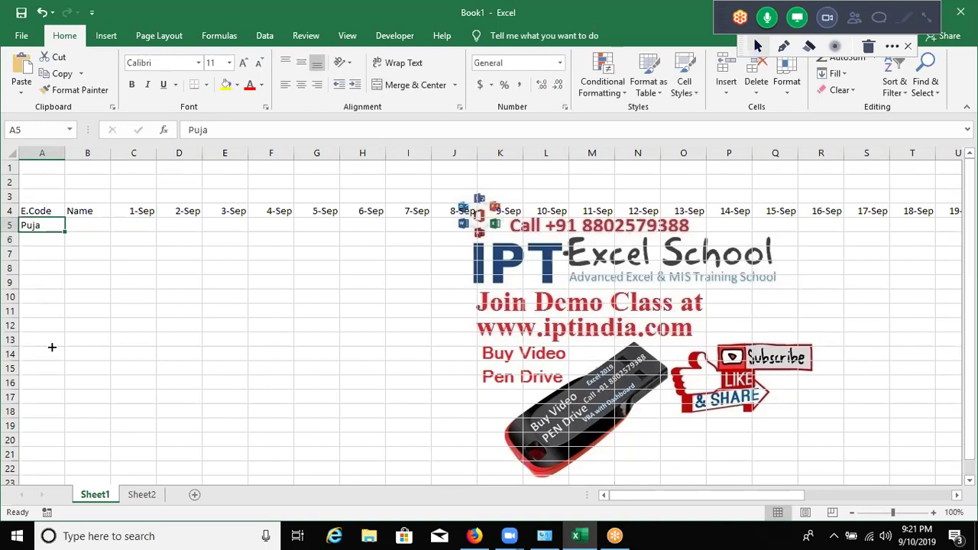
pyautogui.moveTo(65, 232); pyautogui.dragTo(68, 344)
pyautogui.click(78, 225)
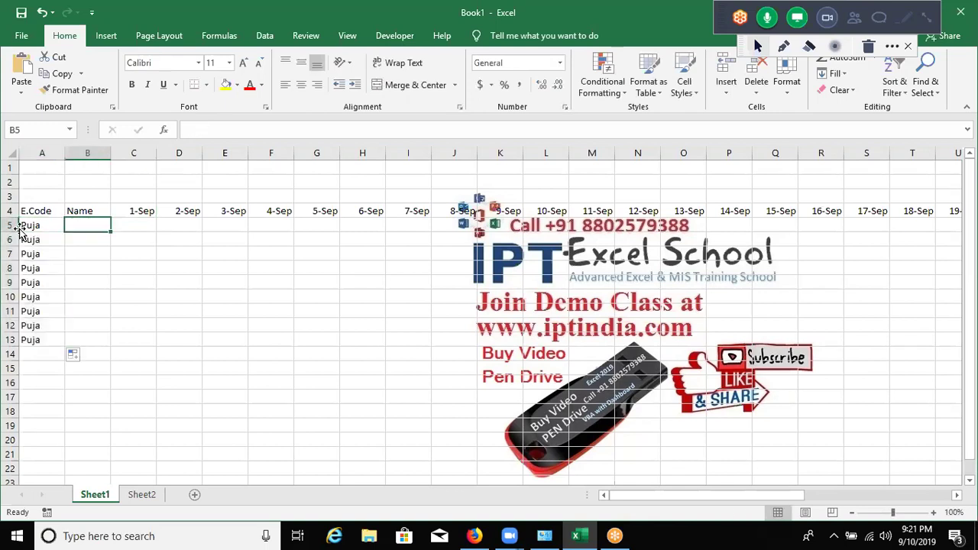
pyautogui.click(21, 229)
pyautogui.hotkey('ctrl', 'z')
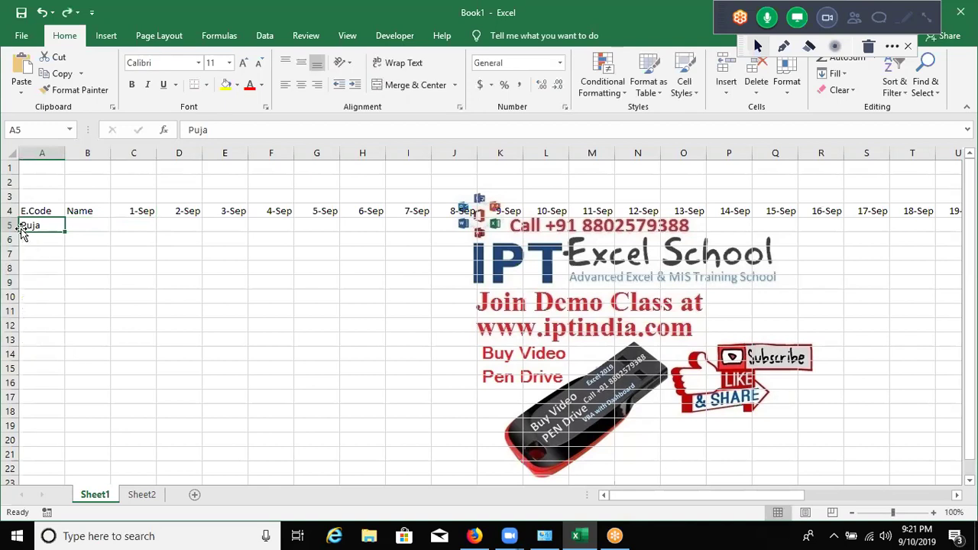
pyautogui.write('1')
pyautogui.press('Return')
pyautogui.write('2')
pyautogui.press('Return')
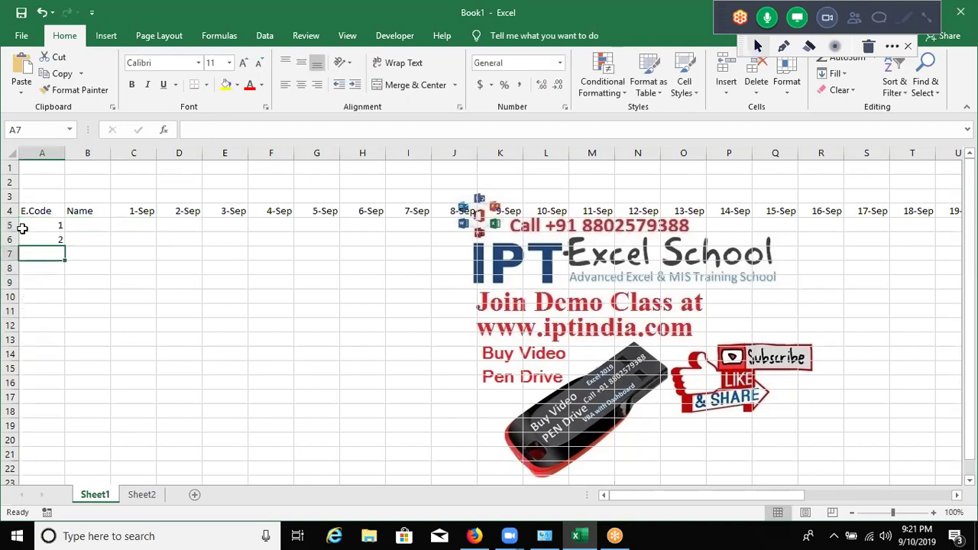
pyautogui.moveTo(39, 226); pyautogui.dragTo(64, 352)
pyautogui.click(93, 224)
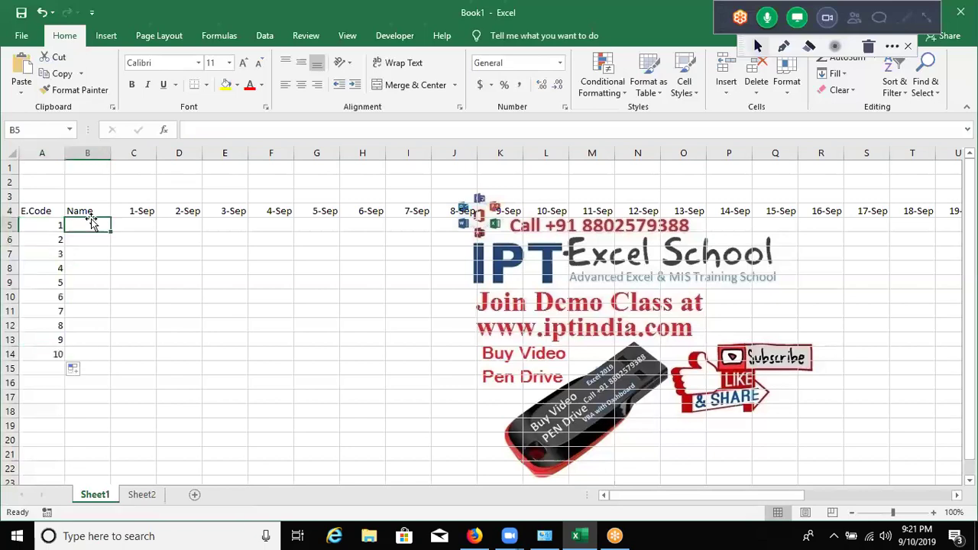
# Enter three employee names in B5:B7 and repeat that pattern down to B14
pyautogui.write('Puja')
pyautogui.press('Return')
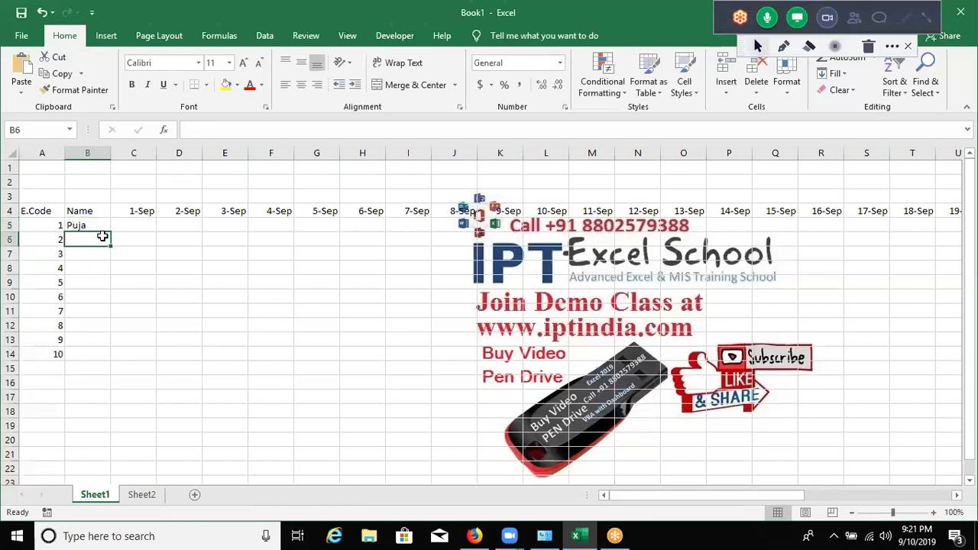
pyautogui.write('Neera')
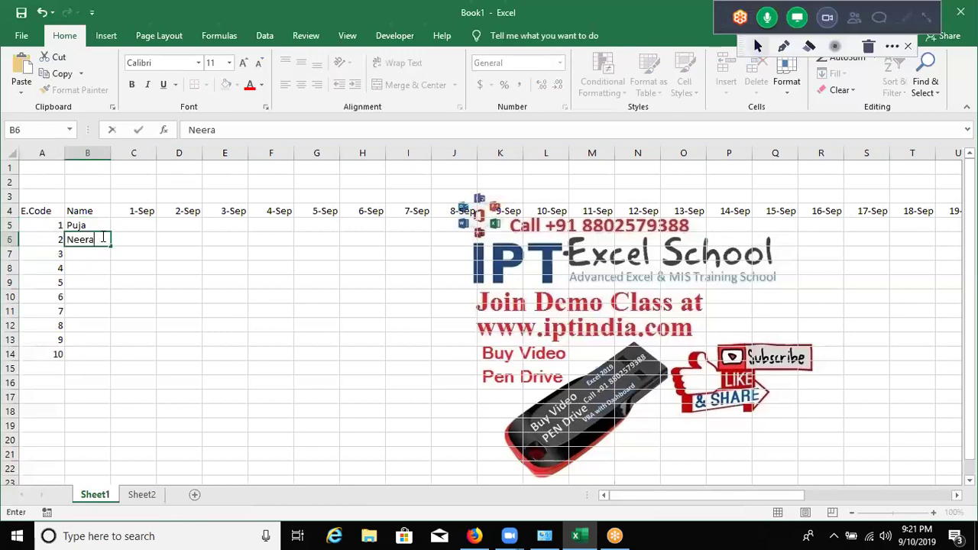
pyautogui.write('j')
pyautogui.press('Return')
pyautogui.write('Kv')
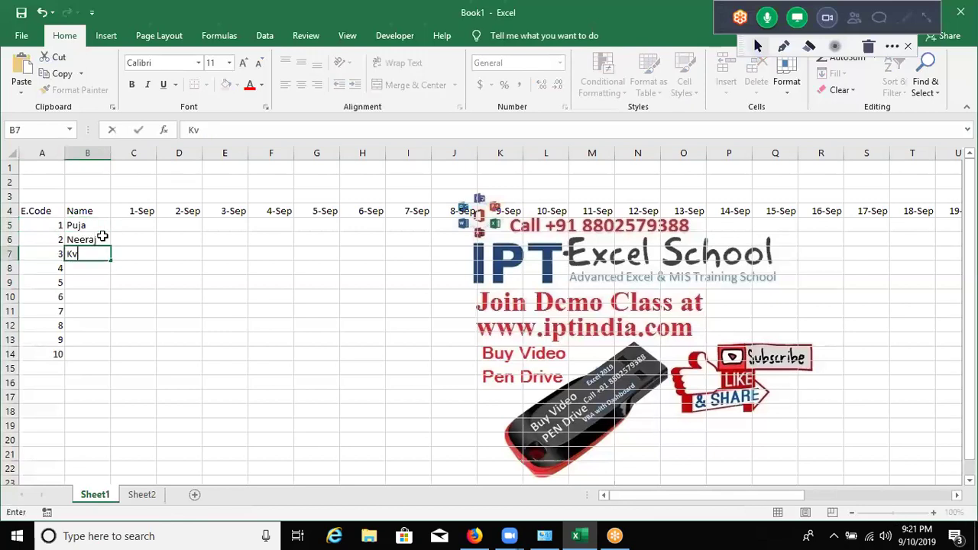
pyautogui.write('aita')
pyautogui.press('Return')
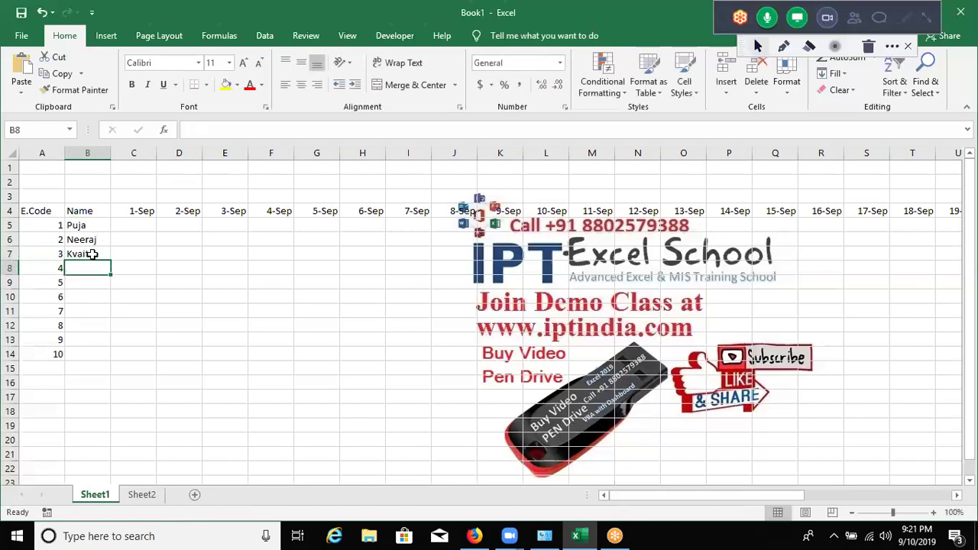
pyautogui.press('Up')
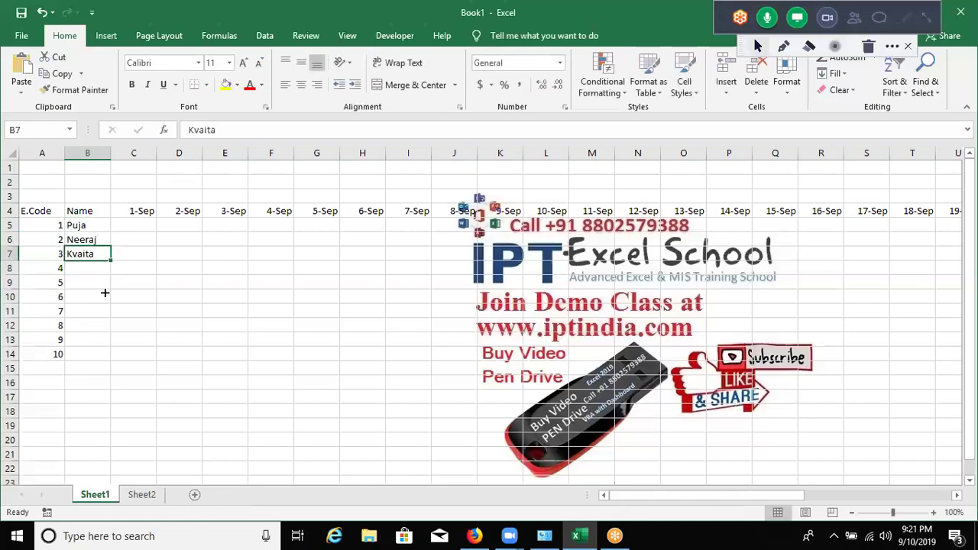
pyautogui.moveTo(110, 261); pyautogui.dragTo(102, 264)
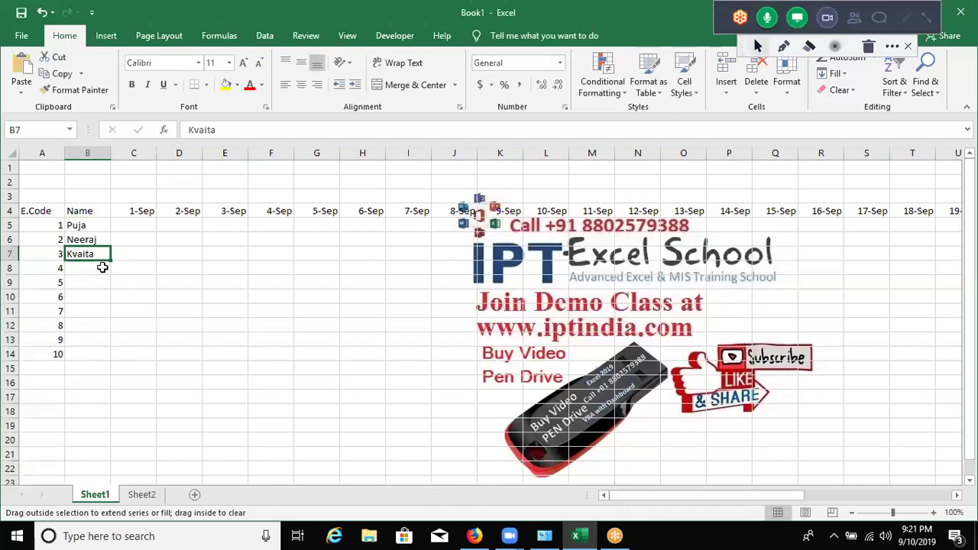
pyautogui.moveTo(103, 264); pyautogui.dragTo(106, 261)
pyautogui.doubleClick(111, 260)
pyautogui.moveTo(98, 223); pyautogui.dragTo(96, 257)
pyautogui.doubleClick(111, 261)
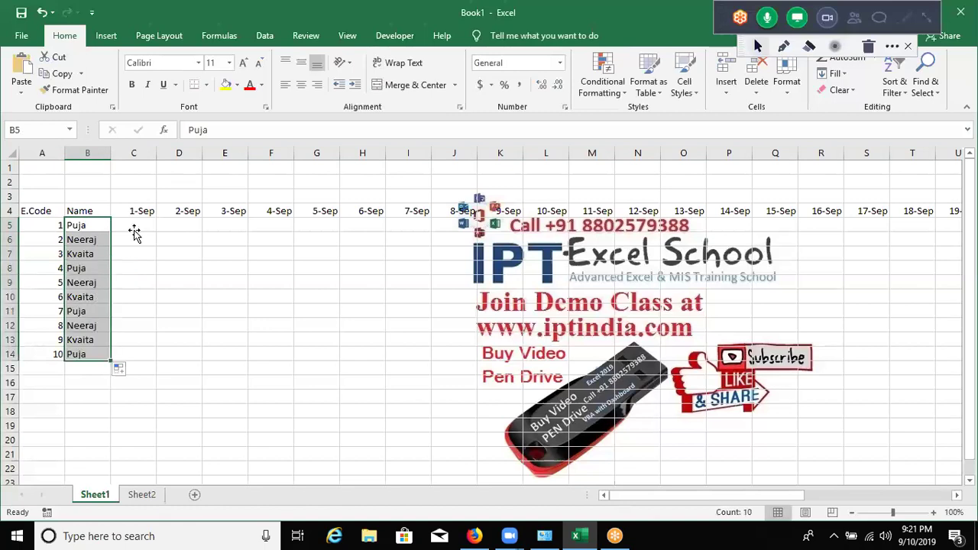
# Mark every employee P for every date, filling down with Ctrl+D and across with Ctrl+R
pyautogui.click(134, 230)
pyautogui.write('P')
pyautogui.press('Up')
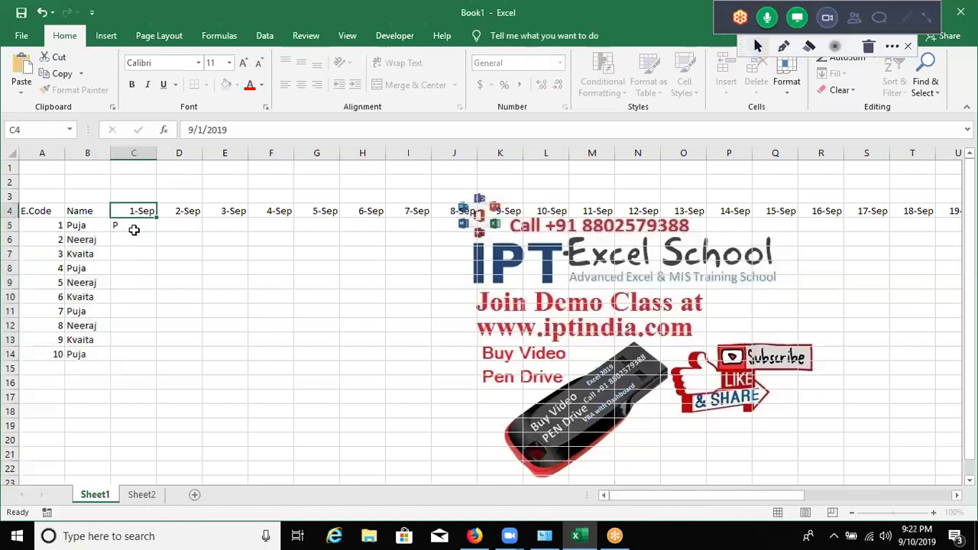
pyautogui.moveTo(134, 230); pyautogui.dragTo(134, 230)
pyautogui.hotkey('ctrl', 'd')
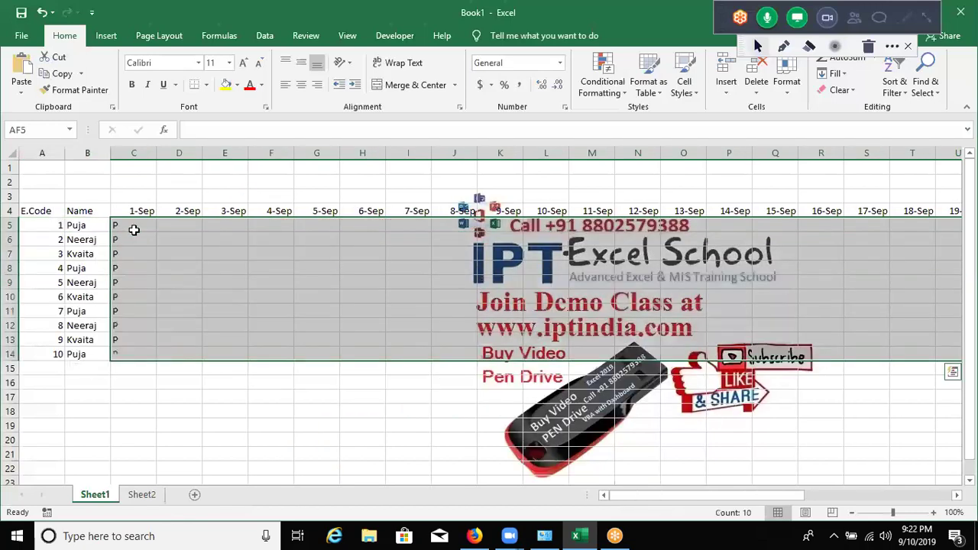
pyautogui.hotkey('ctrl', 'r')
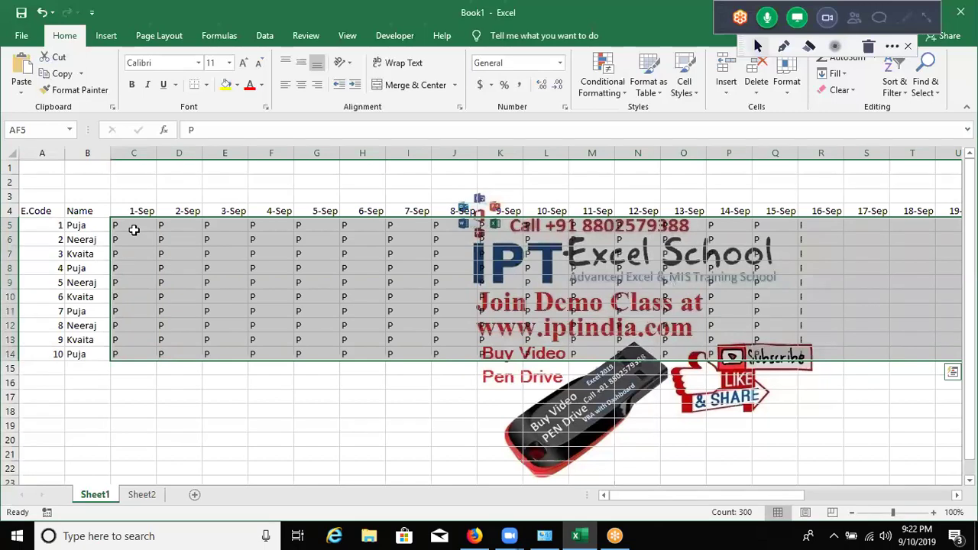
# Apply All Borders to the whole register range
pyautogui.press('Up')
pyautogui.press('Left')
pyautogui.hotkey('ctrl', 'Left')
pyautogui.hotkey('ctrl', 'shift', 'Right')
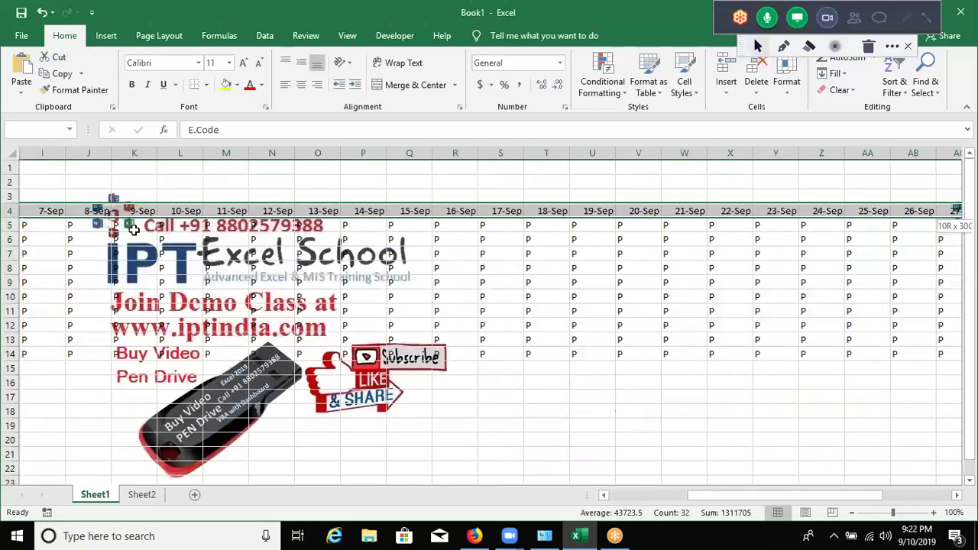
pyautogui.hotkey('ctrl', 'shift', 'Down')
pyautogui.click(206, 85)
pyautogui.click(208, 208)
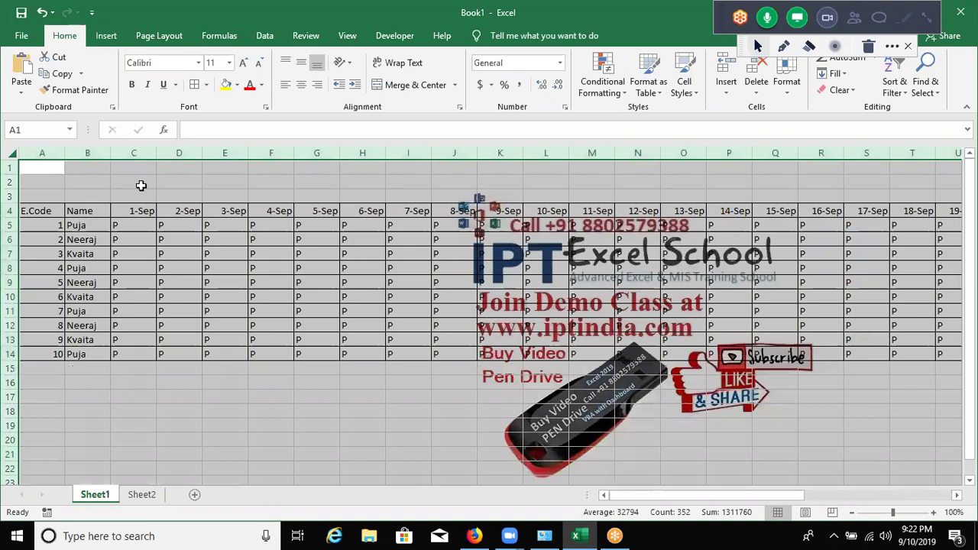
# Format the row 4 date headers as d-mmm-yy, like 1-Sep-19
pyautogui.moveTo(133, 211); pyautogui.dragTo(177, 225)
pyautogui.hotkey('ctrl', 'shift', 'Right')
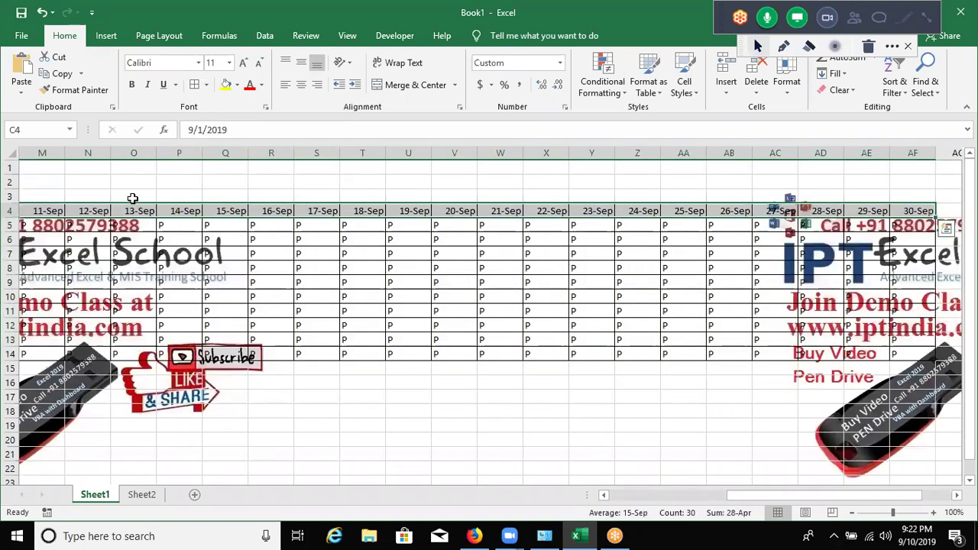
pyautogui.hotkey('ctrl', 'z')
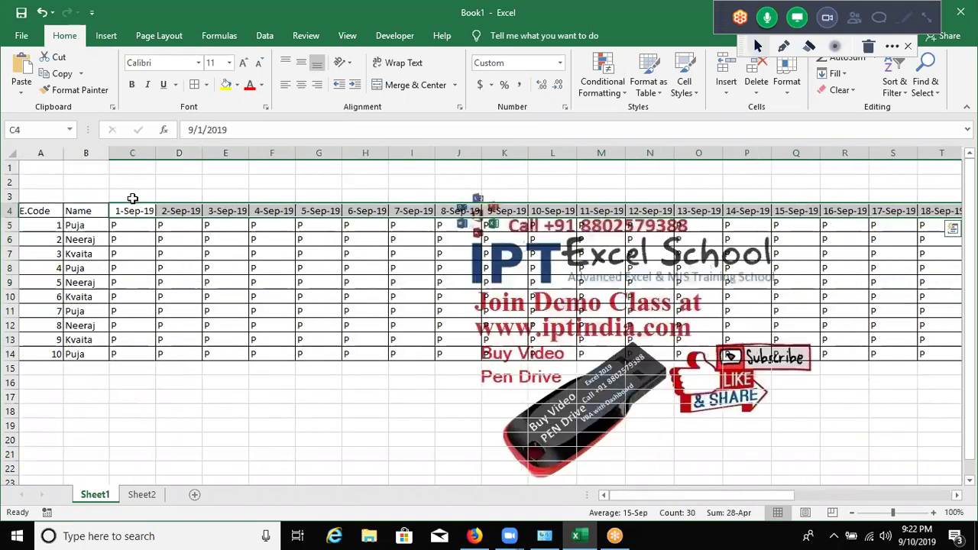
pyautogui.press('Down')
pyautogui.press('Down')
pyautogui.press('Right')
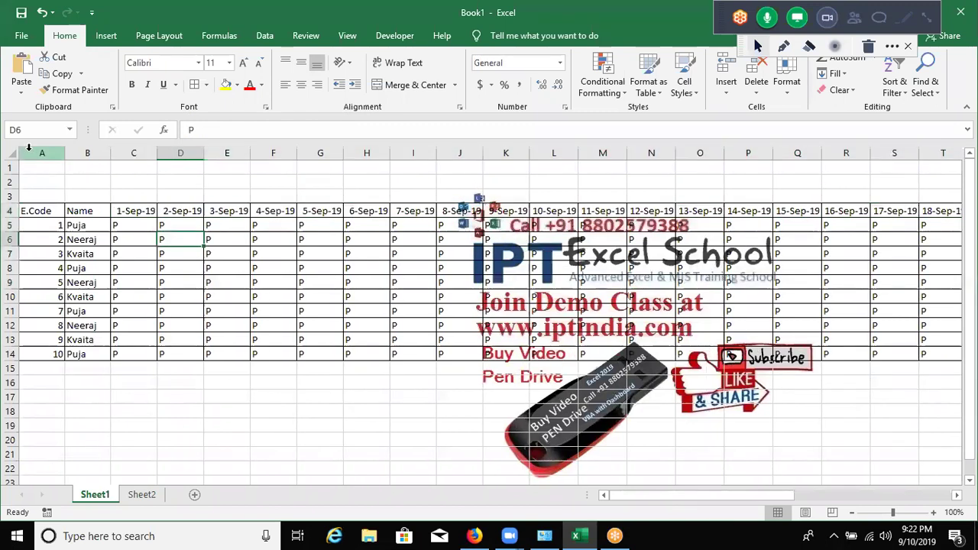
# AutoFit all columns across the whole sheet and view the print preview
pyautogui.hotkey('ctrl', 'a')
pyautogui.doubleClick(110, 152)
pyautogui.press('Right')
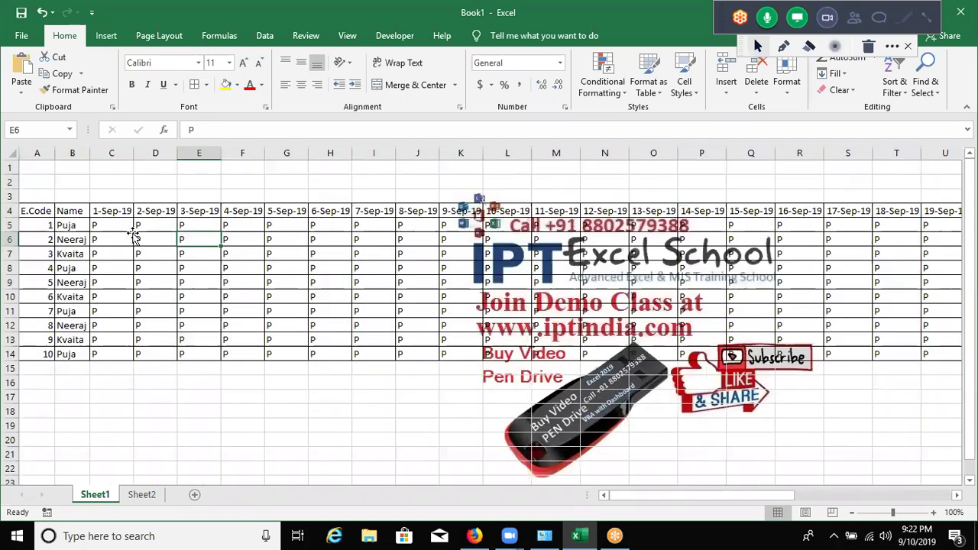
pyautogui.click(131, 233)
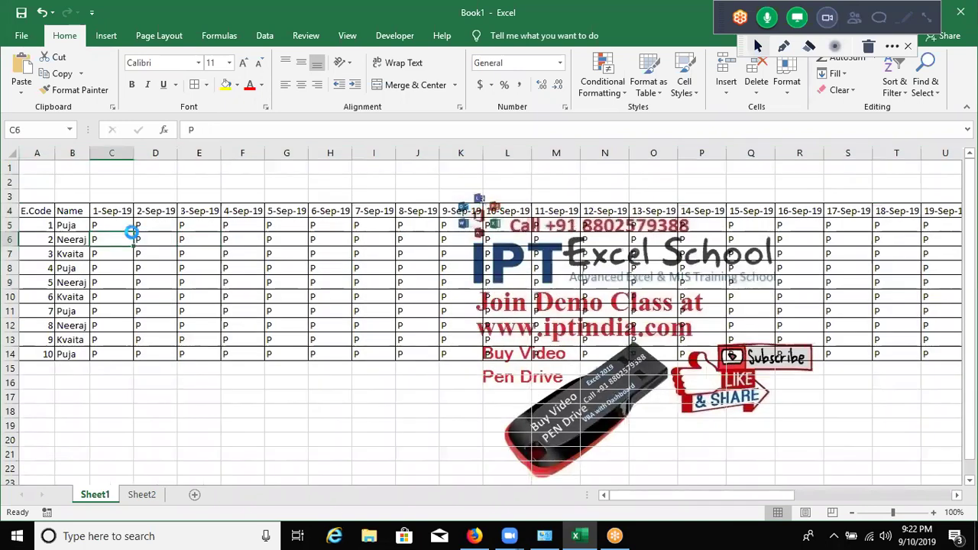
pyautogui.hotkey('ctrl', 'p')
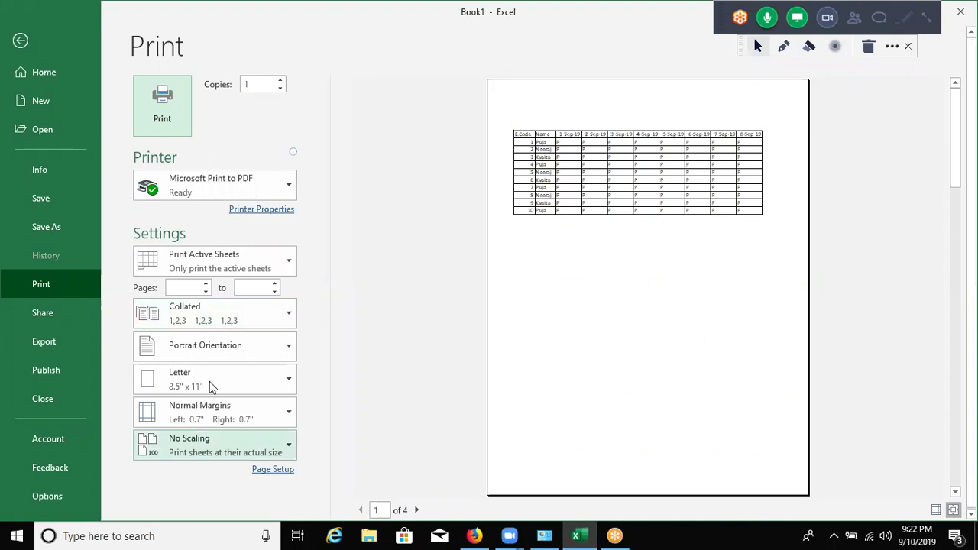
# Set the printout to Landscape orientation with Narrow margins, reducing it to three pages
pyautogui.click(212, 358)
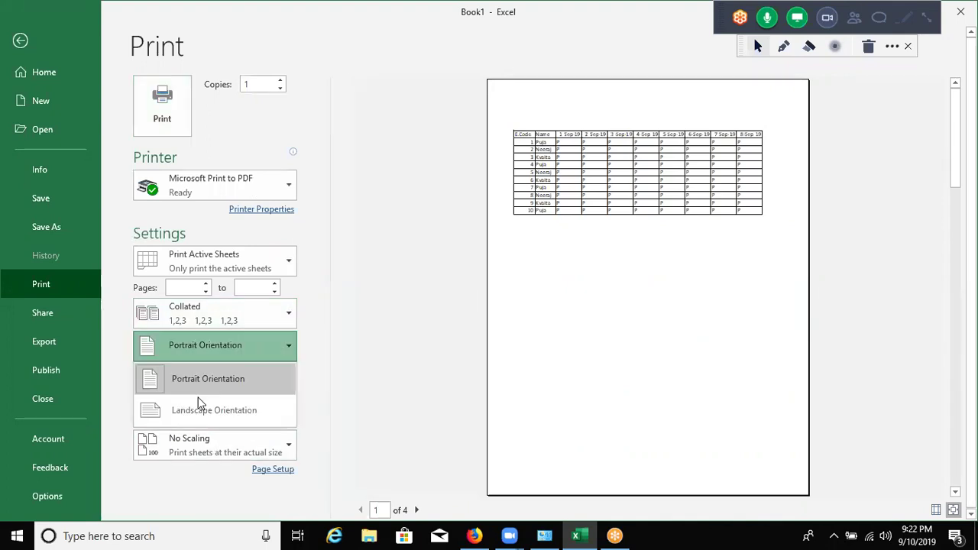
pyautogui.click(197, 391)
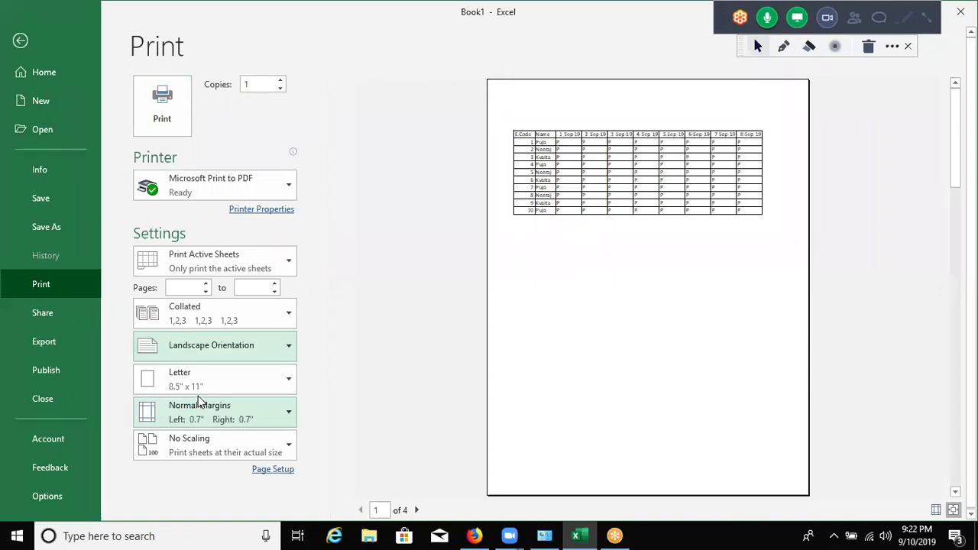
pyautogui.click(200, 418)
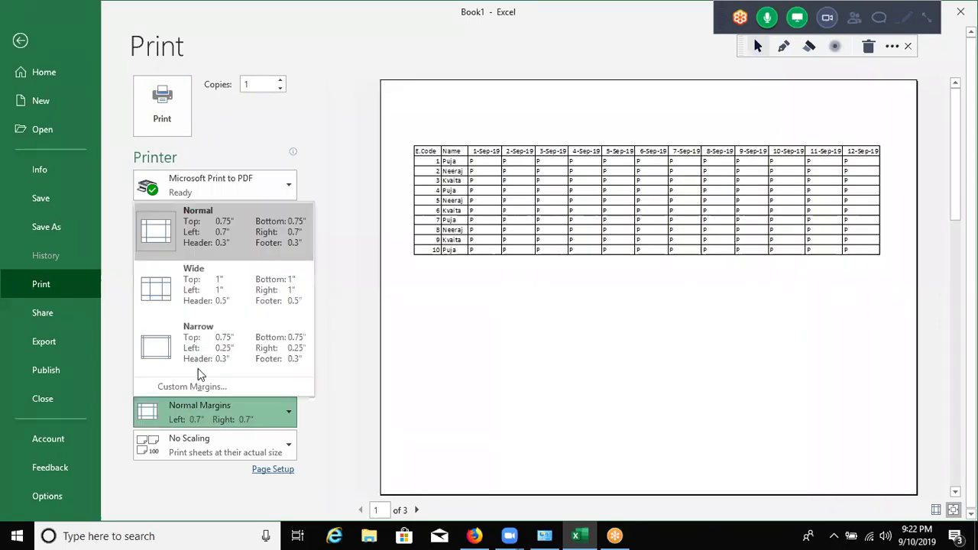
pyautogui.click(187, 404)
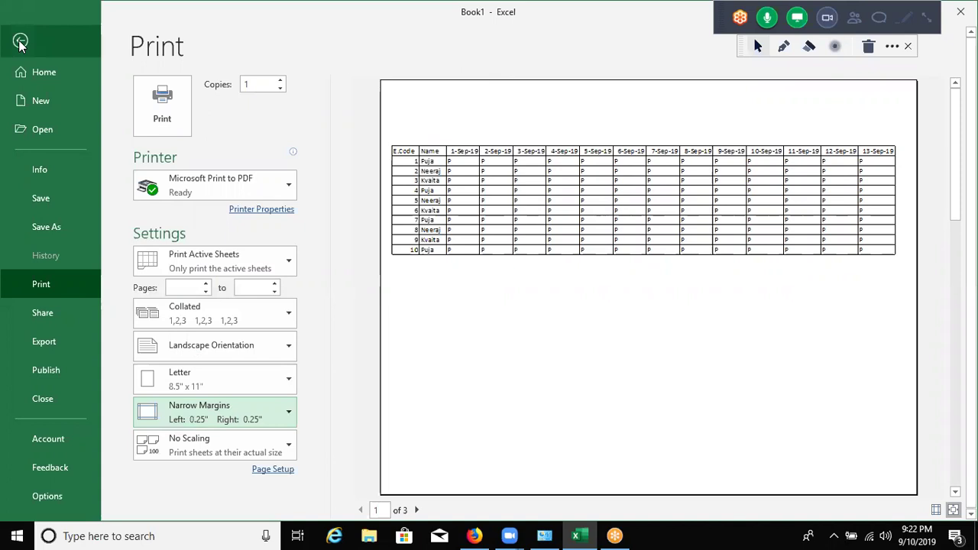
# Back on Sheet1, select header row 4 from E.Code through 30-Sep
pyautogui.press('Escape')
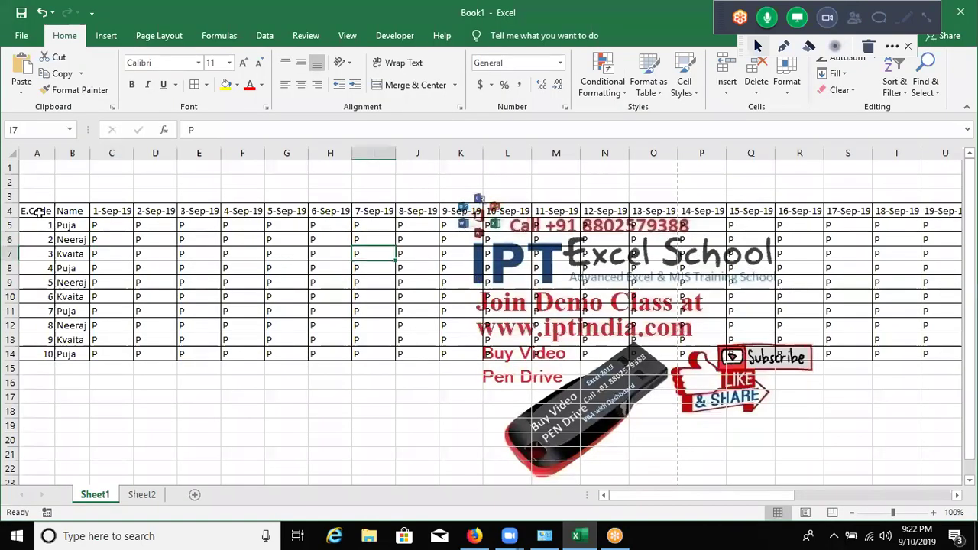
pyautogui.click(95, 211)
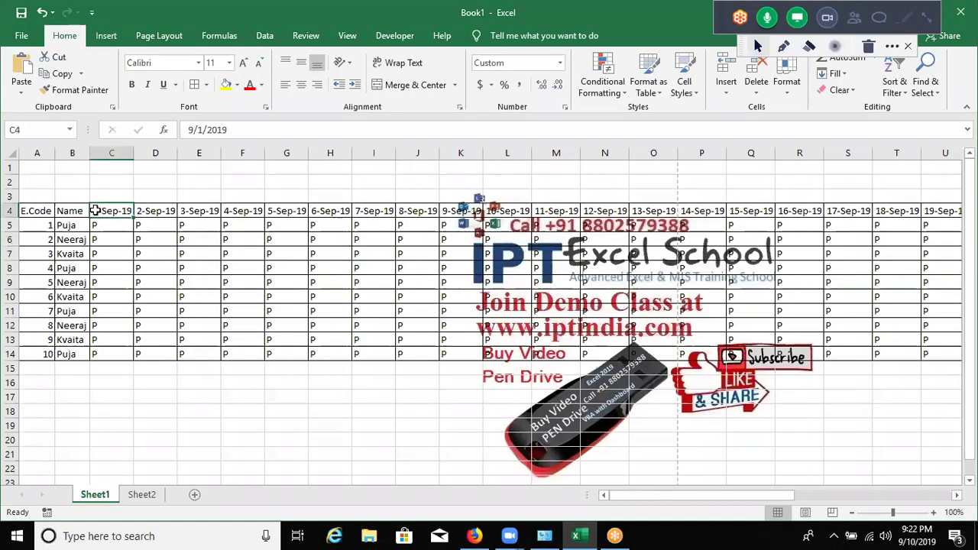
pyautogui.hotkey('ctrl', 'Right')
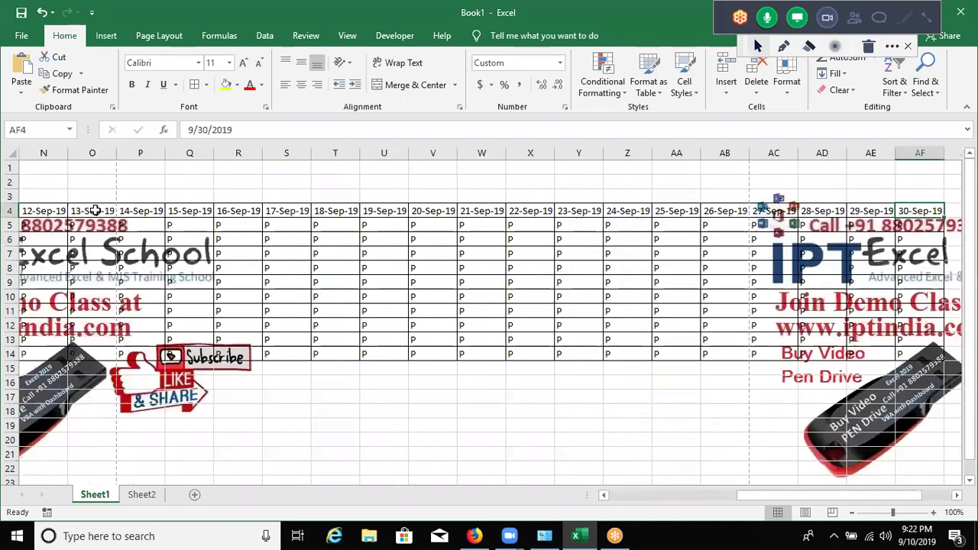
pyautogui.hotkey('ctrl', 'Left')
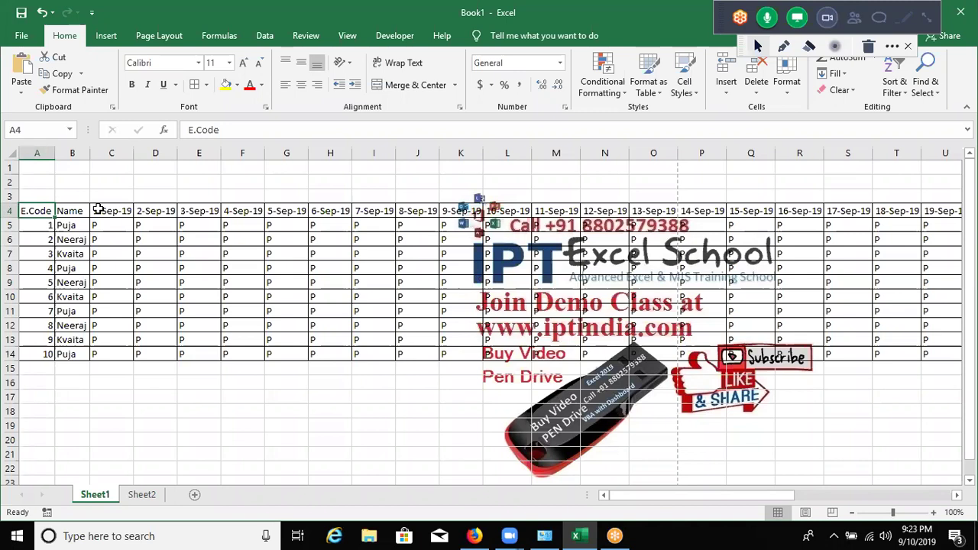
pyautogui.press('Right')
pyautogui.press('Down')
pyautogui.press('Down')
pyautogui.press('Right')
pyautogui.press('Right')
pyautogui.press('Right')
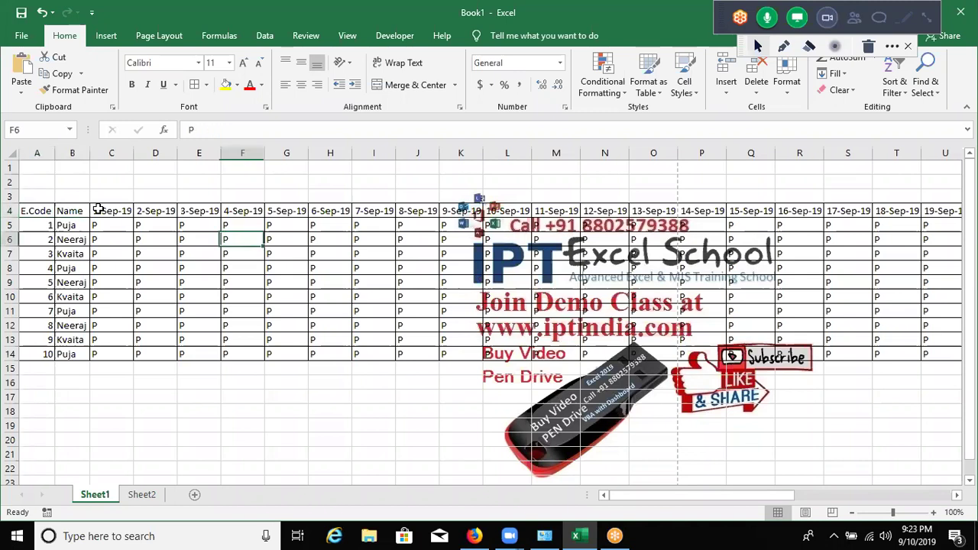
pyautogui.press('Right')
pyautogui.press('Right')
pyautogui.press('Right')
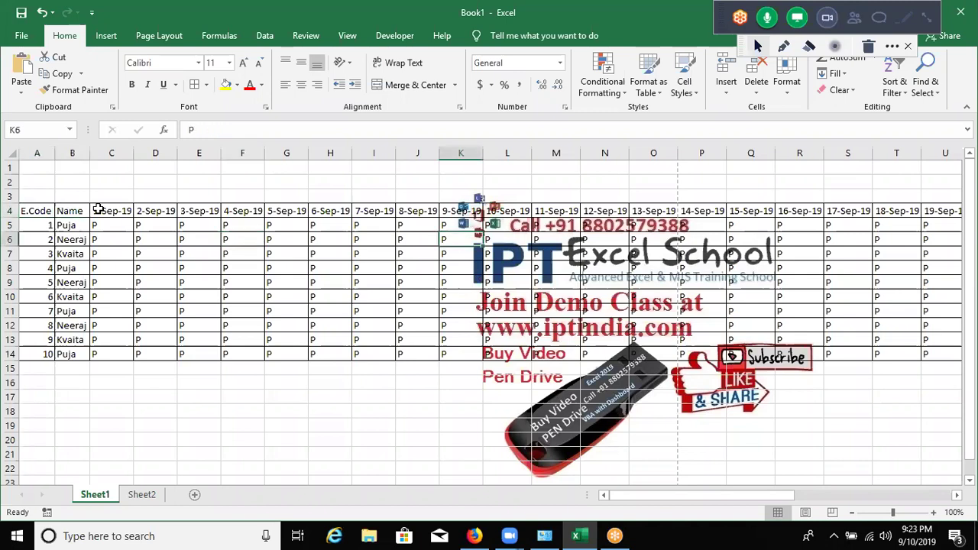
pyautogui.press('Up')
pyautogui.press('Up')
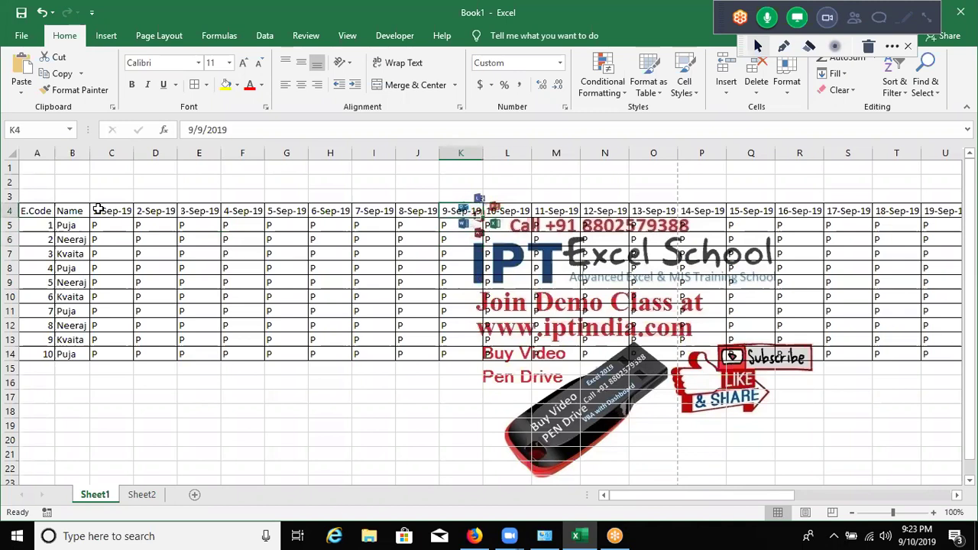
pyautogui.press('Home')
pyautogui.hotkey('ctrl', 'shift', 'Right')
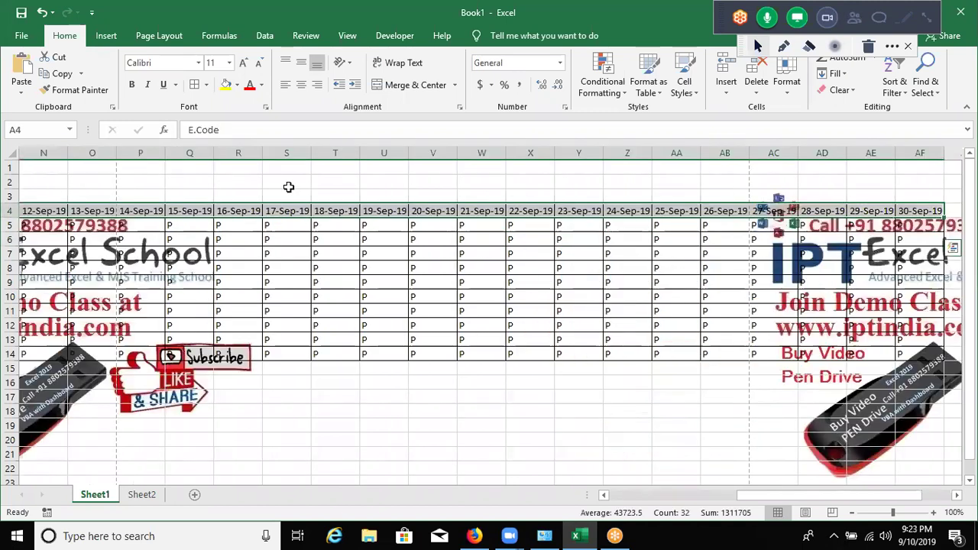
# Apply Rotate Text Up orientation to the selected row 4 headers
pyautogui.click(565, 109)
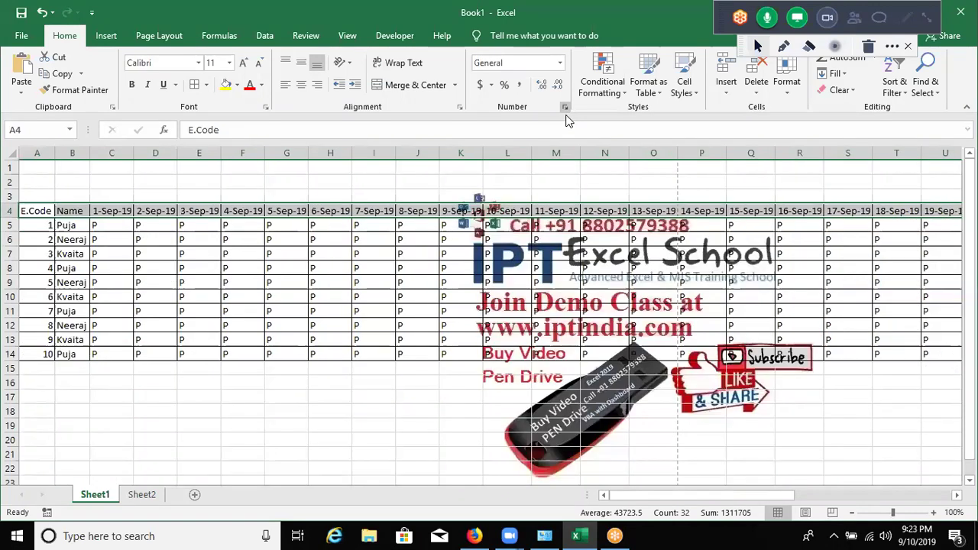
pyautogui.hotkey('ctrl', 'Tab')
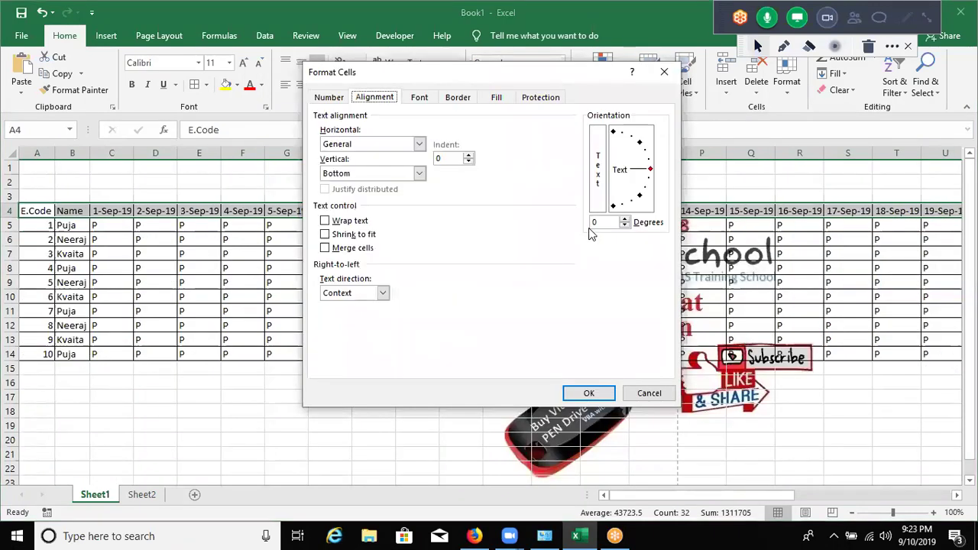
pyautogui.press('Escape')
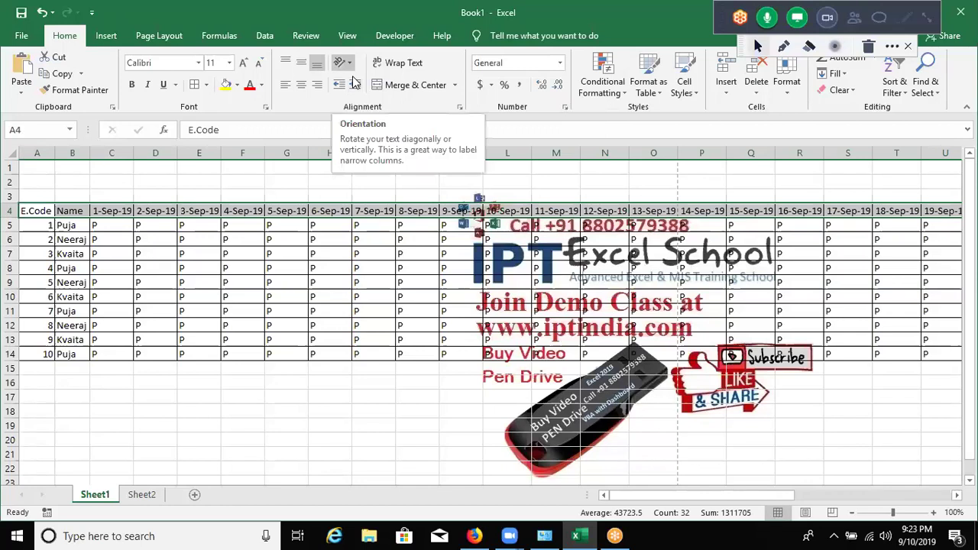
pyautogui.click(350, 70)
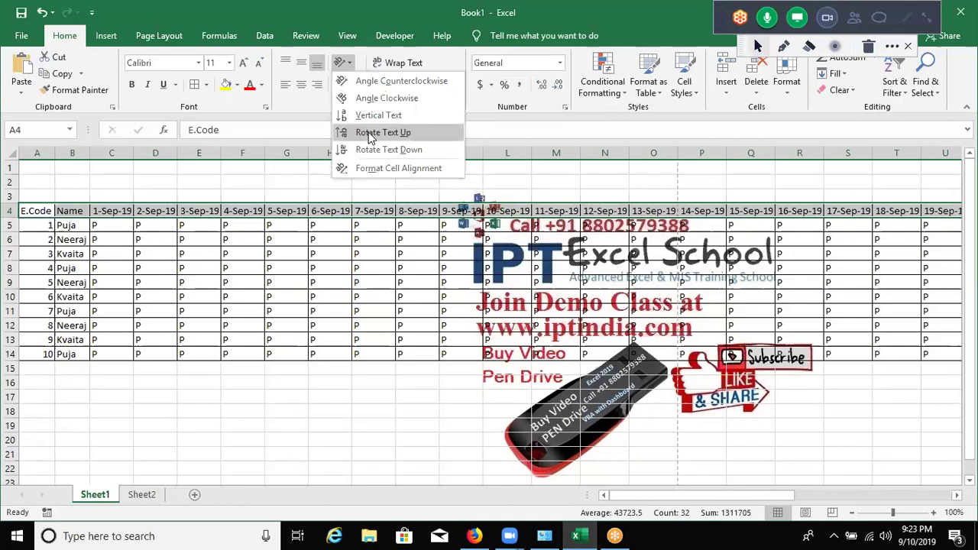
pyautogui.click(370, 136)
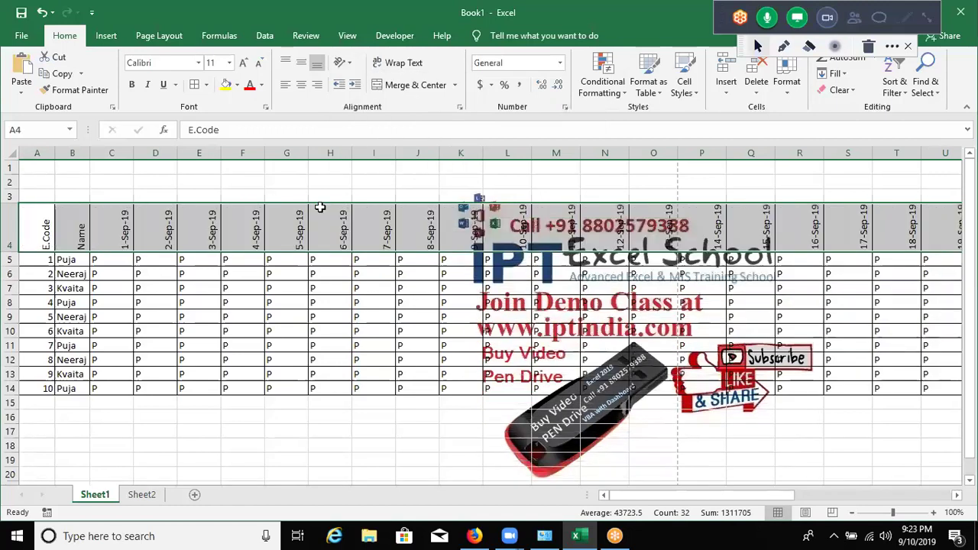
pyautogui.click(238, 294)
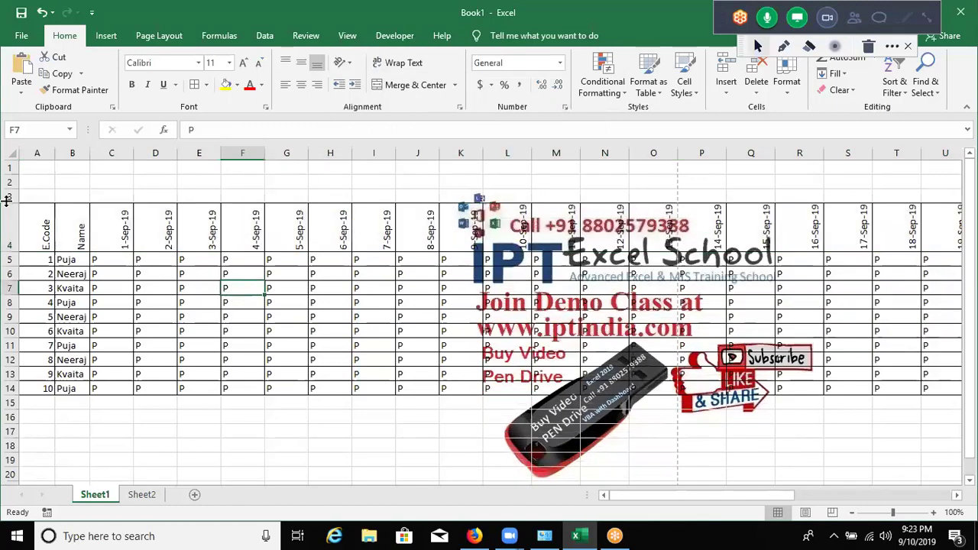
# Select the whole sheet and AutoFit all columns to their narrow rotated headers
pyautogui.click(13, 153)
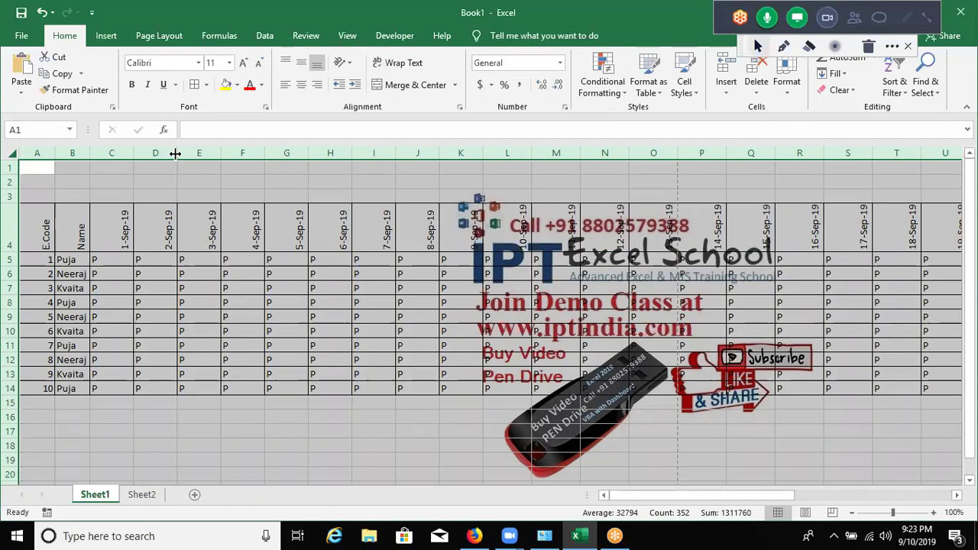
pyautogui.doubleClick(175, 154)
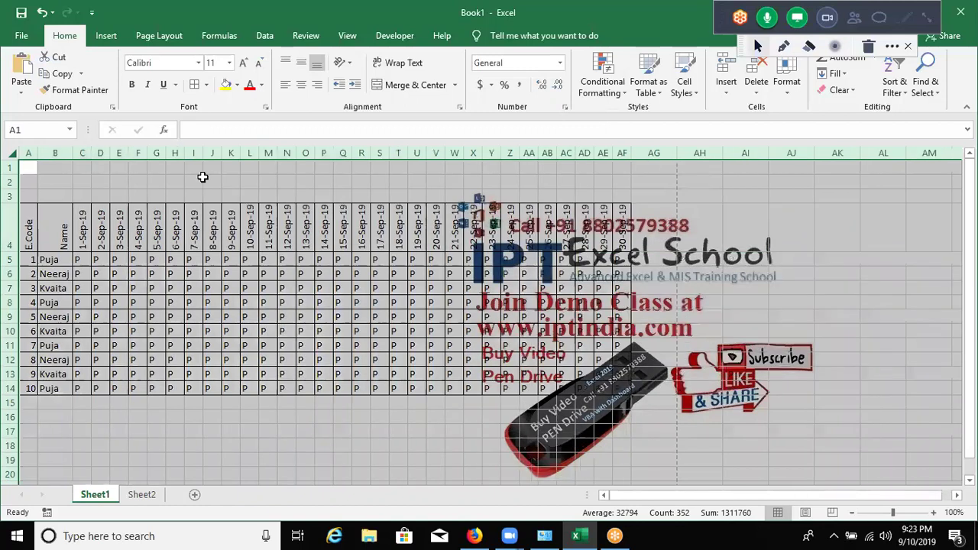
pyautogui.click(285, 260)
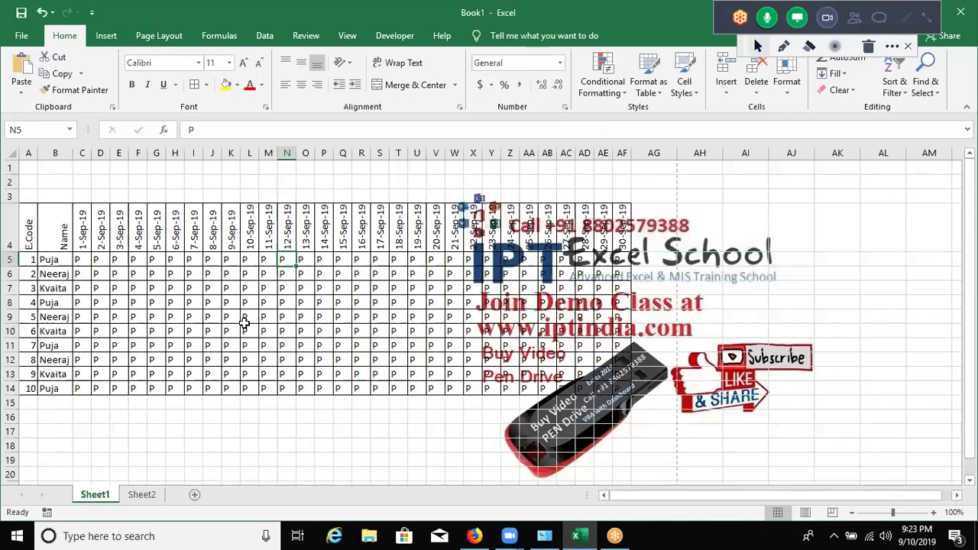
# Check the one-page landscape print preview, then return to Sheet1 and pick an empty cell
pyautogui.hotkey('ctrl', 'p')
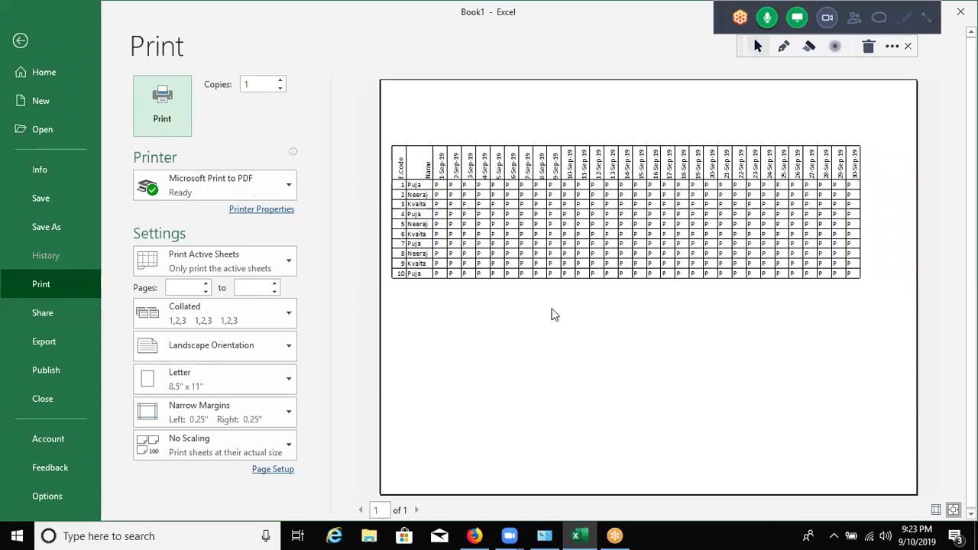
pyautogui.press('Escape')
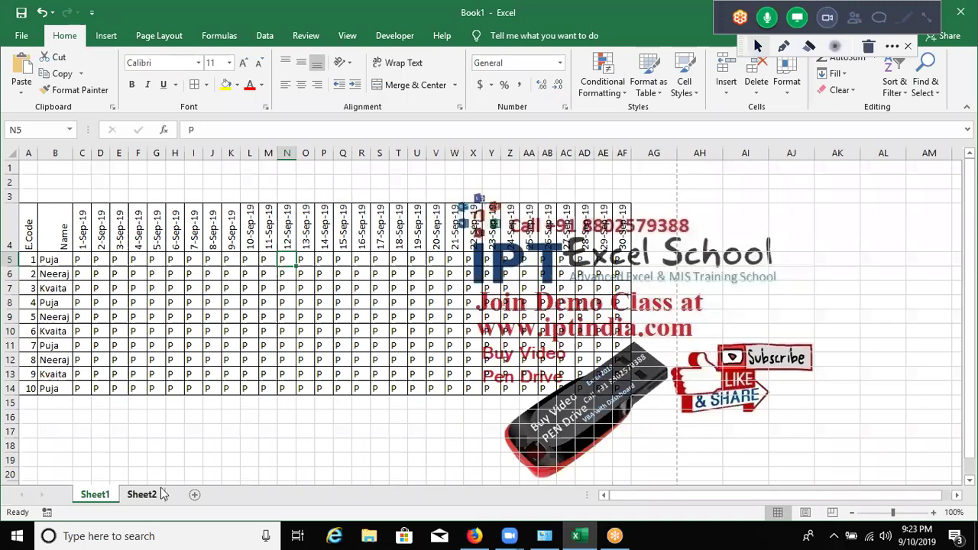
pyautogui.click(232, 457)
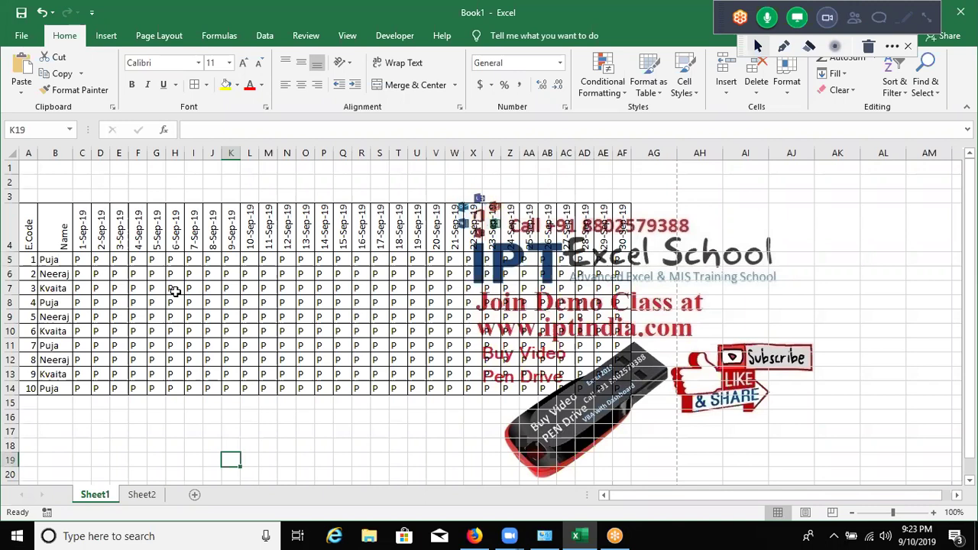
pyautogui.scroll(-3, 104, 420)
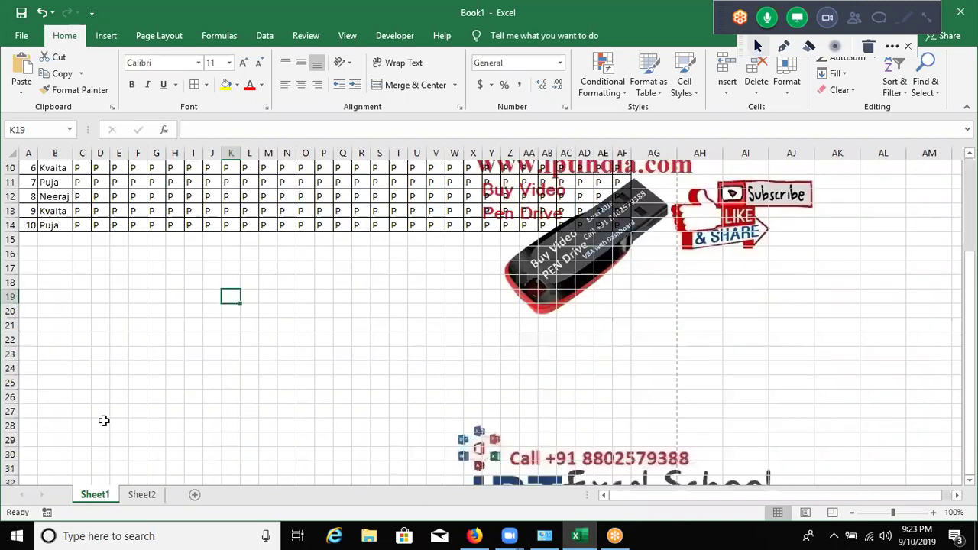
pyautogui.scroll(3, 97, 431)
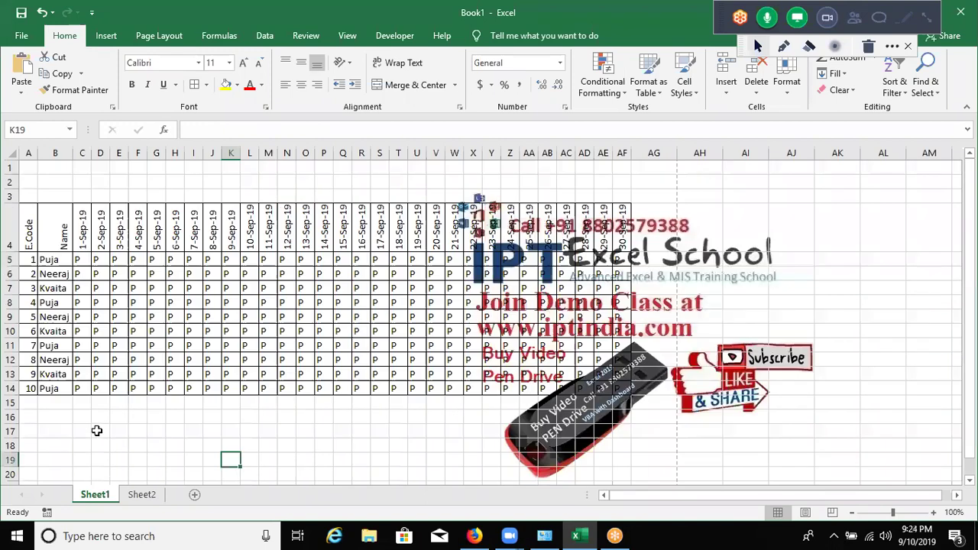
# On Sheet2, enter a person's full name in G10 and toggle Wrap Text on and off
pyautogui.hotkey('ctrl', 'pagedown')
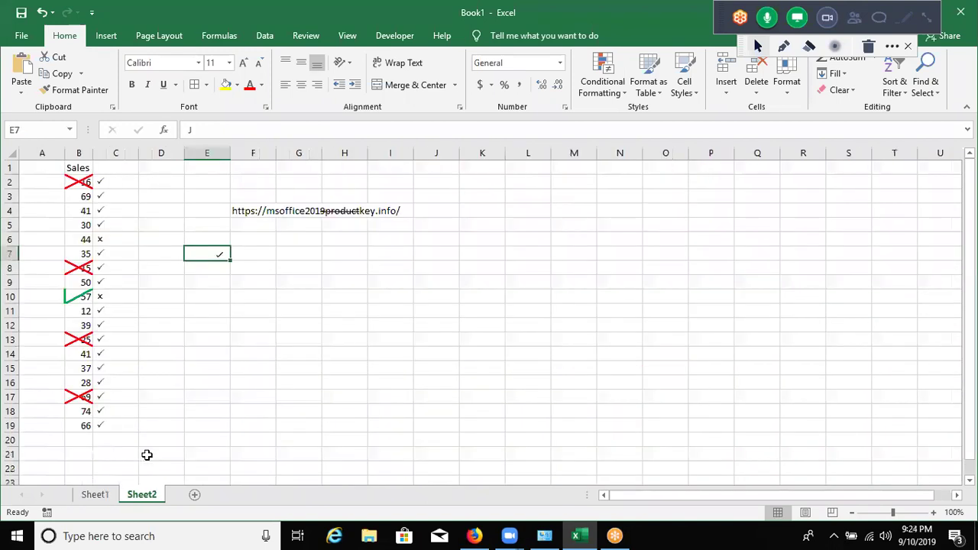
pyautogui.click(287, 293)
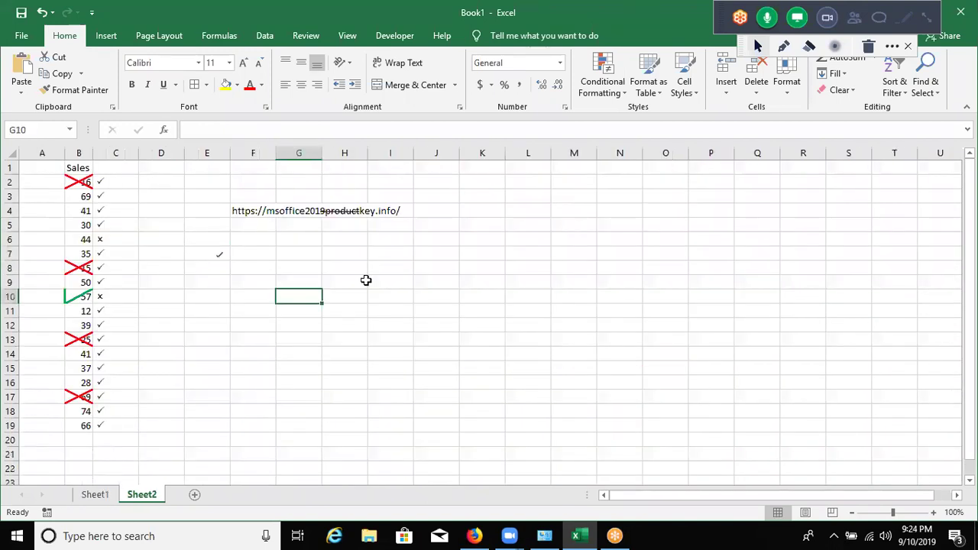
pyautogui.write('Sujeet ')
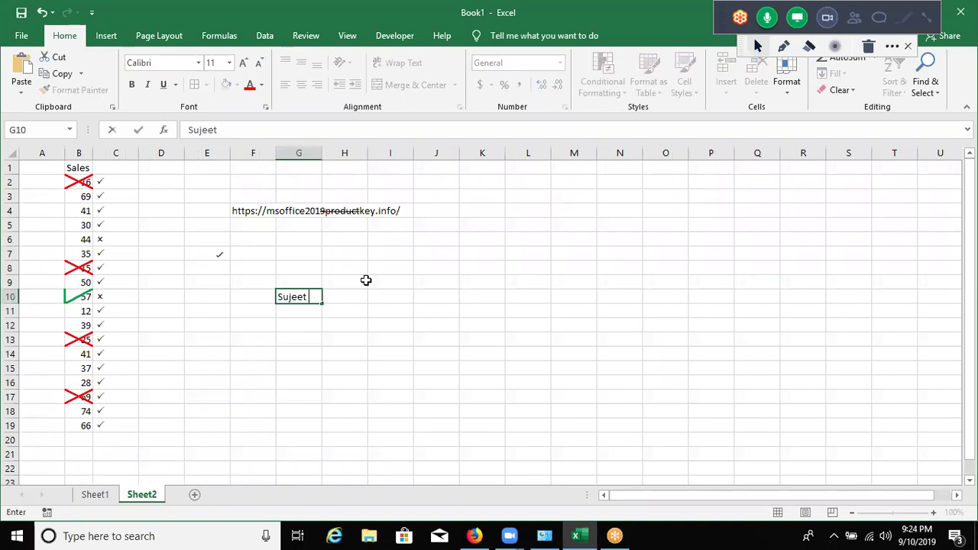
pyautogui.write('Kumar')
pyautogui.press('Return')
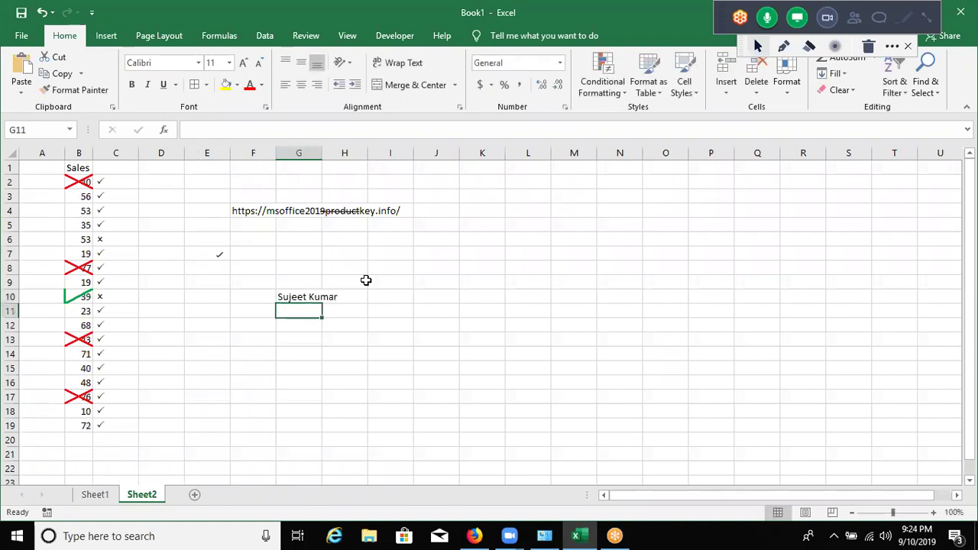
pyautogui.click(319, 295)
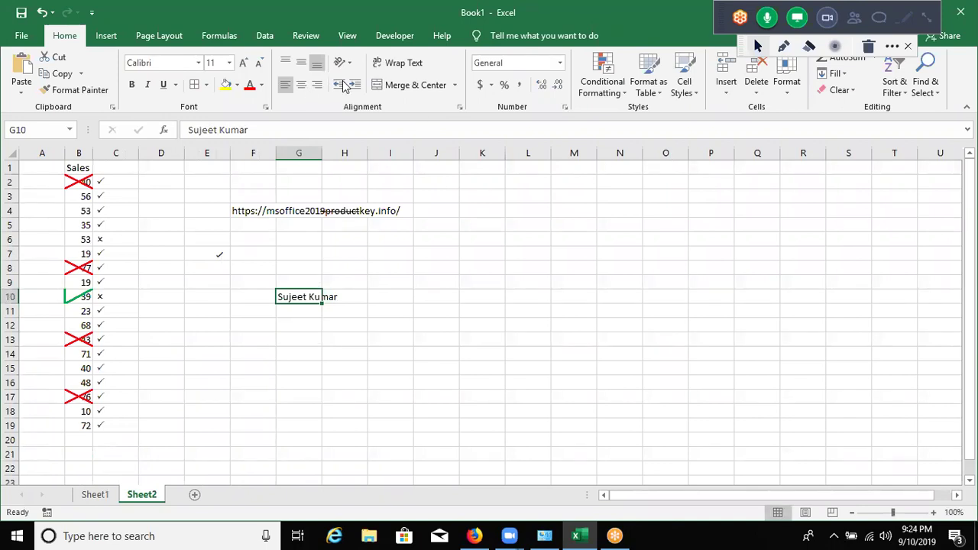
pyautogui.hotkey('alt', 'h')
pyautogui.press('w')
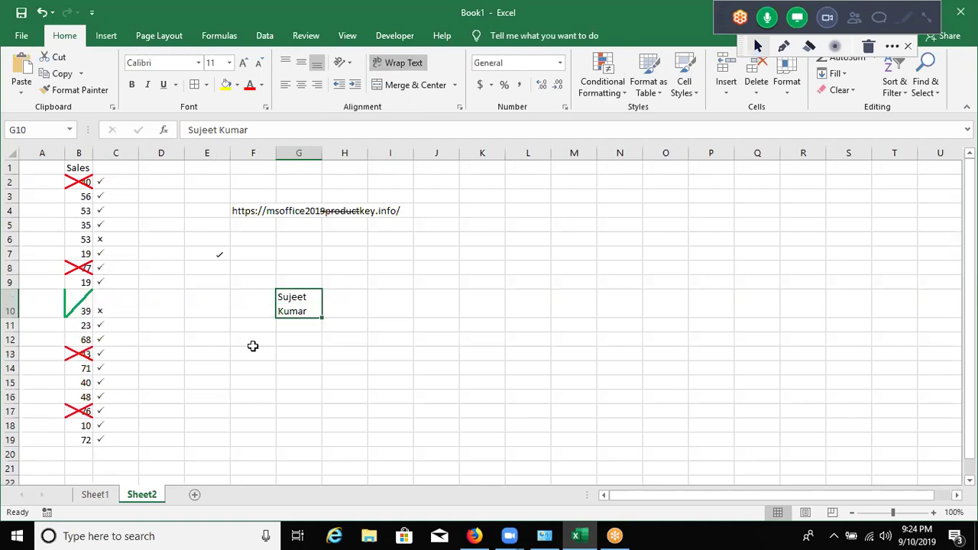
pyautogui.hotkey('alt', 'h')
pyautogui.press('w')
# Try a multi-line entry of 1213 852 and 147 in H12, then clear it
pyautogui.click(321, 330)
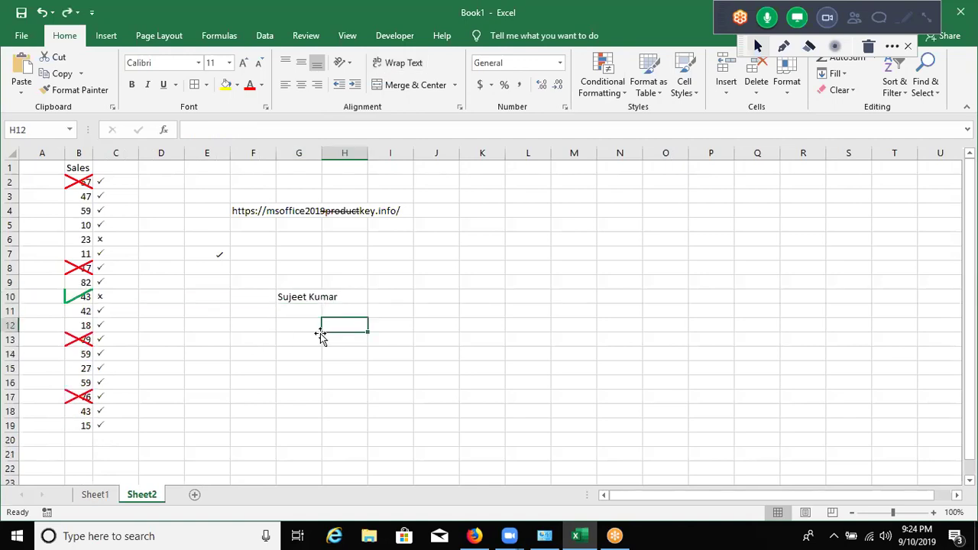
pyautogui.write('1')
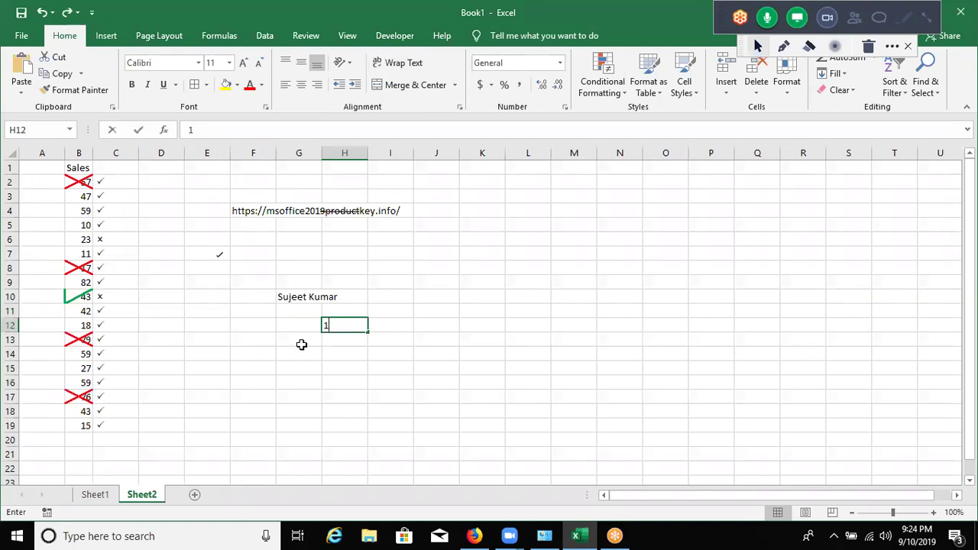
pyautogui.write('213 ')
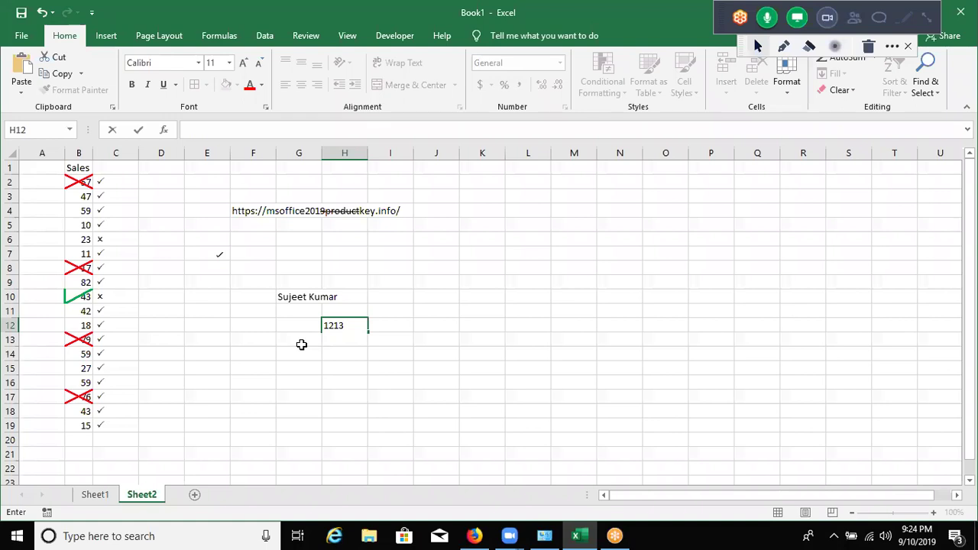
pyautogui.write('852')
pyautogui.hotkey('alt', 'Return')
pyautogui.write('147')
pyautogui.press('Return')
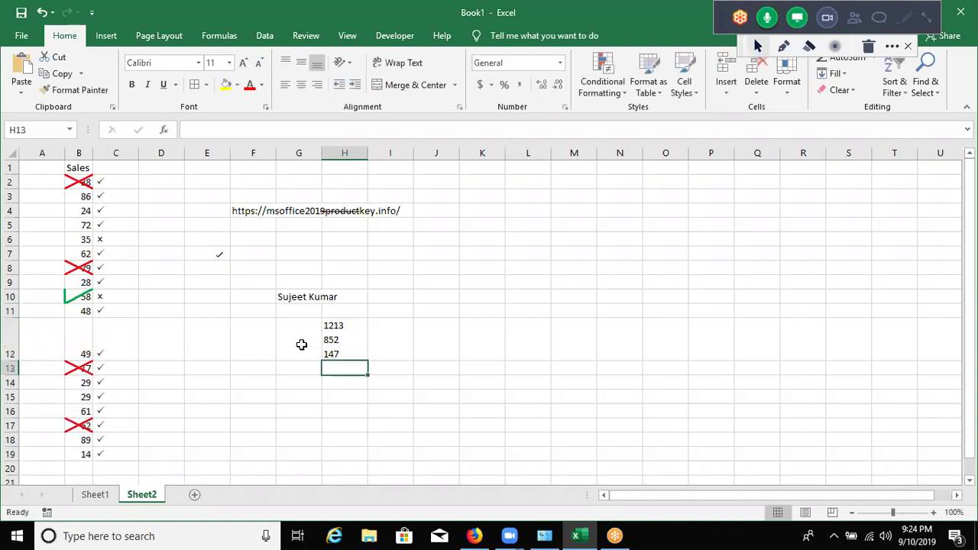
pyautogui.press('Up')
pyautogui.press('Delete')
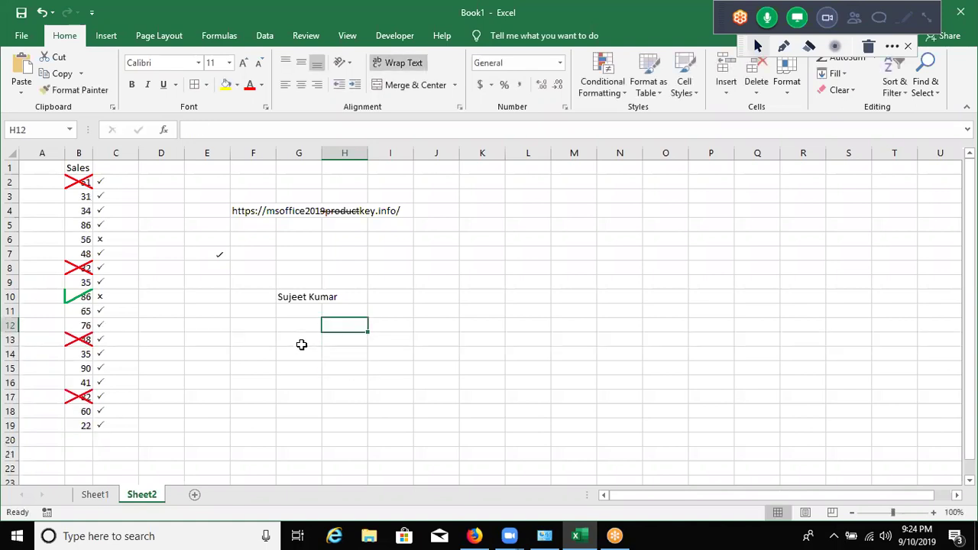
# Recalculate with F9, AutoFit column G to the name, then undo the width change
pyautogui.click(295, 299)
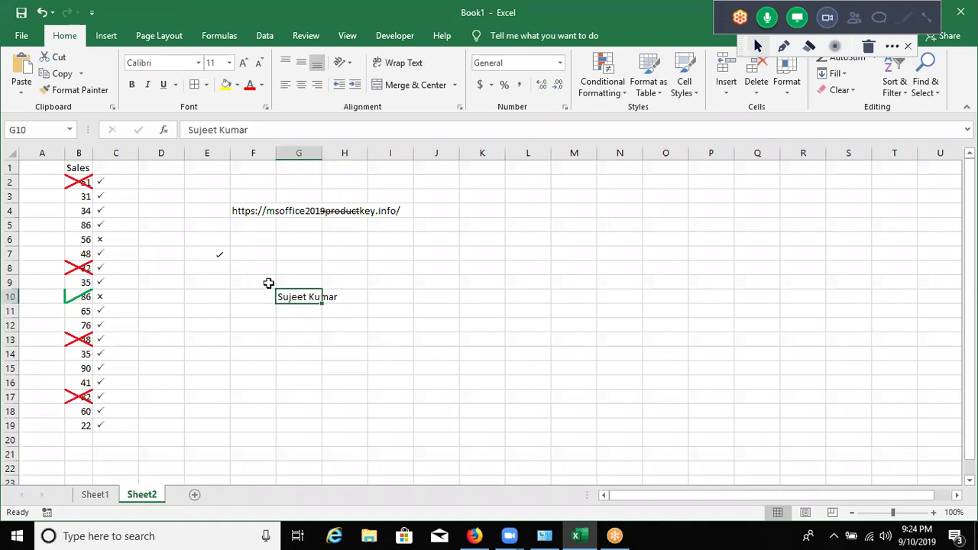
pyautogui.press('F9')
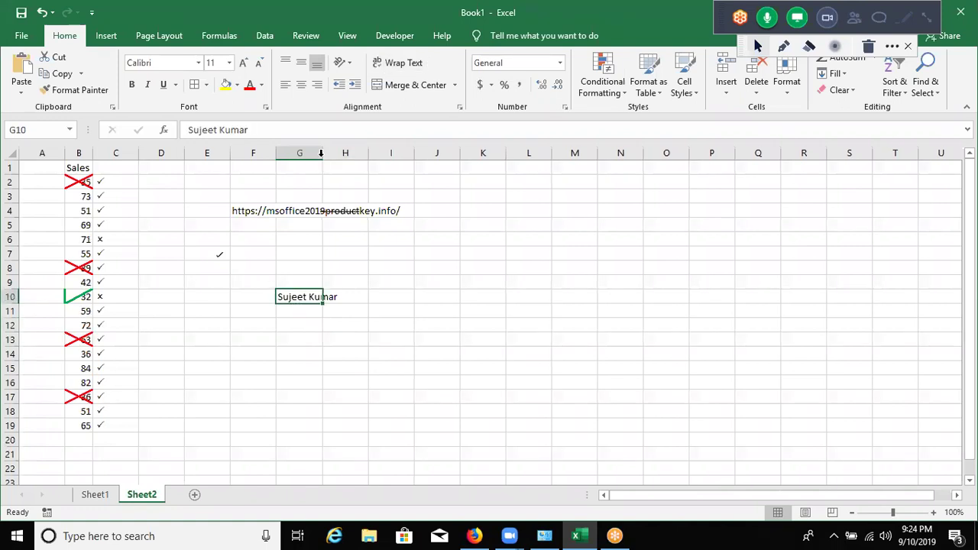
pyautogui.doubleClick(322, 154)
pyautogui.click(313, 306)
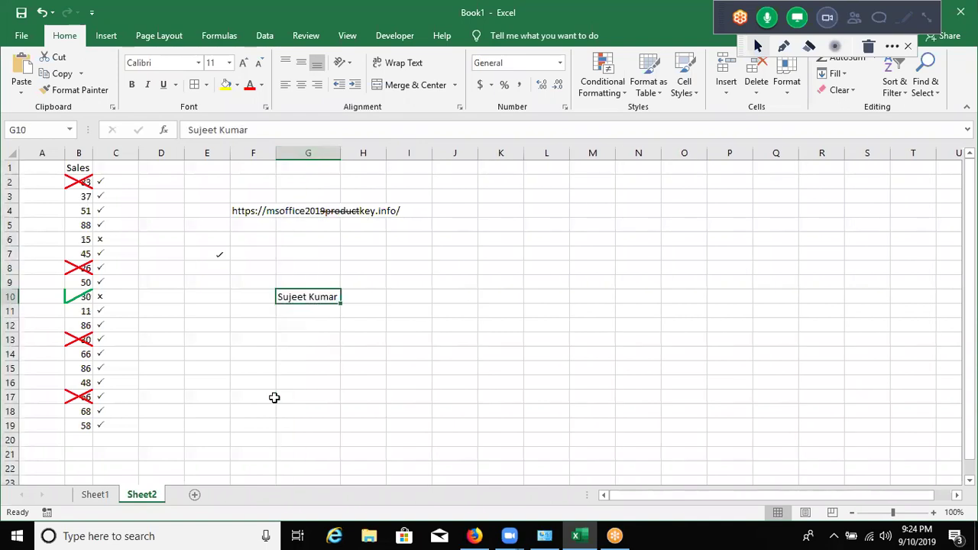
pyautogui.hotkey('ctrl', 'z')
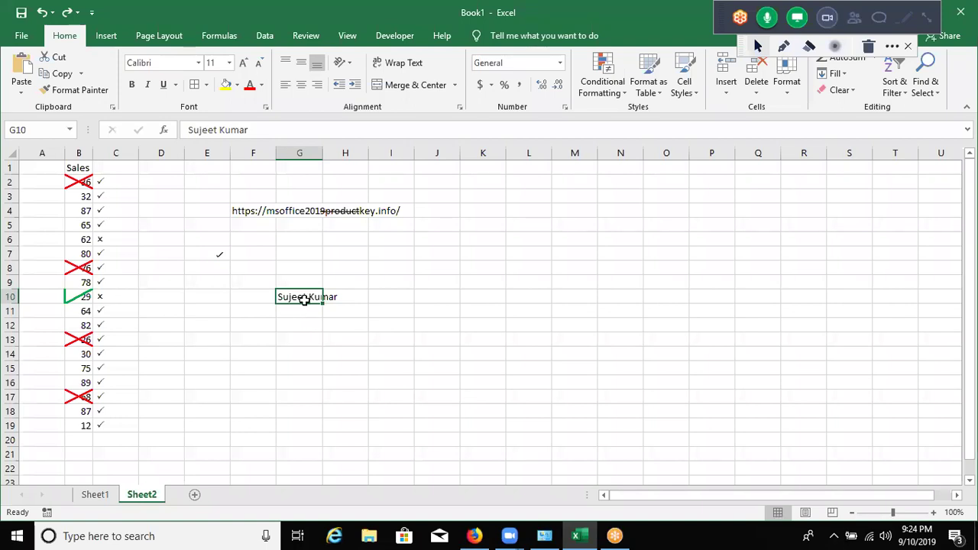
# Give G10 Shrink to fit in Format Cells, then widen column G so the name shows full size
pyautogui.rightClick(304, 298)
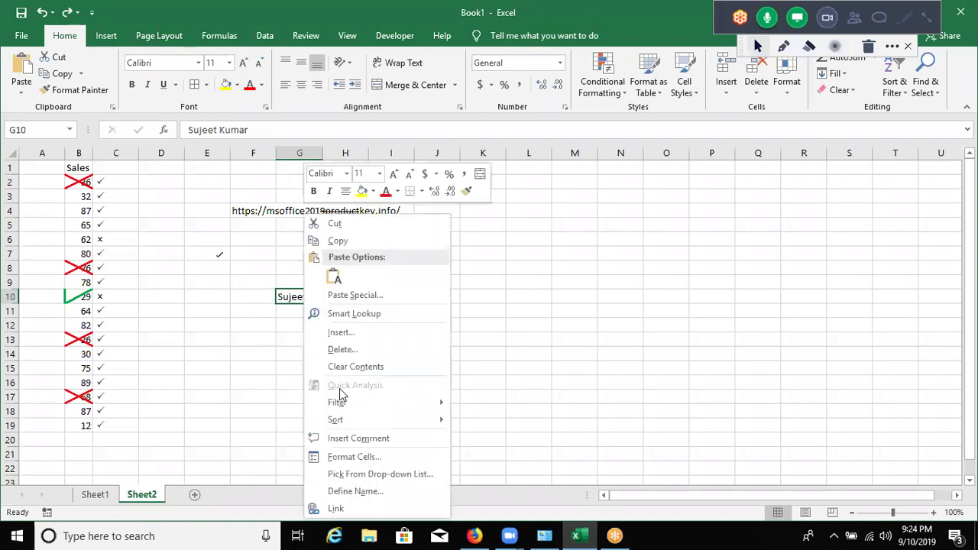
pyautogui.click(342, 457)
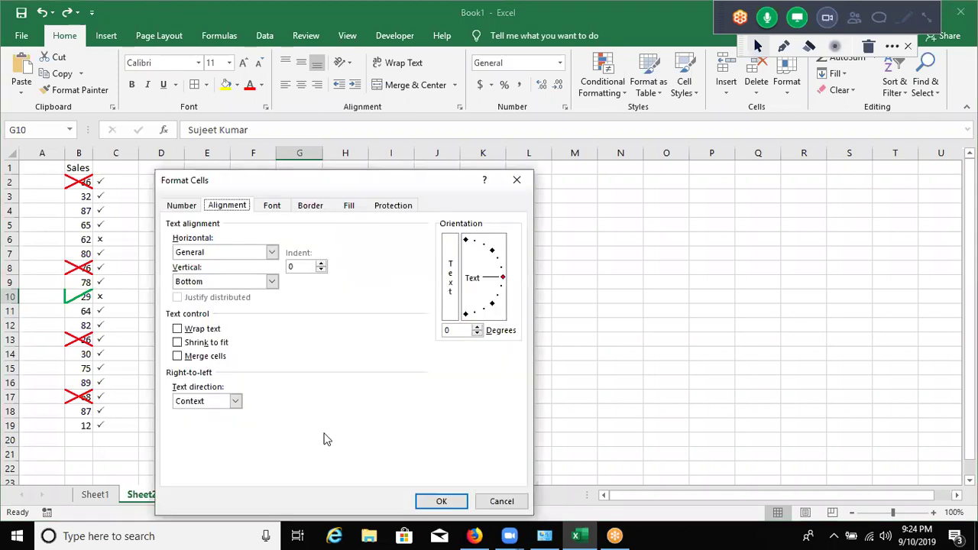
pyautogui.click(203, 348)
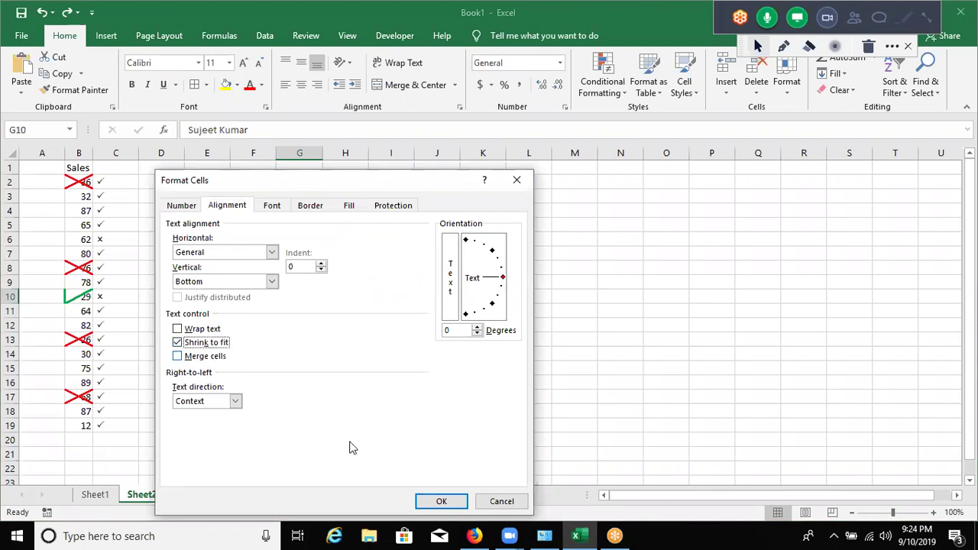
pyautogui.click(441, 502)
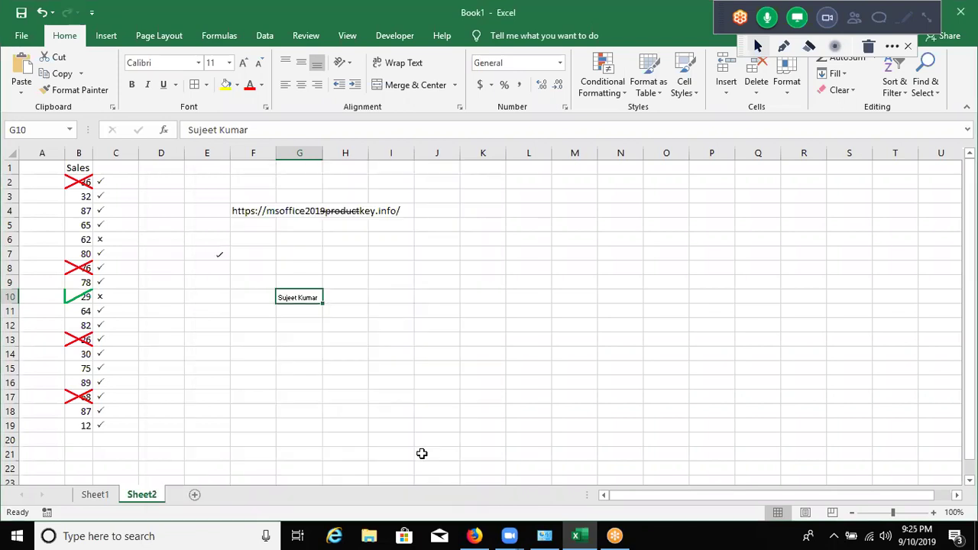
pyautogui.moveTo(322, 155); pyautogui.dragTo(359, 151)
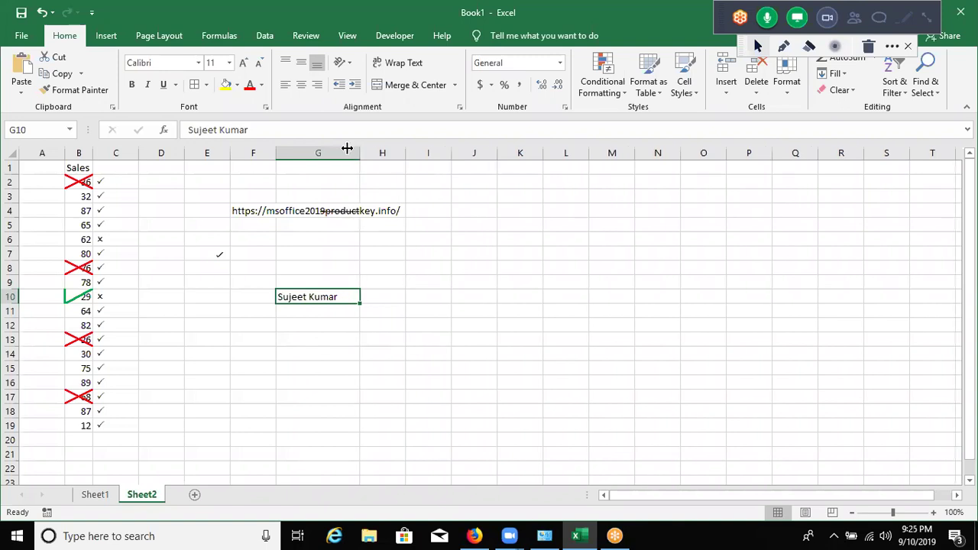
pyautogui.moveTo(347, 148)
pyautogui.mouseDown()
pyautogui.moveTo(313, 152)
pyautogui.moveTo(329, 153)
pyautogui.mouseUp()
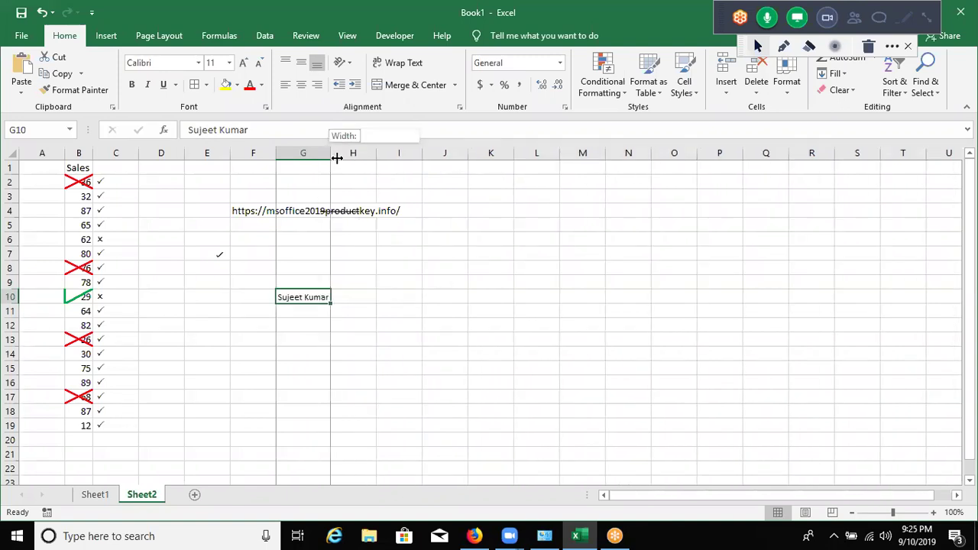
pyautogui.moveTo(329, 153); pyautogui.dragTo(336, 153)
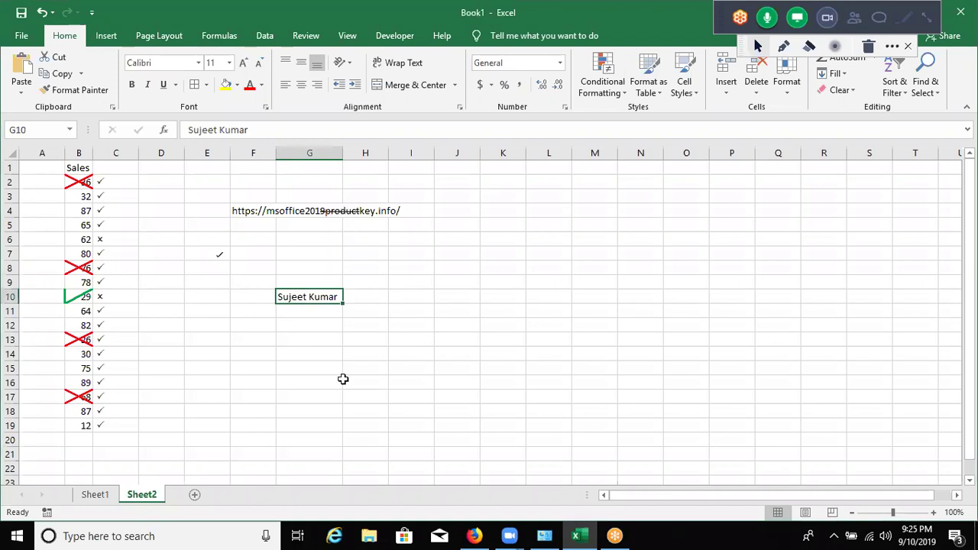
# Select the block F23:K29 below the sales data and apply Merge & Center
pyautogui.scroll(-5, 343, 379)
pyautogui.scroll(-1, 267, 223)
pyautogui.click(267, 223)
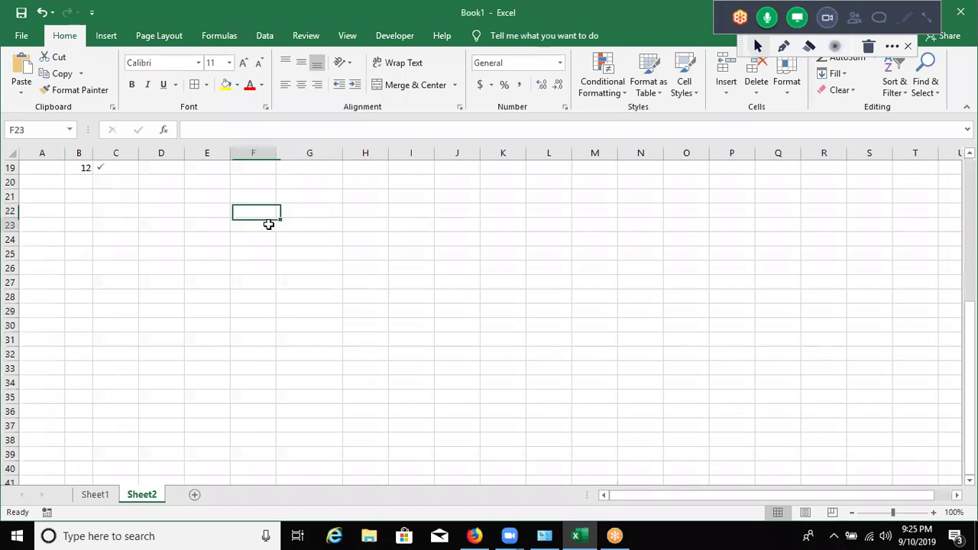
pyautogui.moveTo(477, 305); pyautogui.dragTo(412, 103)
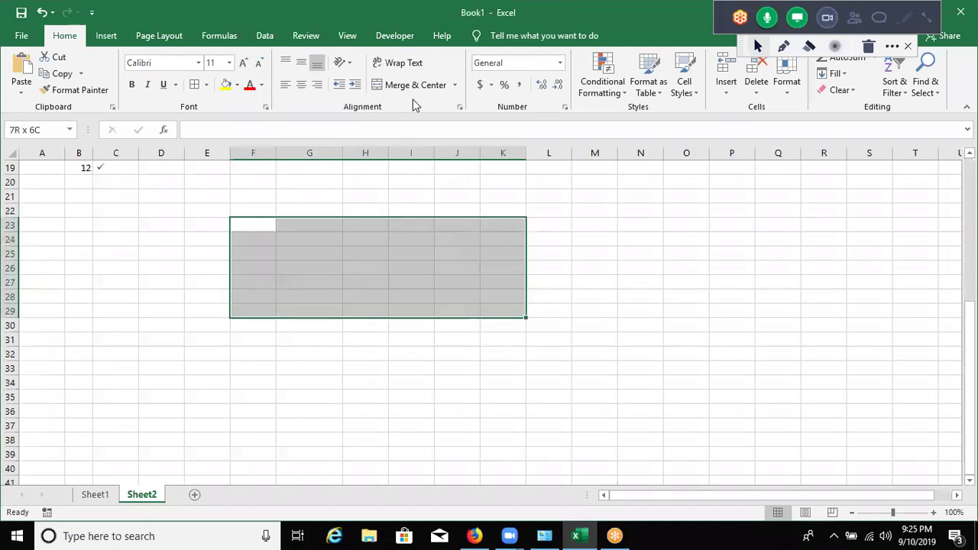
pyautogui.hotkey('alt', 'h')
pyautogui.press('m')
pyautogui.press('c')
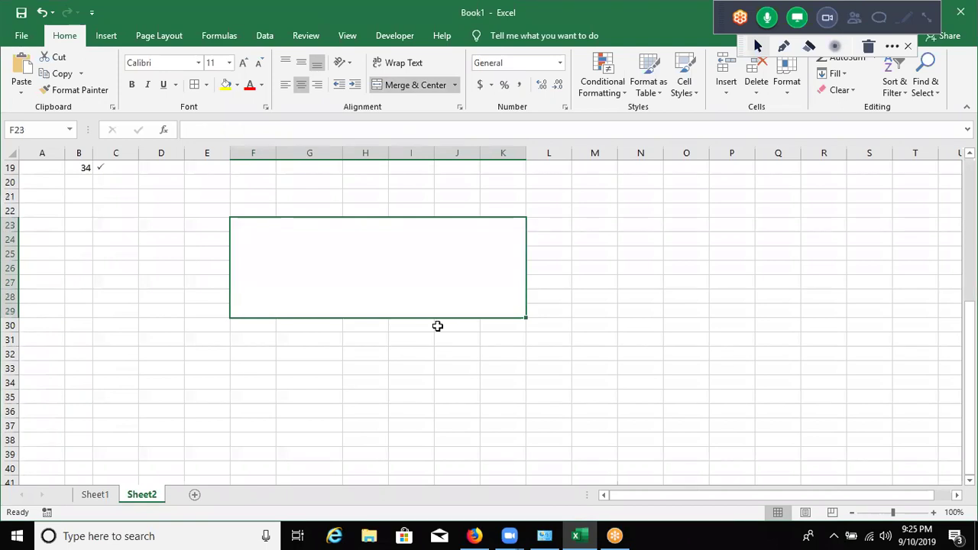
# Change the block to Merge Across and step through the merged rows to check them
pyautogui.click(456, 92)
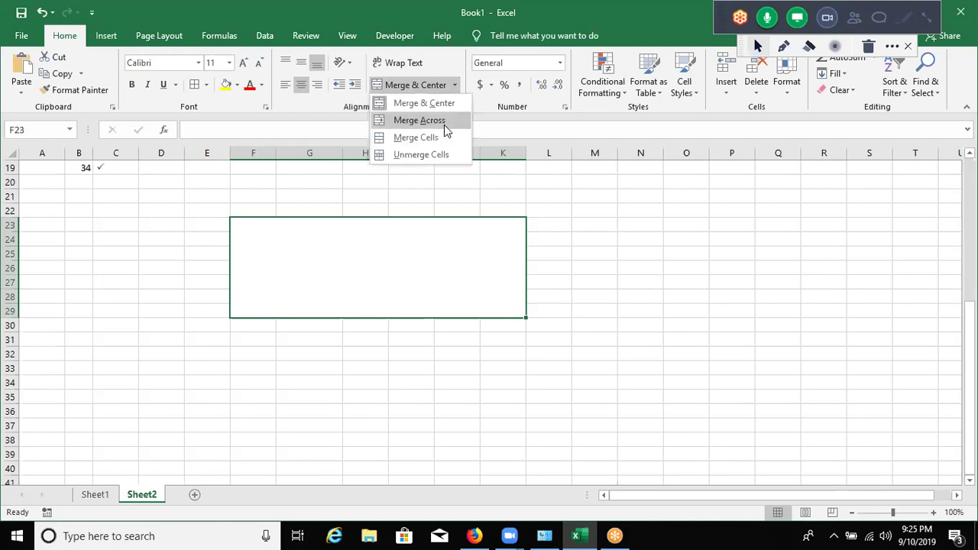
pyautogui.click(444, 122)
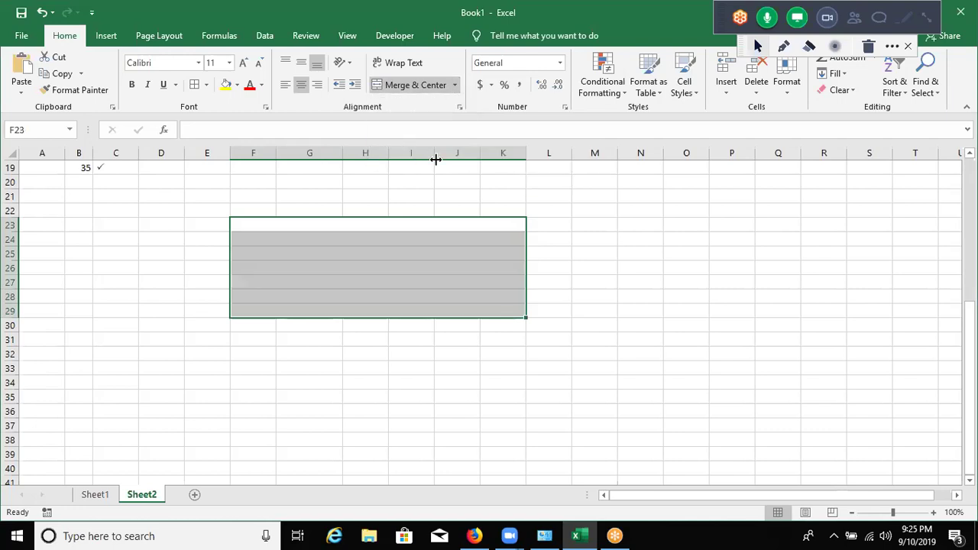
pyautogui.click(396, 224)
pyautogui.press('Down')
pyautogui.press('Down')
pyautogui.press('Down')
pyautogui.press('Down')
pyautogui.press('Down')
pyautogui.press('Down')
pyautogui.press('Up')
pyautogui.press('Up')
pyautogui.press('Up')
pyautogui.press('Up')
pyautogui.press('Up')
pyautogui.press('Up')
pyautogui.press('Down')
pyautogui.press('Down')
pyautogui.press('Down')
pyautogui.press('Down')
pyautogui.press('Up')
pyautogui.press('Up')
pyautogui.press('Up')
pyautogui.press('Up')
pyautogui.press('Up')
pyautogui.scroll(-3, 153, 353)
pyautogui.click(116, 282)
pyautogui.click(564, 107)
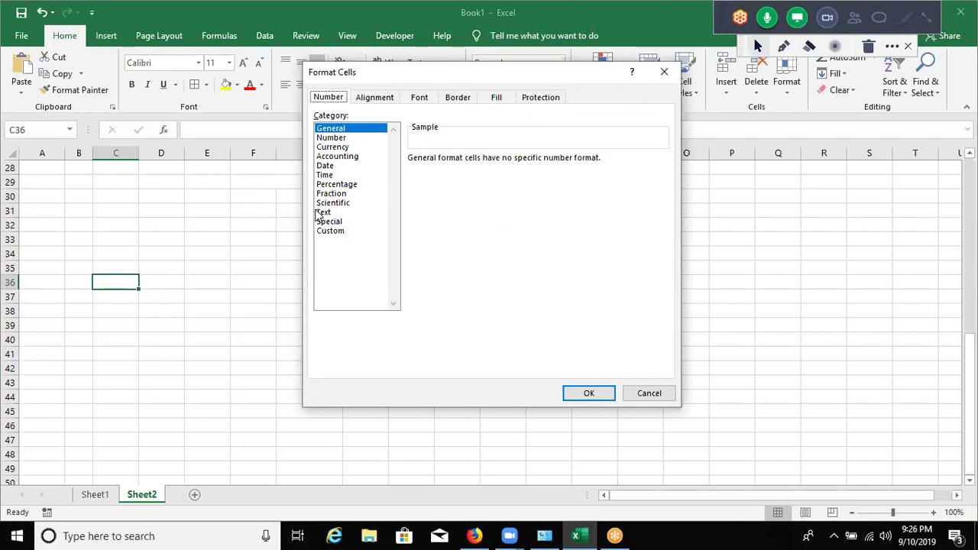
pyautogui.click(365, 137)
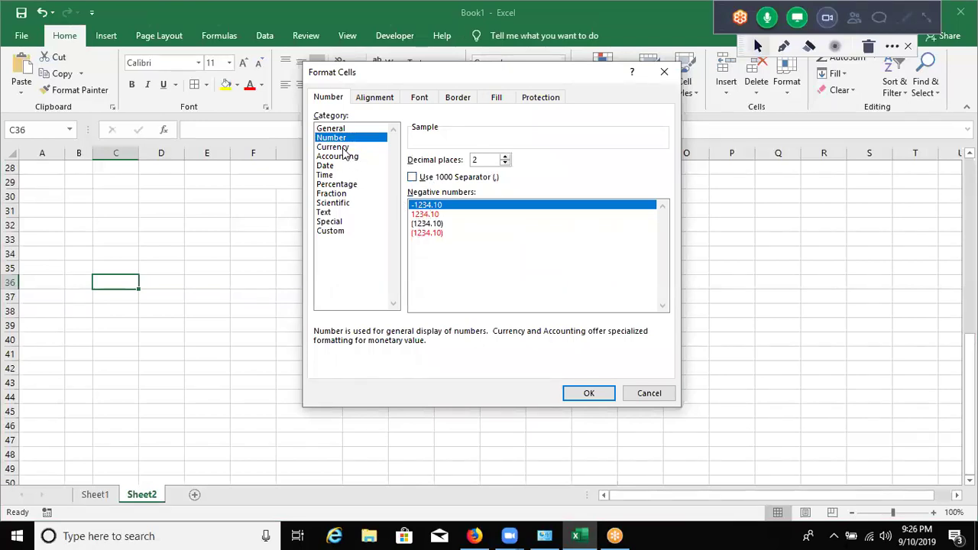
pyautogui.click(336, 147)
pyautogui.click(493, 177)
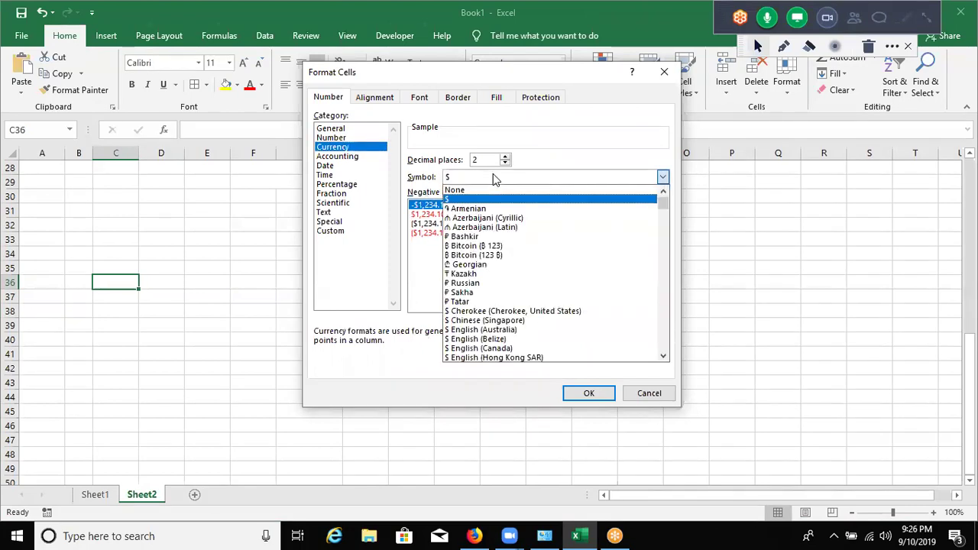
pyautogui.click(491, 177)
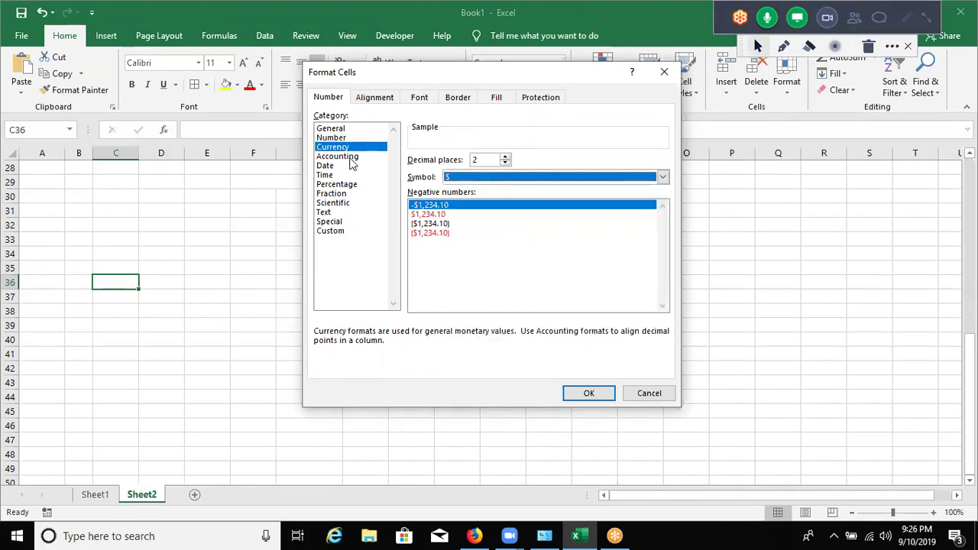
pyautogui.click(337, 156)
pyautogui.click(485, 179)
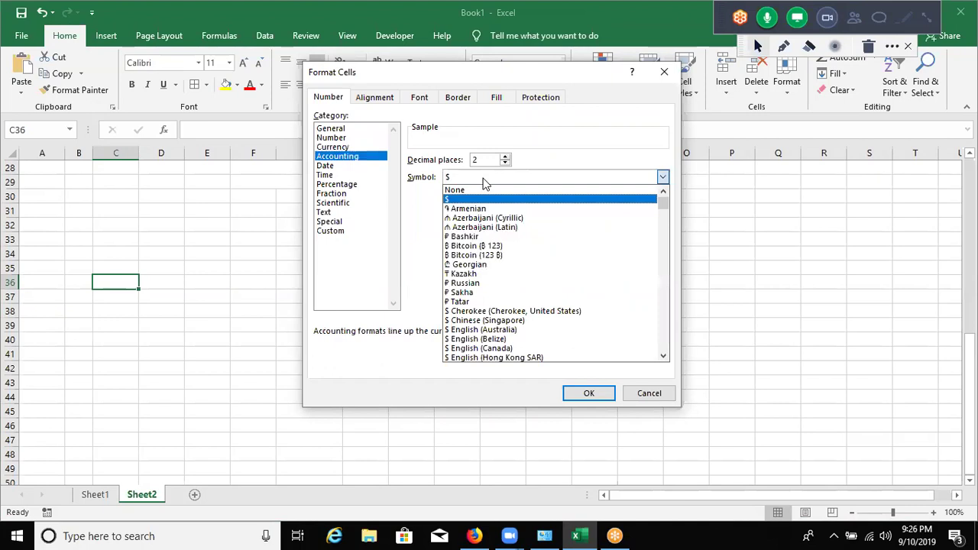
pyautogui.click(483, 181)
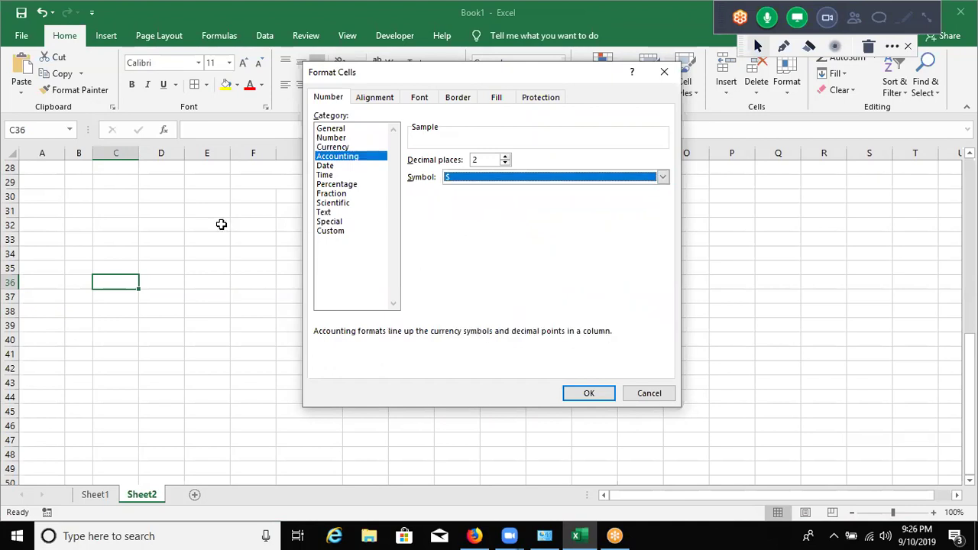
pyautogui.press('Return')
# Enter =RANDBETWEEN(10,90) in cell C30
pyautogui.click(94, 200)
pyautogui.write('=')
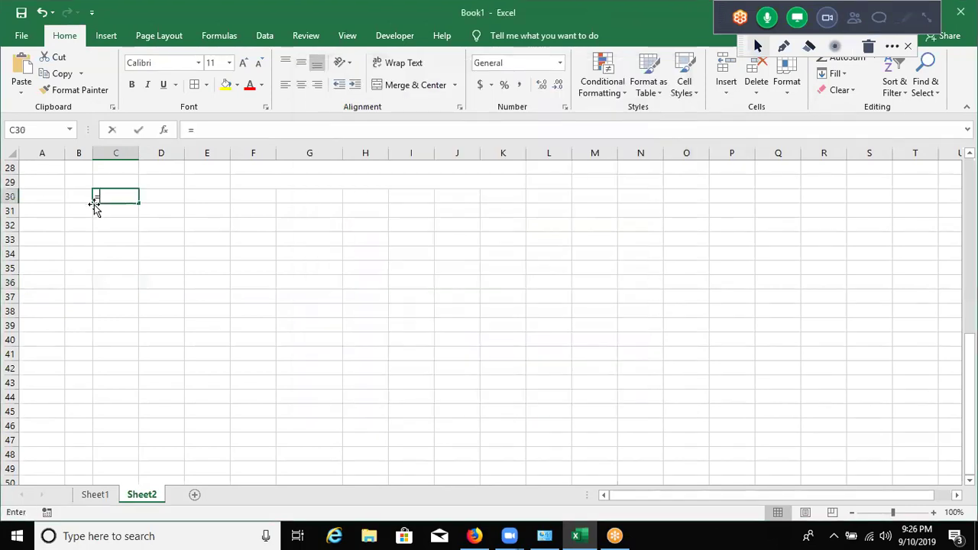
pyautogui.write('ra')
pyautogui.press('Down')
pyautogui.press('Down')
pyautogui.press('Tab')
pyautogui.write('10')
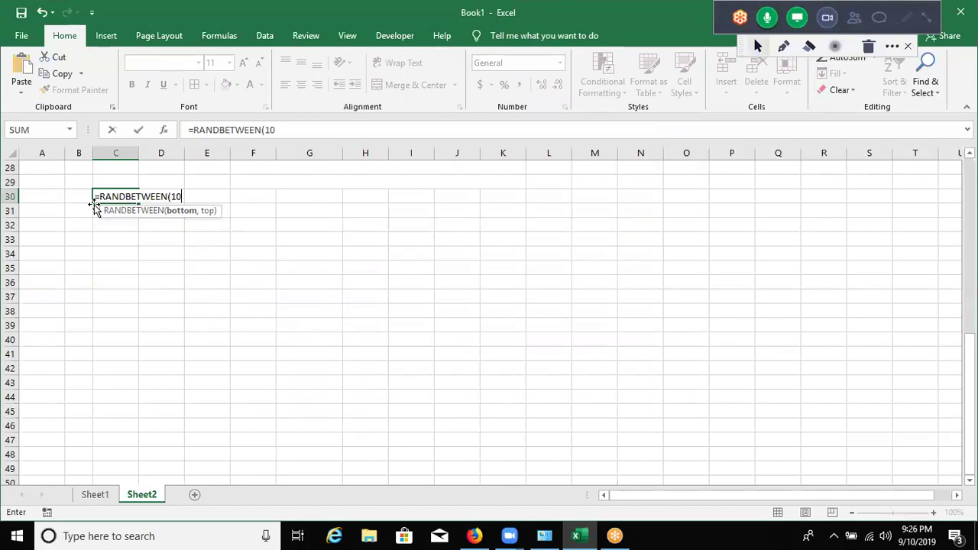
pyautogui.write(',90')
pyautogui.press('Return')
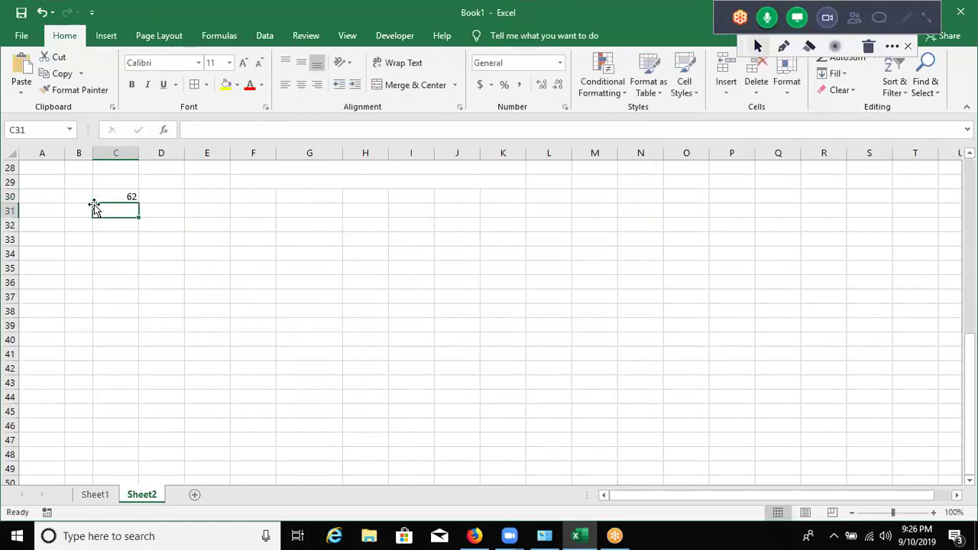
# Fill the RANDBETWEEN formula across the range C30:M42
pyautogui.press('Up')
pyautogui.hotkey('shift', 'Right')
pyautogui.hotkey('shift', 'Right')
pyautogui.hotkey('shift', 'Right')
pyautogui.hotkey('shift', 'Right')
pyautogui.hotkey('shift', 'Down')
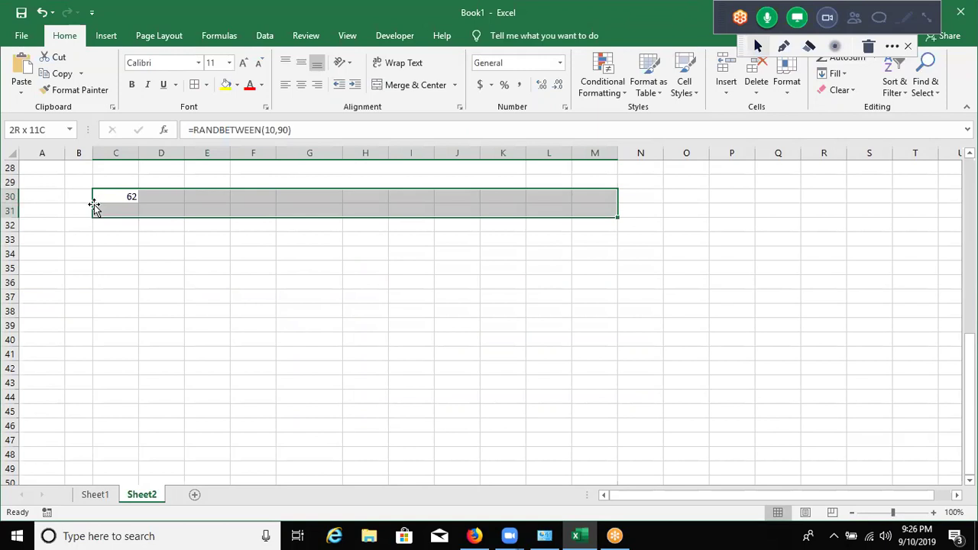
pyautogui.hotkey('shift', 'Down')
pyautogui.hotkey('shift', 'Down')
pyautogui.hotkey('shift', 'Down')
pyautogui.press('F2')
pyautogui.hotkey('ctrl', 'Return')
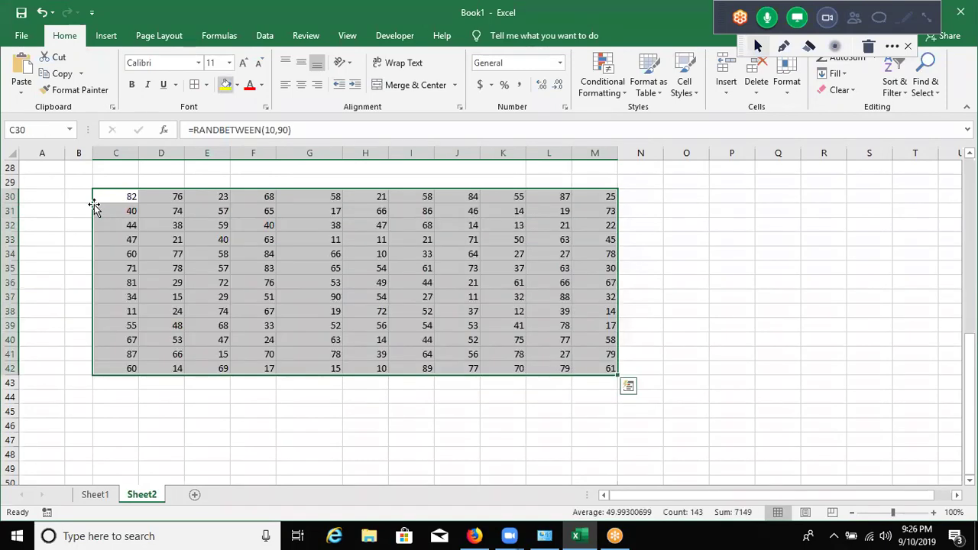
# Set F33, I34, I40, F40 and D39 to 0, then select the grid C30:M42
pyautogui.click(257, 246)
pyautogui.write('0')
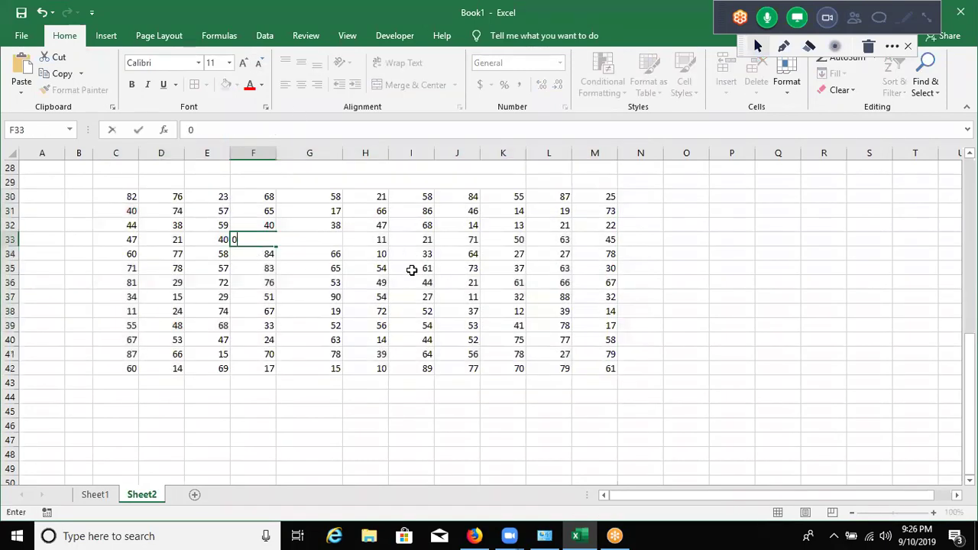
pyautogui.click(398, 259)
pyautogui.write('0')
pyautogui.click(412, 339)
pyautogui.write('0')
pyautogui.click(253, 339)
pyautogui.write('0')
pyautogui.click(177, 325)
pyautogui.write('0')
pyautogui.click(206, 354)
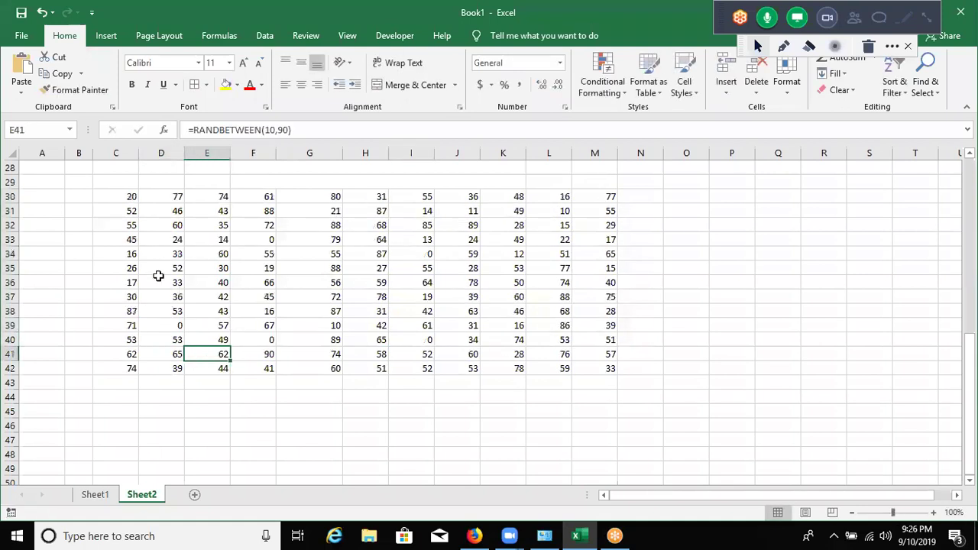
pyautogui.moveTo(115, 196); pyautogui.dragTo(603, 368)
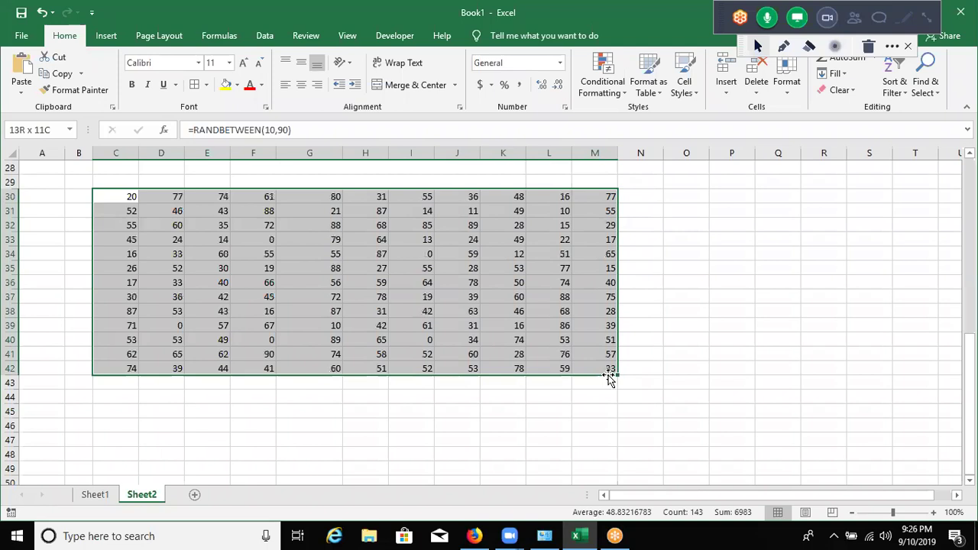
pyautogui.rightClick(571, 337)
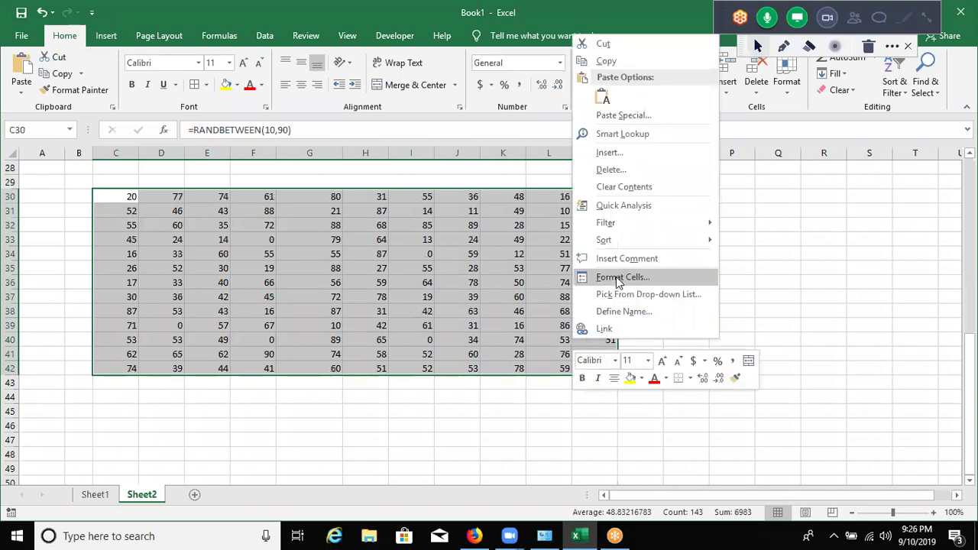
pyautogui.click(619, 277)
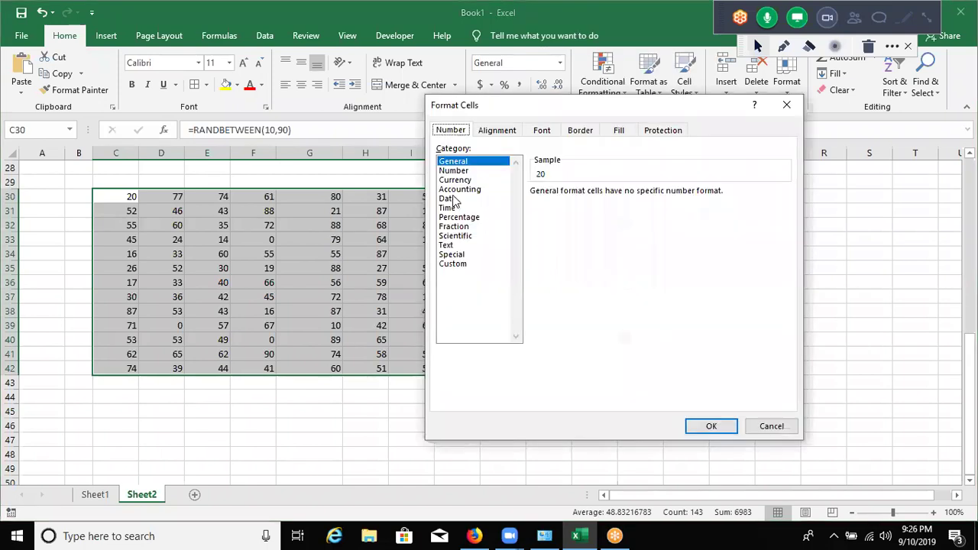
pyautogui.click(459, 189)
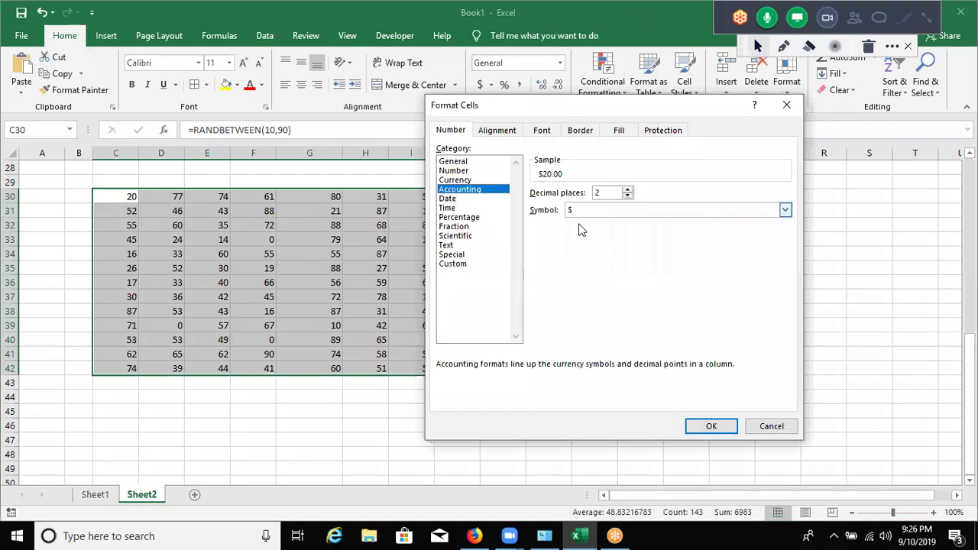
pyautogui.doubleClick(600, 192)
pyautogui.write('0')
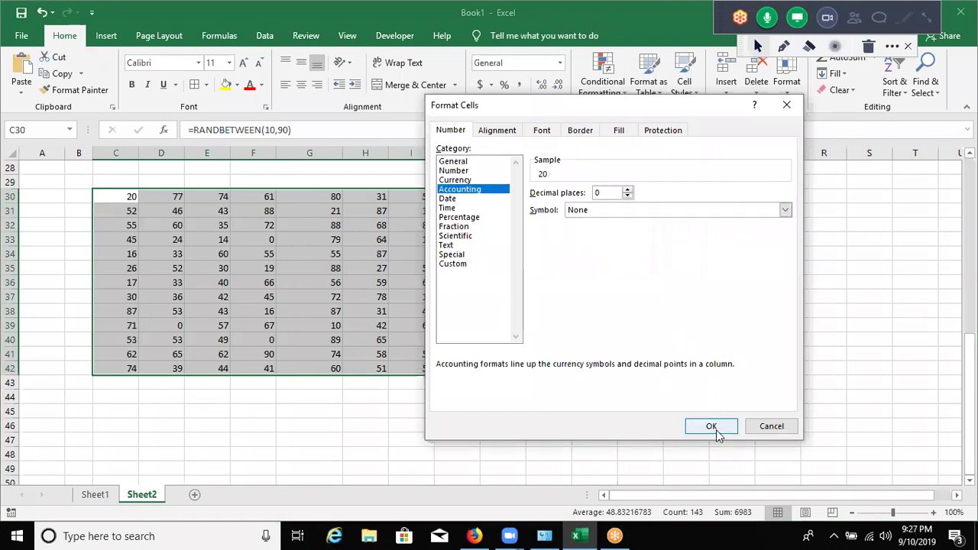
pyautogui.click(711, 426)
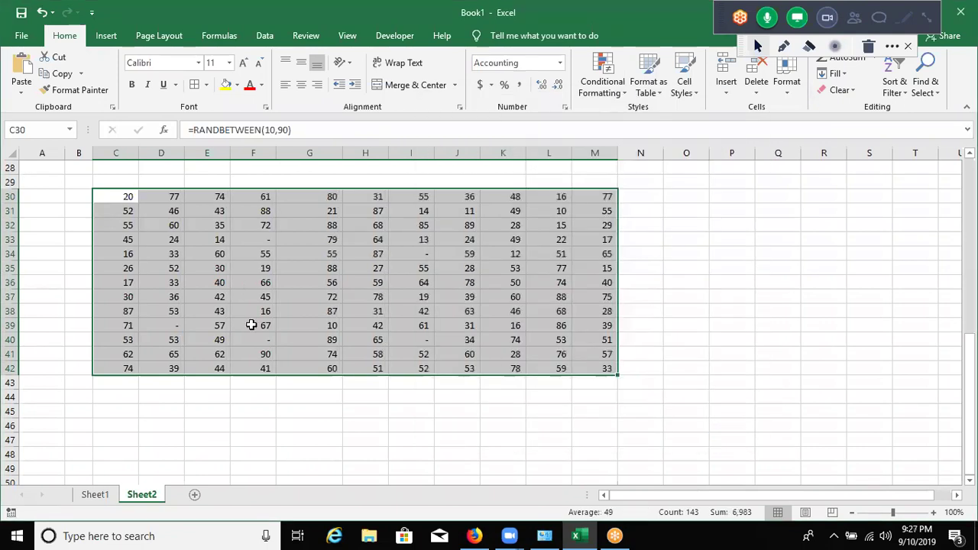
pyautogui.click(253, 228)
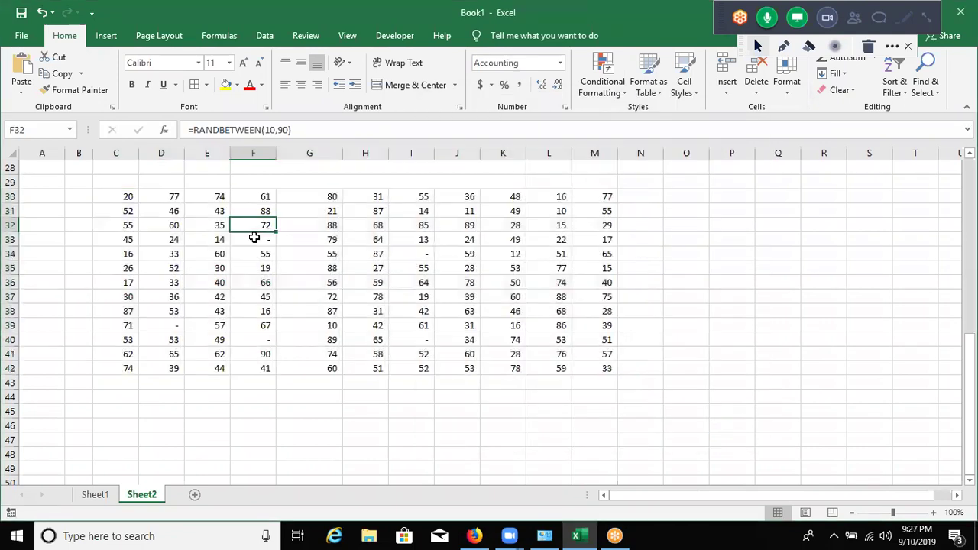
pyautogui.click(253, 242)
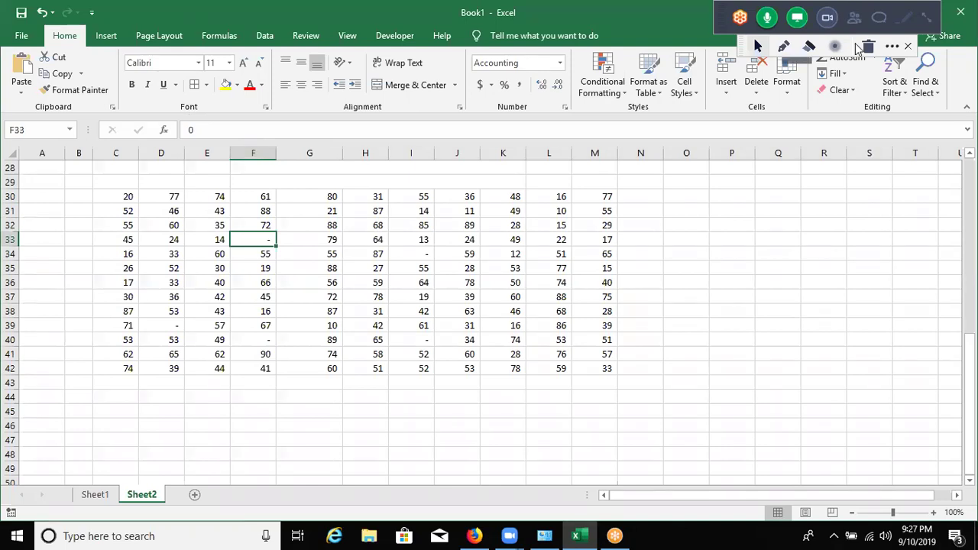
# Check the attendee list, then confirm ending the GoToMeeting session for everyone
pyautogui.click(857, 20)
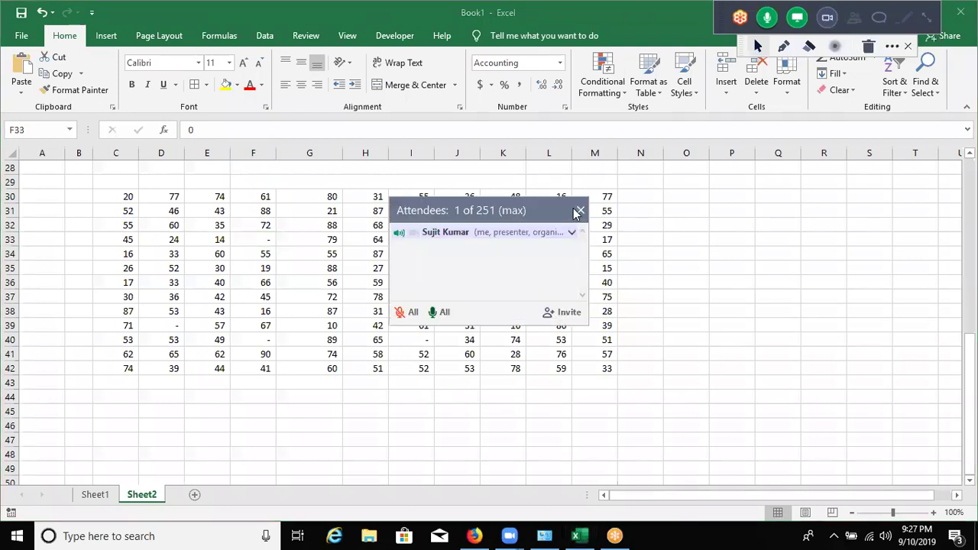
pyautogui.click(923, 23)
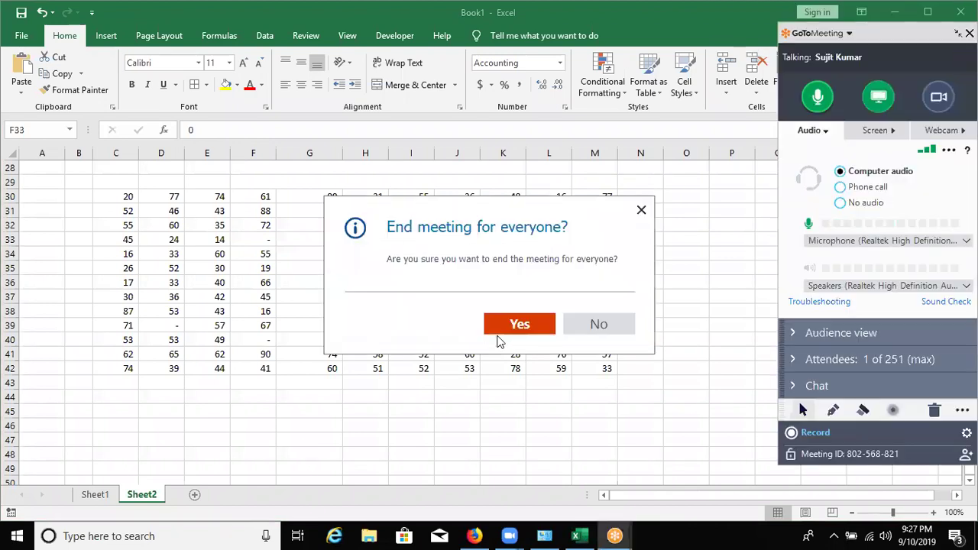
pyautogui.click(513, 325)
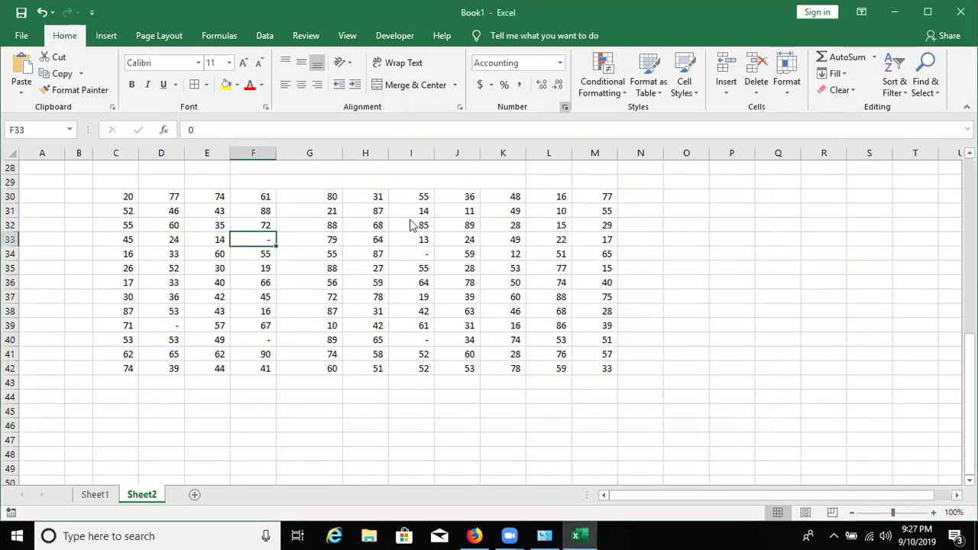
# Browse the Date and Time formats in Format Cells, closing it without changes
pyautogui.hotkey('ctrl', '1')
pyautogui.click(327, 166)
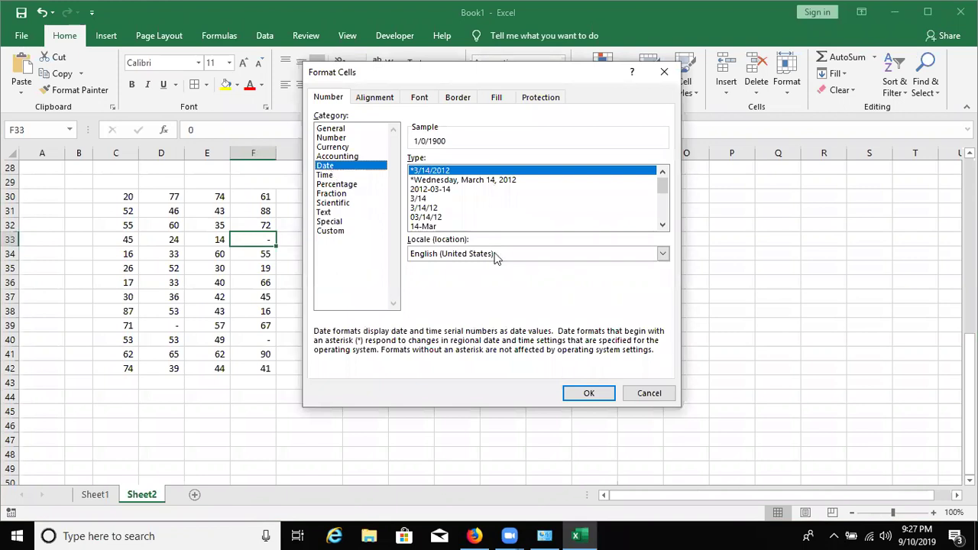
pyautogui.click(493, 255)
pyautogui.click(340, 182)
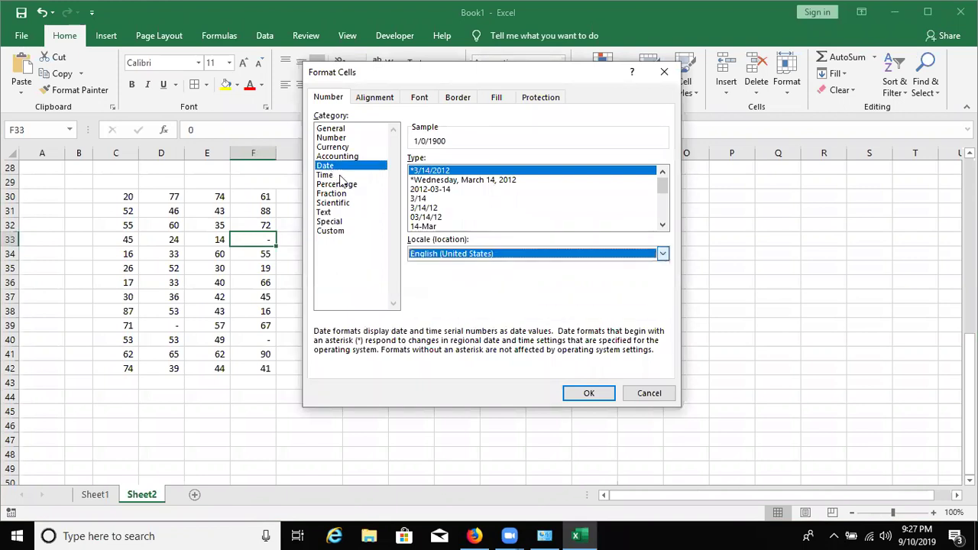
pyautogui.click(339, 178)
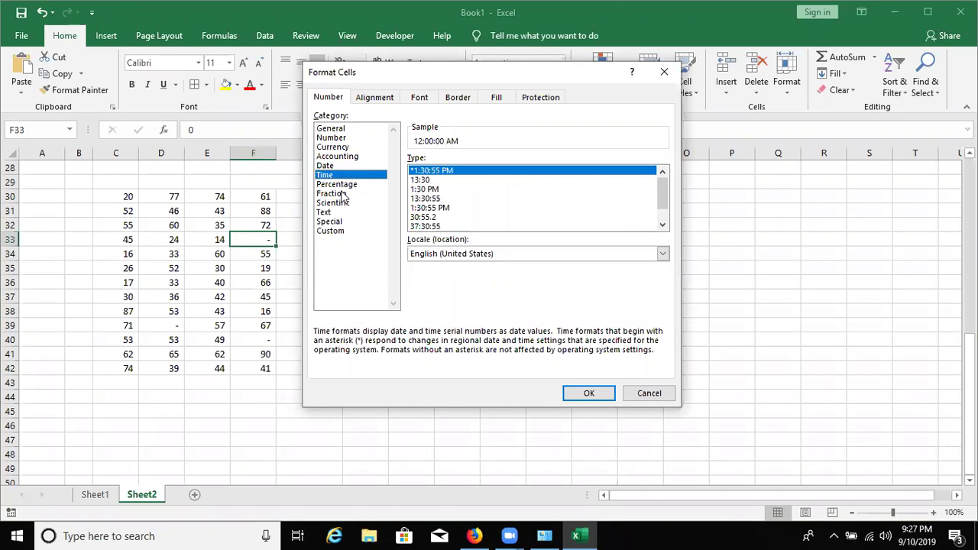
pyautogui.press('Escape')
# Enter 45:20 in D44 and confirm it received the [h]:mm:ss format
pyautogui.click(155, 398)
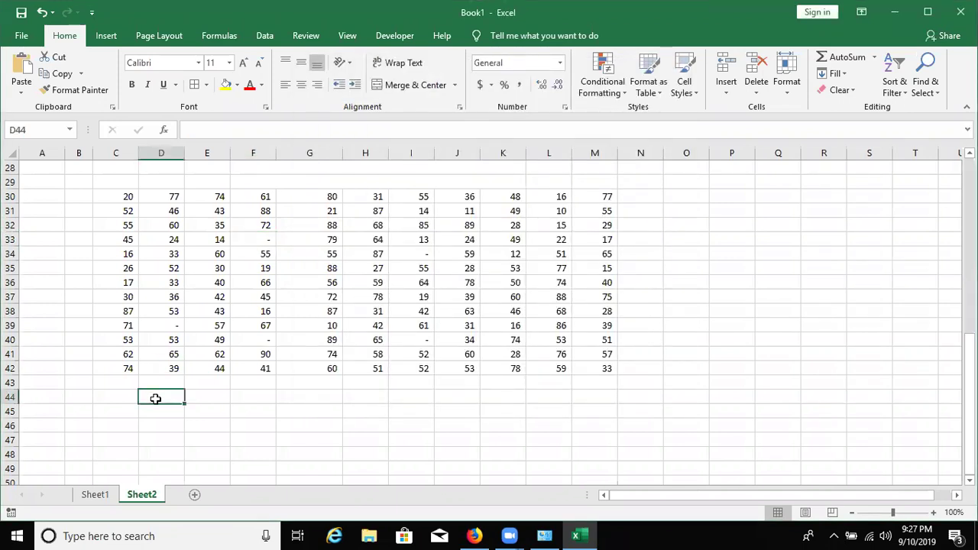
pyautogui.write('10:')
pyautogui.press('Escape')
pyautogui.write('45:20')
pyautogui.hotkey('ctrl', 'Return')
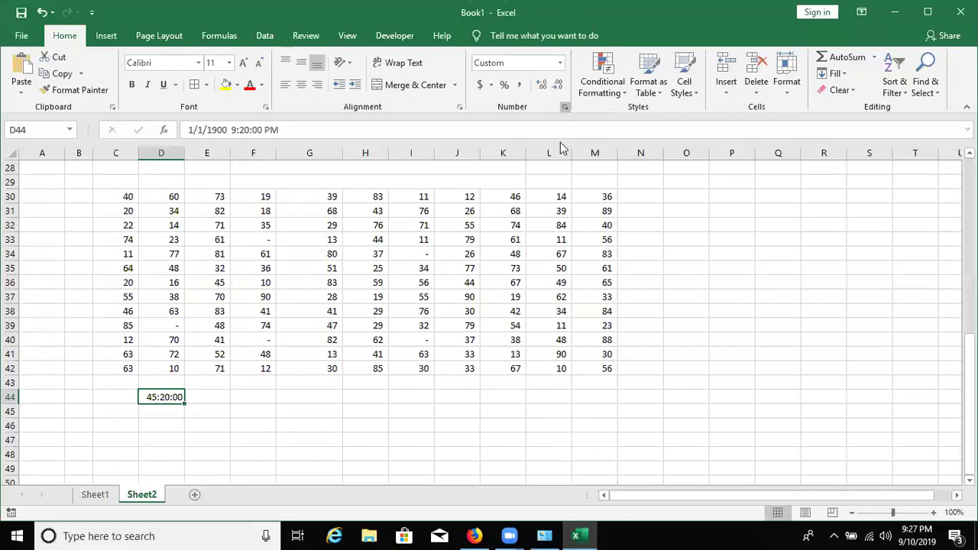
pyautogui.hotkey('ctrl', '1')
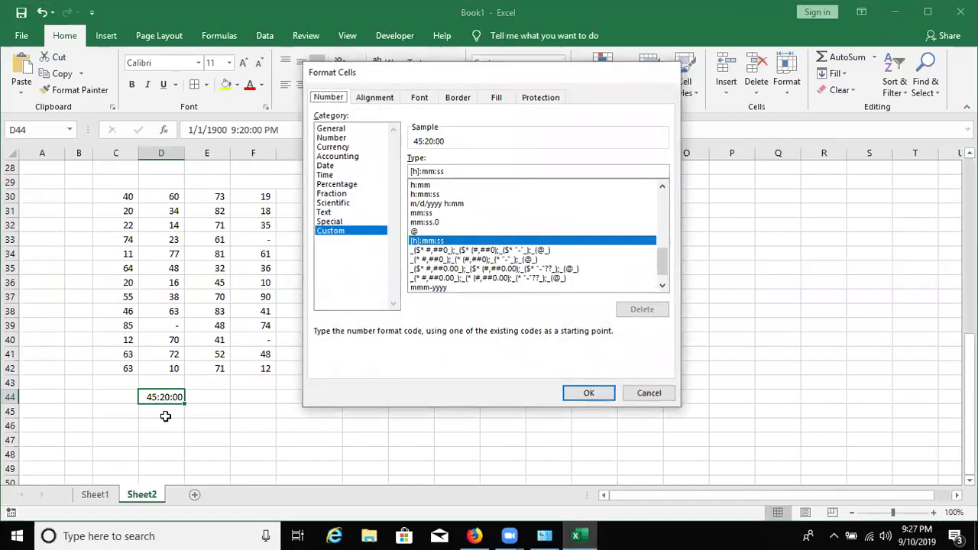
pyautogui.press('Return')
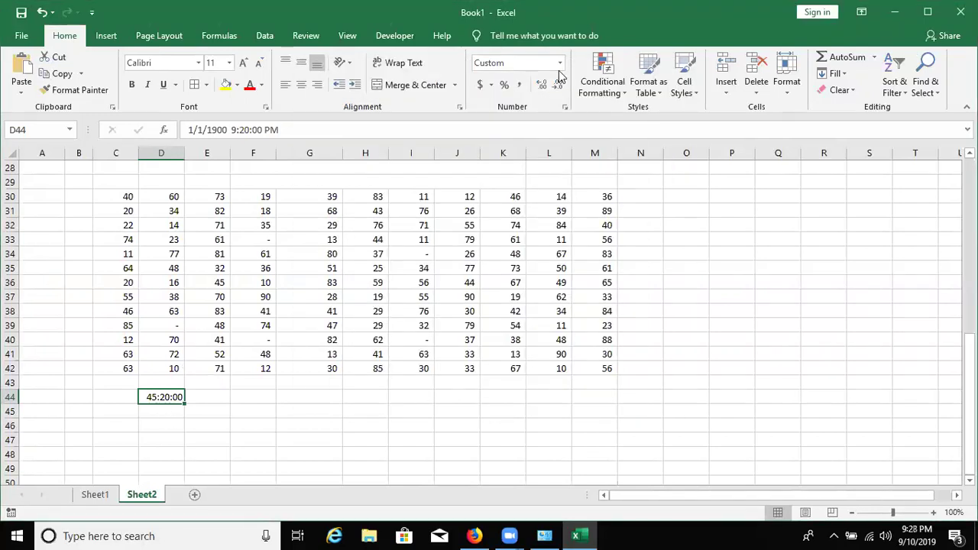
# Reset D44 to General, then apply the 37:30:55 elapsed-hours time format
pyautogui.click(560, 63)
pyautogui.click(526, 93)
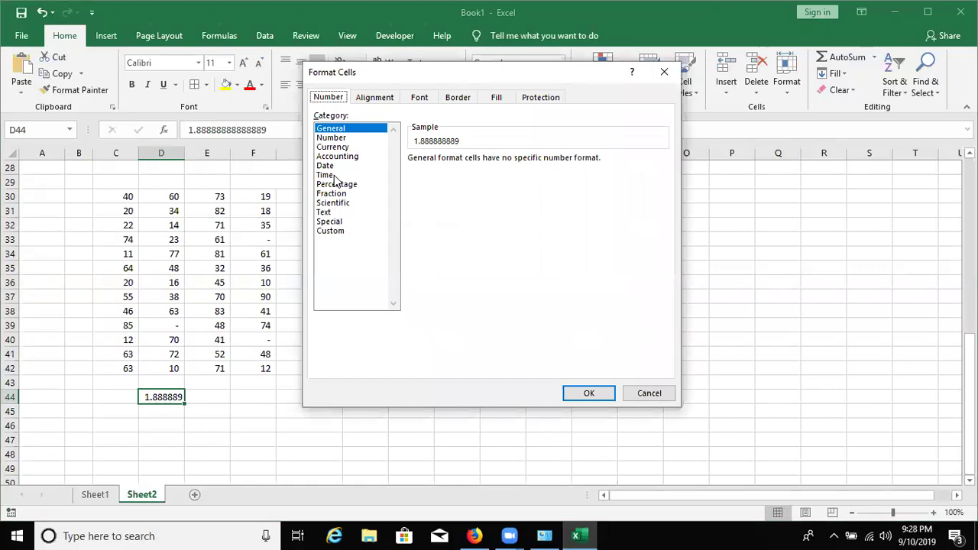
pyautogui.click(329, 175)
pyautogui.click(420, 198)
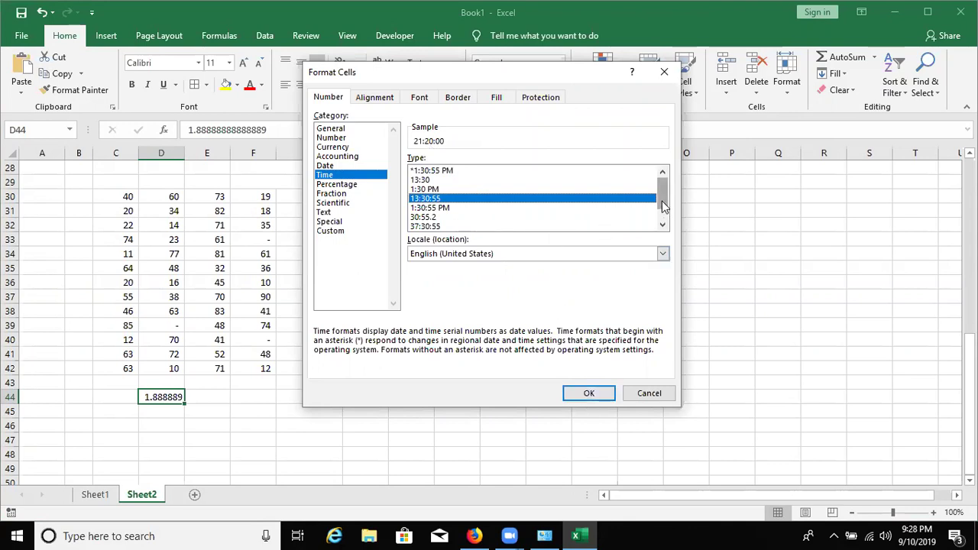
pyautogui.scroll(-2, 663, 218)
pyautogui.click(425, 208)
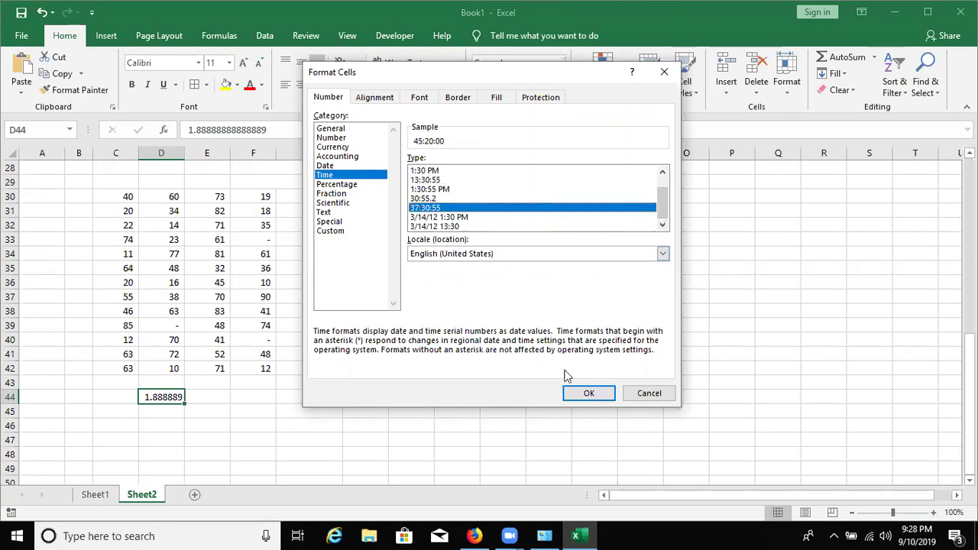
pyautogui.click(588, 394)
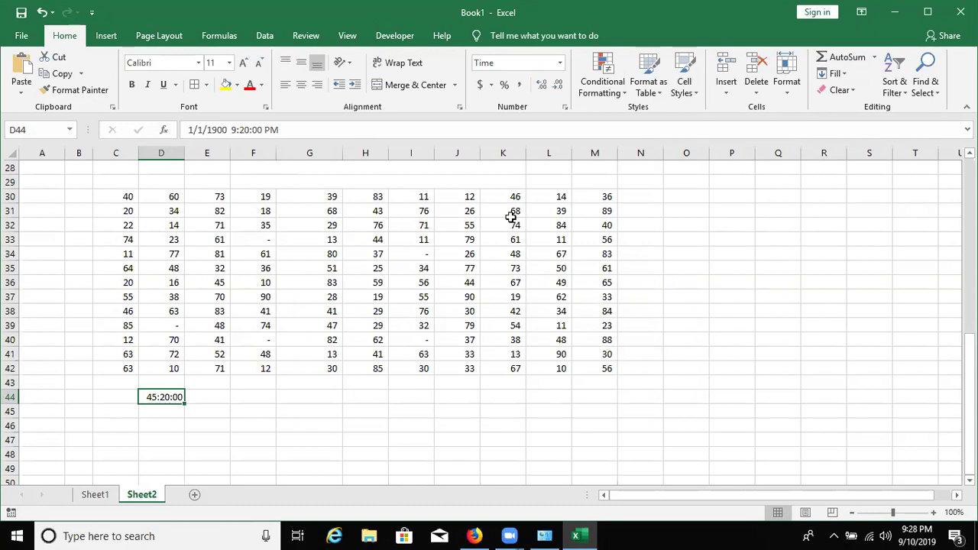
# Enter 2.5 in F44 and format it as an As halves fraction showing 2 1/2
pyautogui.click(235, 398)
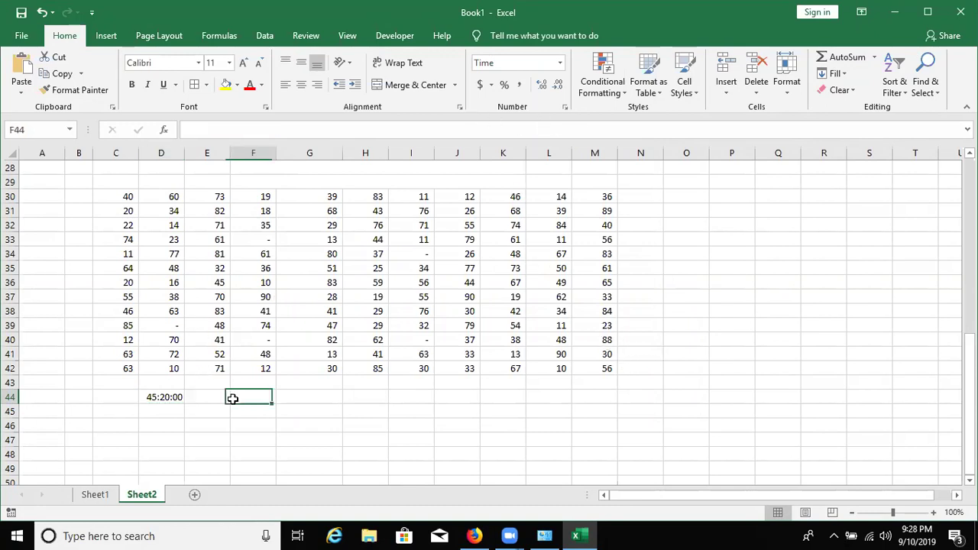
pyautogui.write('2.5')
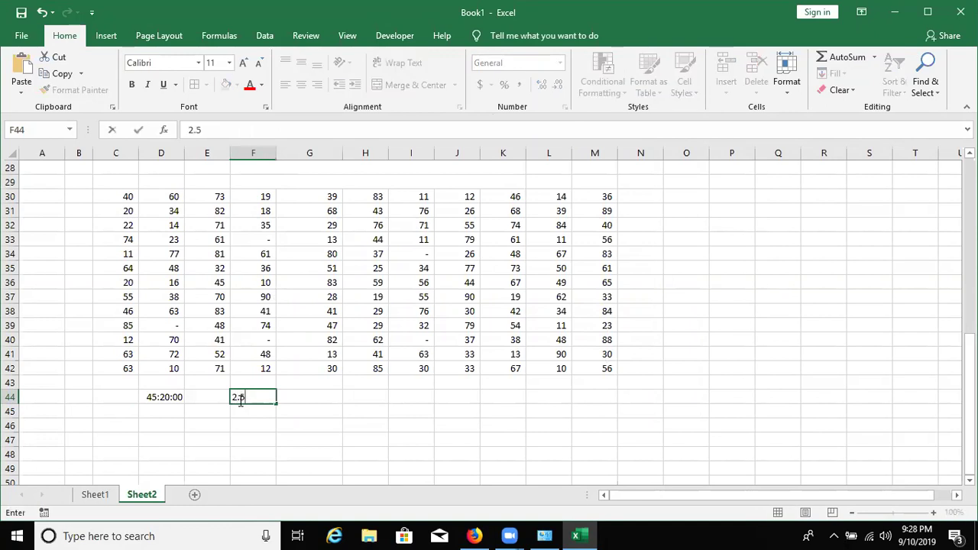
pyautogui.click(239, 405)
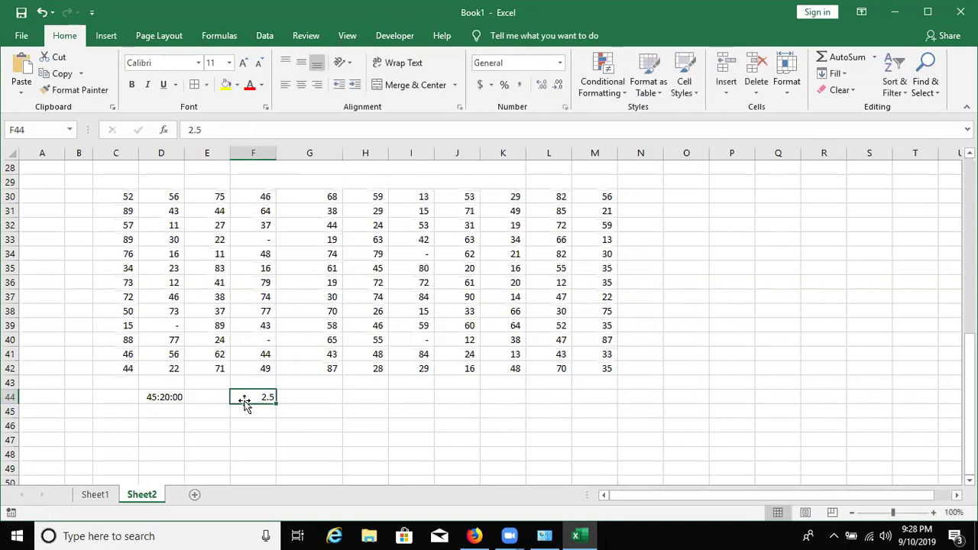
pyautogui.click(566, 110)
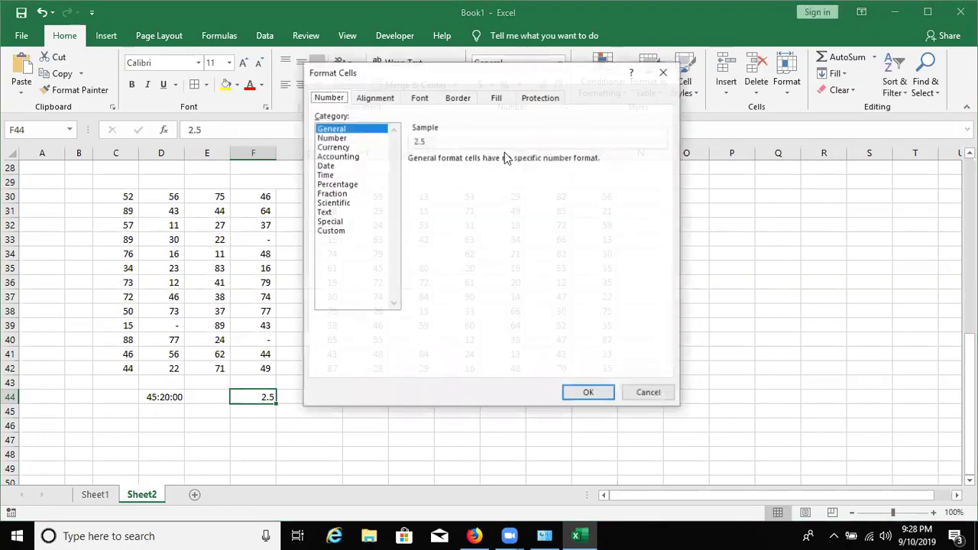
pyautogui.click(337, 195)
pyautogui.click(439, 199)
pyautogui.click(587, 397)
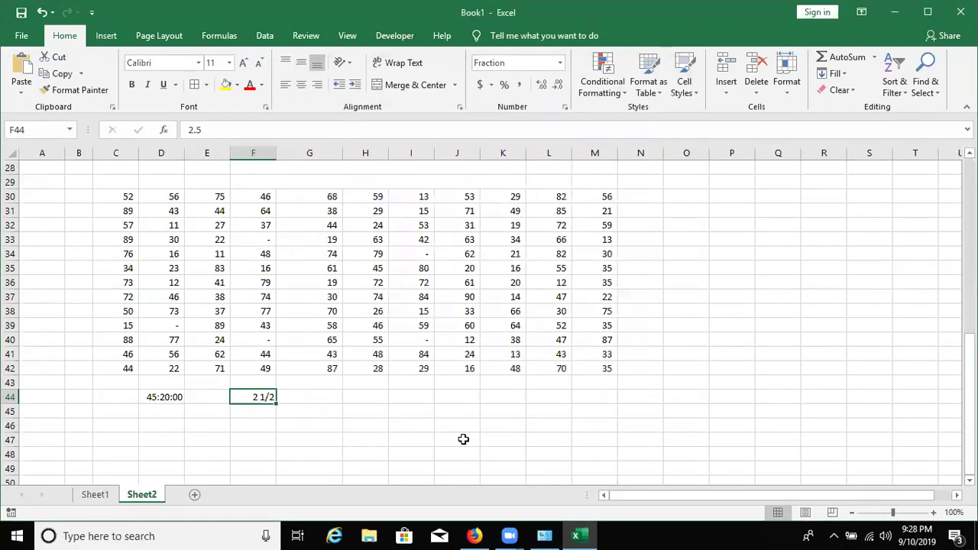
pyautogui.click(463, 439)
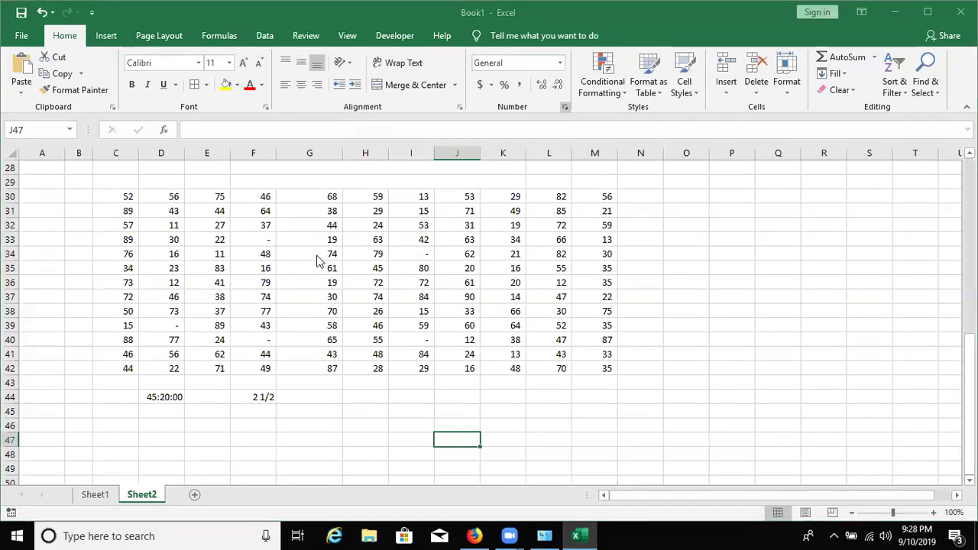
# Close Format Cells unchanged, select I45, and show the desktop with Windows+D
pyautogui.hotkey('ctrl', '1')
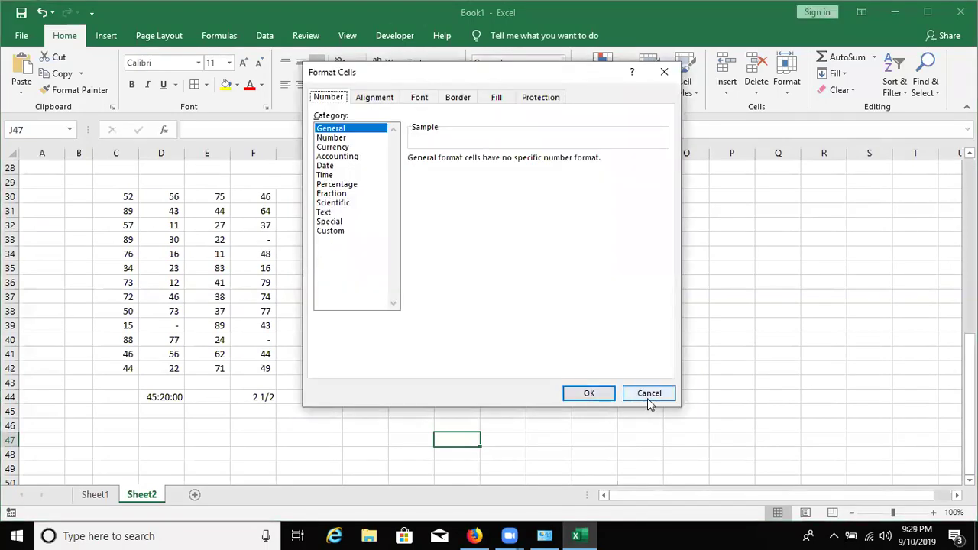
pyautogui.press('Escape')
pyautogui.click(425, 411)
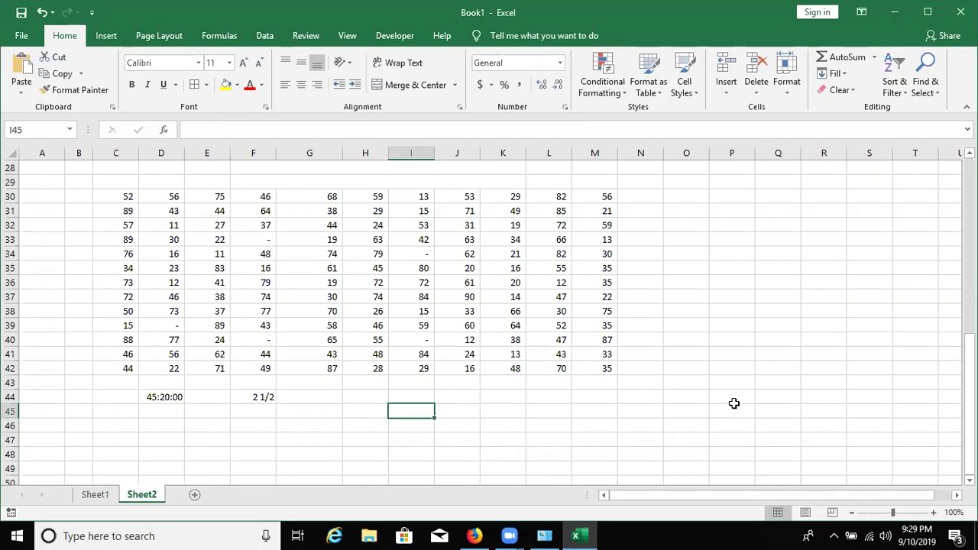
pyautogui.press('super+d')
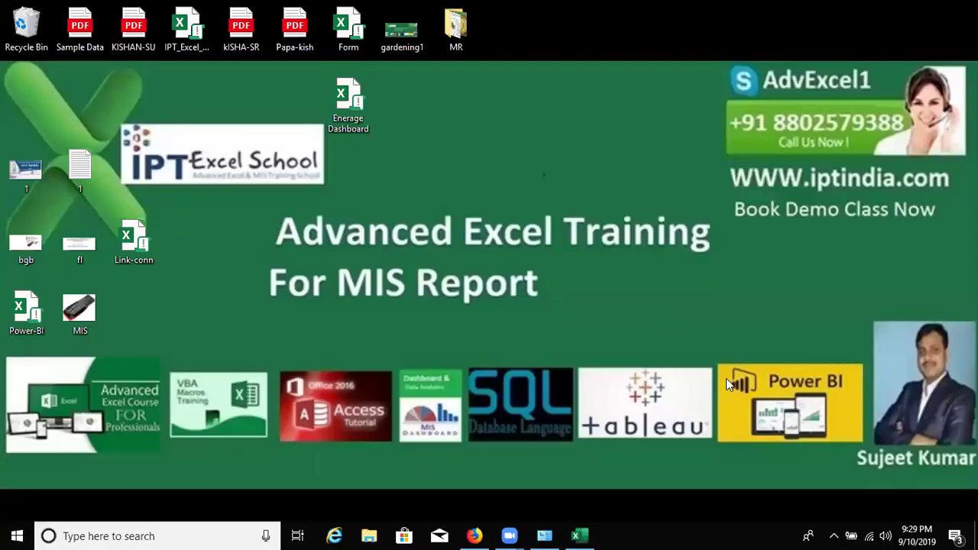